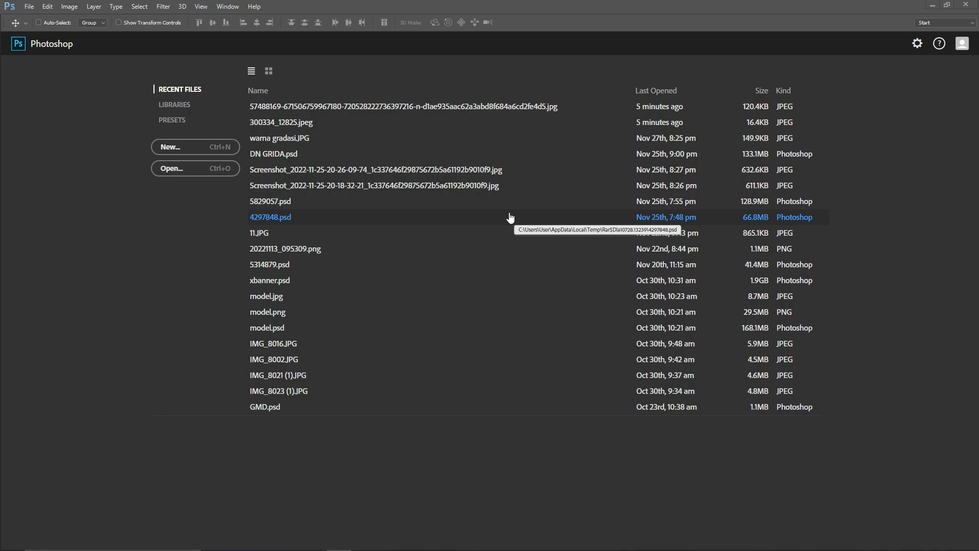
# - Start a new document with width and height of 20 centimeters
pyautogui.click(181, 149)
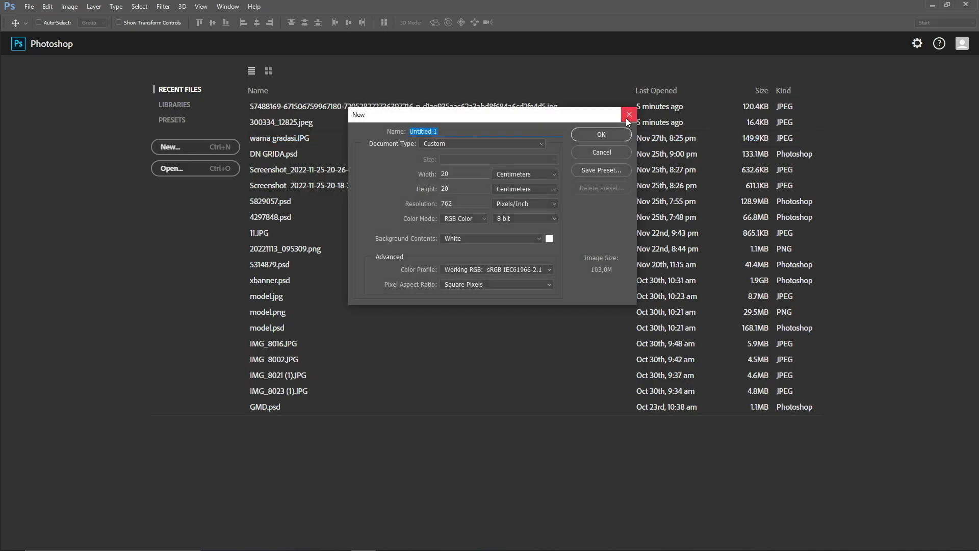
pyautogui.click(628, 116)
pyautogui.click(32, 7)
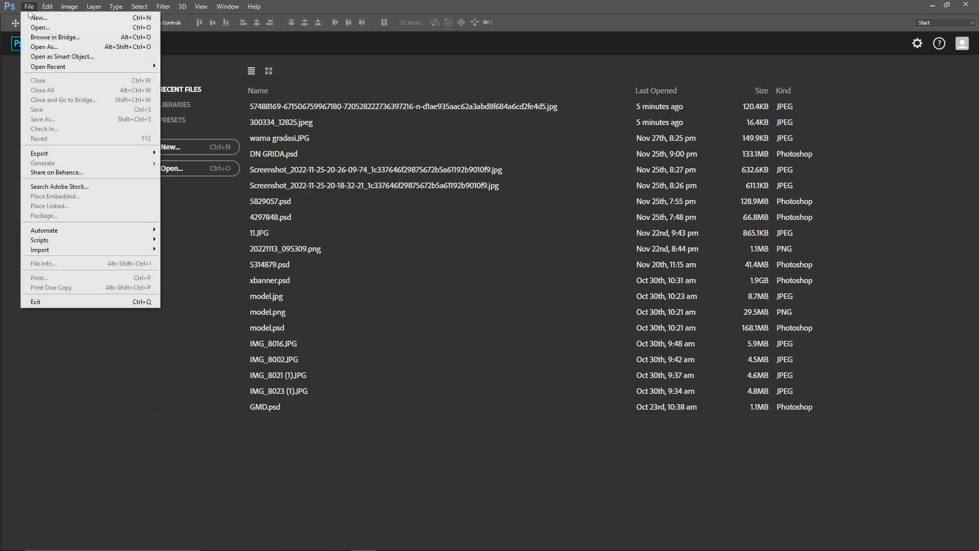
pyautogui.click(32, 18)
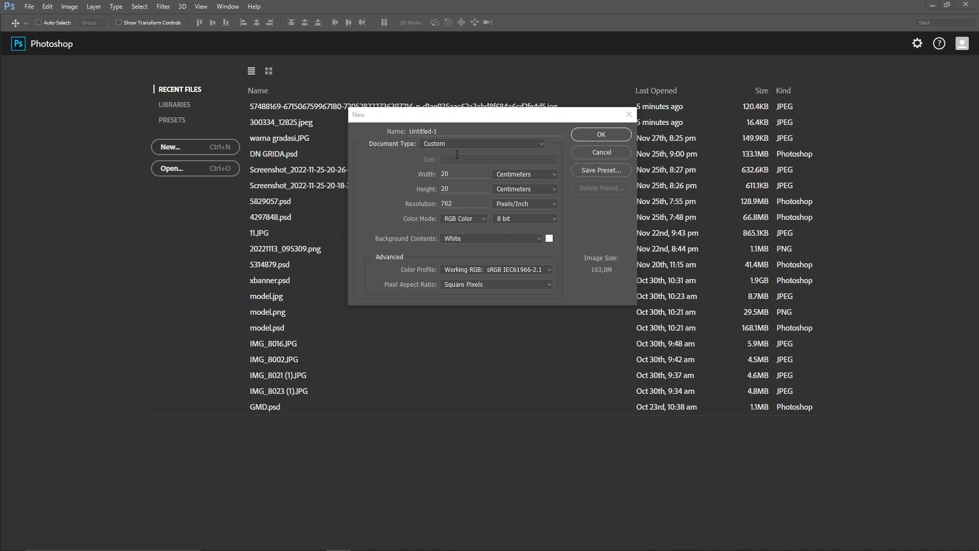
pyautogui.doubleClick(410, 132)
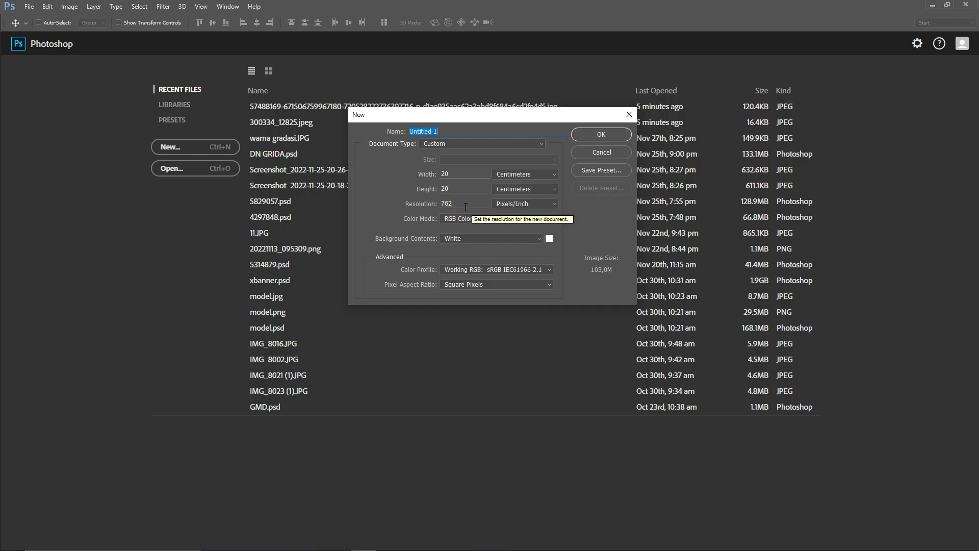
pyautogui.click(516, 173)
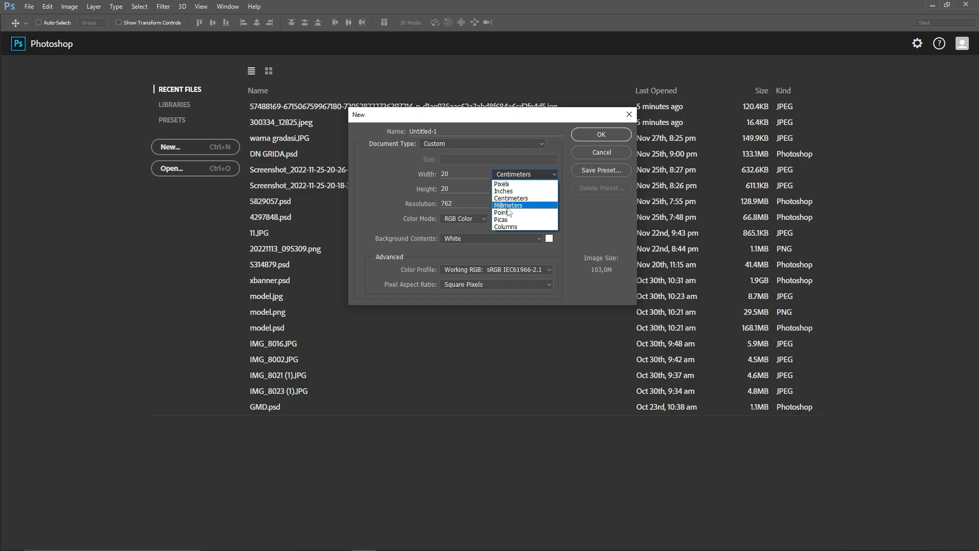
pyautogui.click(503, 164)
pyautogui.click(507, 189)
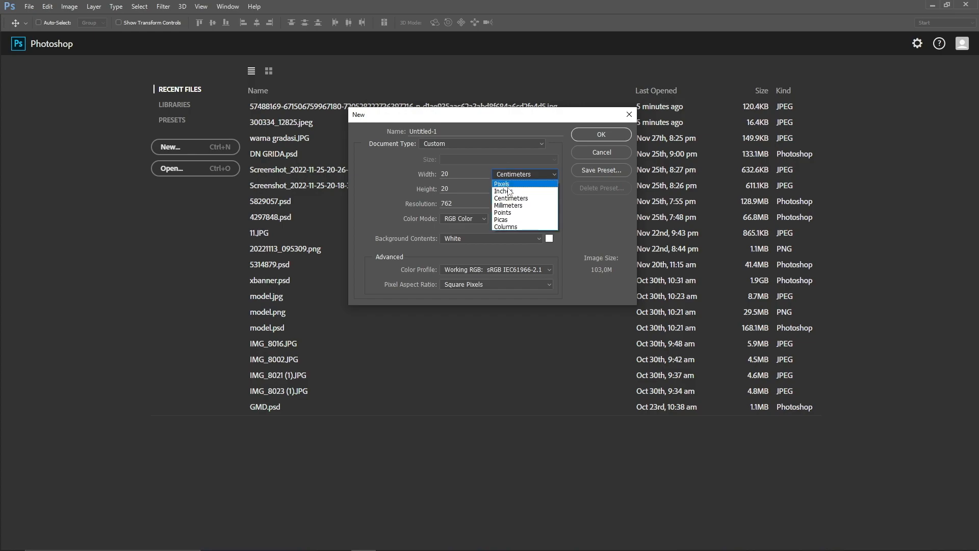
pyautogui.click(508, 199)
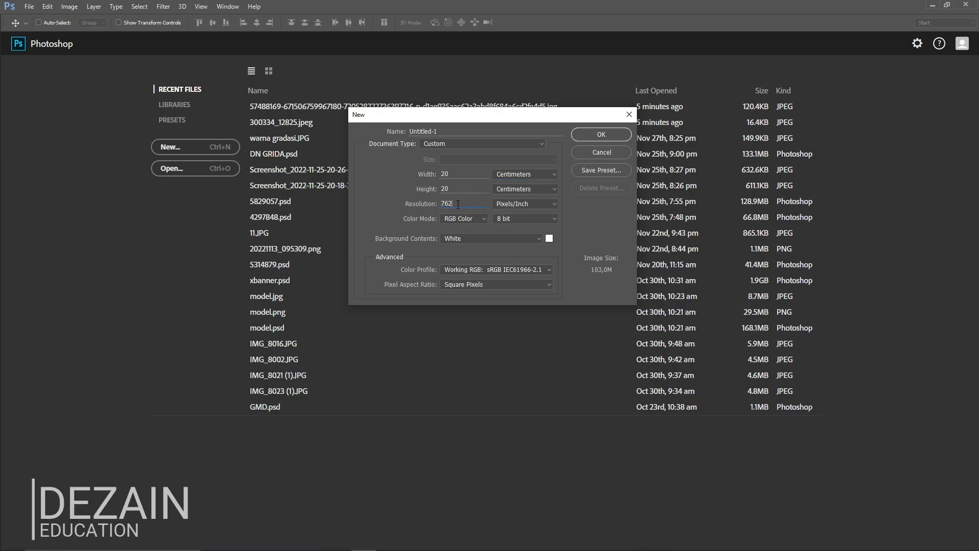
# - Set the new document's resolution to 300 pixels/inch, keep RGB Color mode, and create it
pyautogui.moveTo(459, 205); pyautogui.dragTo(433, 207)
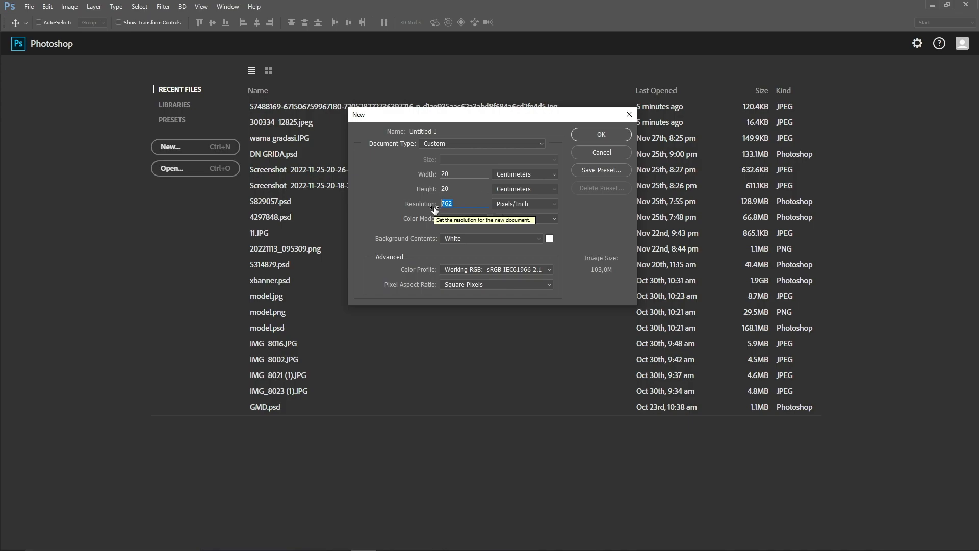
pyautogui.write('300')
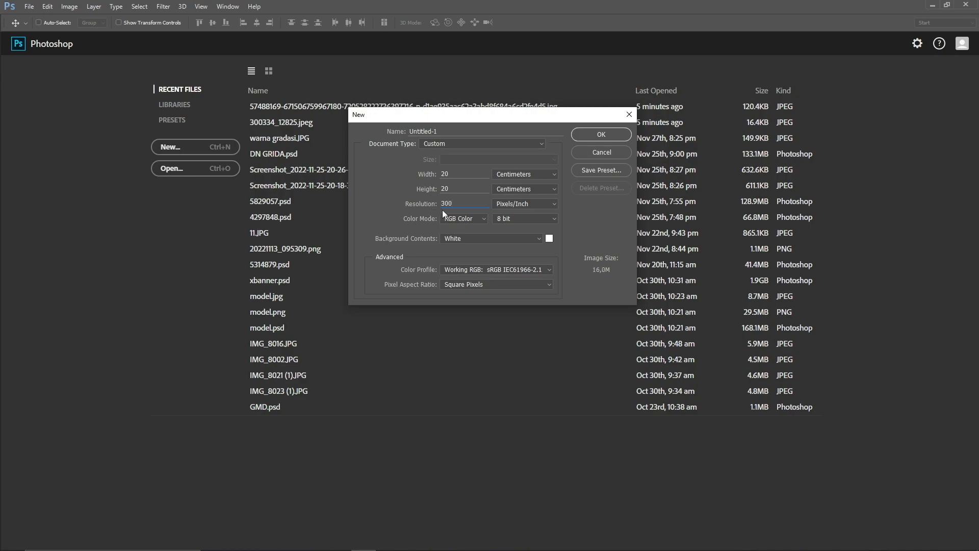
pyautogui.click(479, 217)
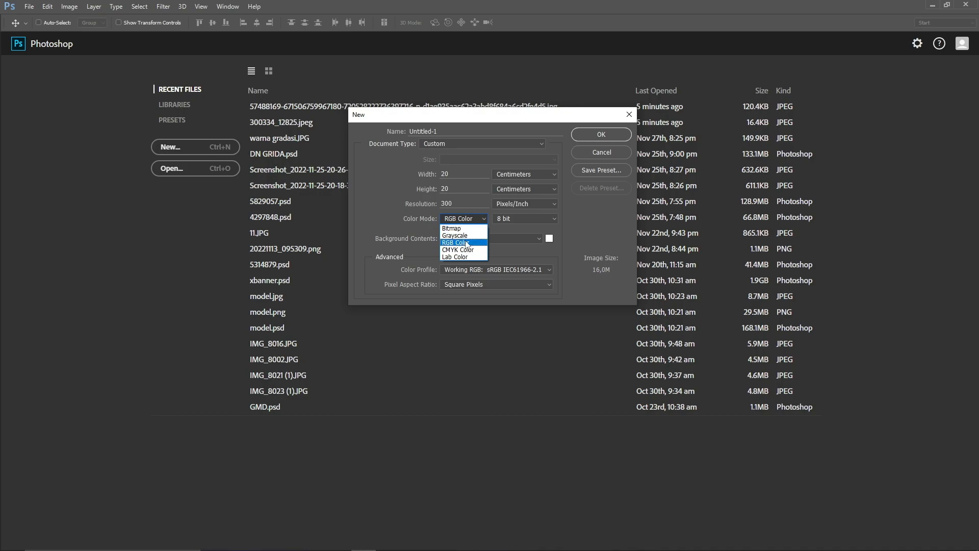
pyautogui.click(601, 135)
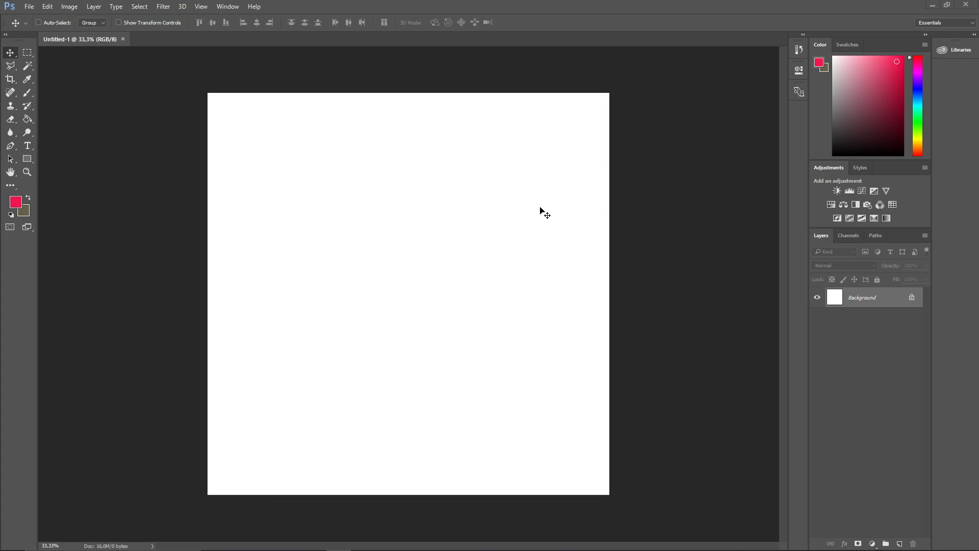
# - Open the box image 300334_12825 from the BELAJAR PHOTOSHOP folder
pyautogui.click(29, 7)
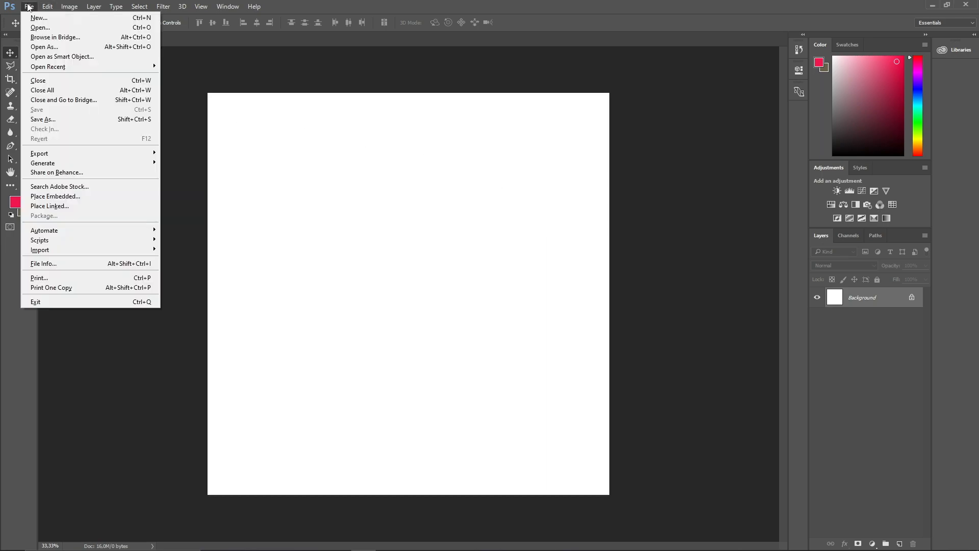
pyautogui.click(40, 27)
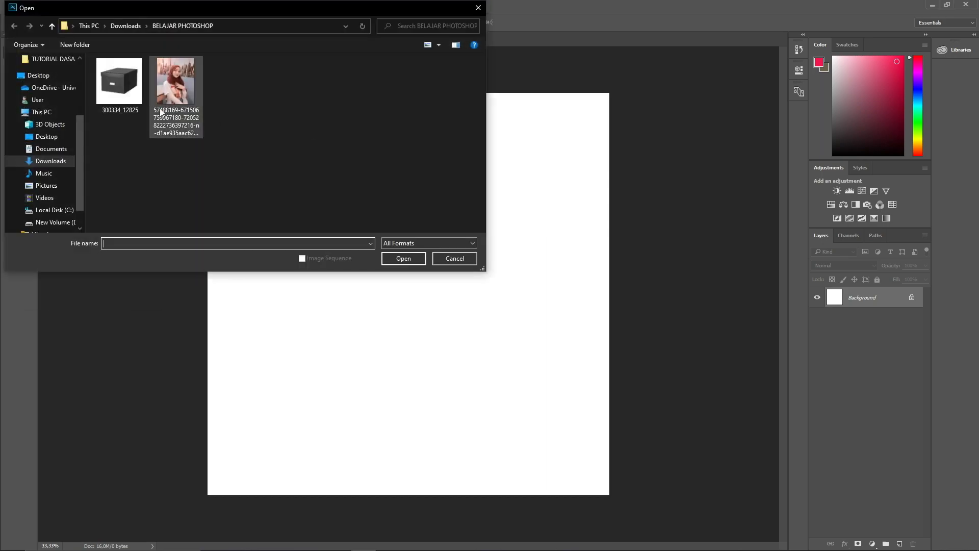
pyautogui.doubleClick(132, 93)
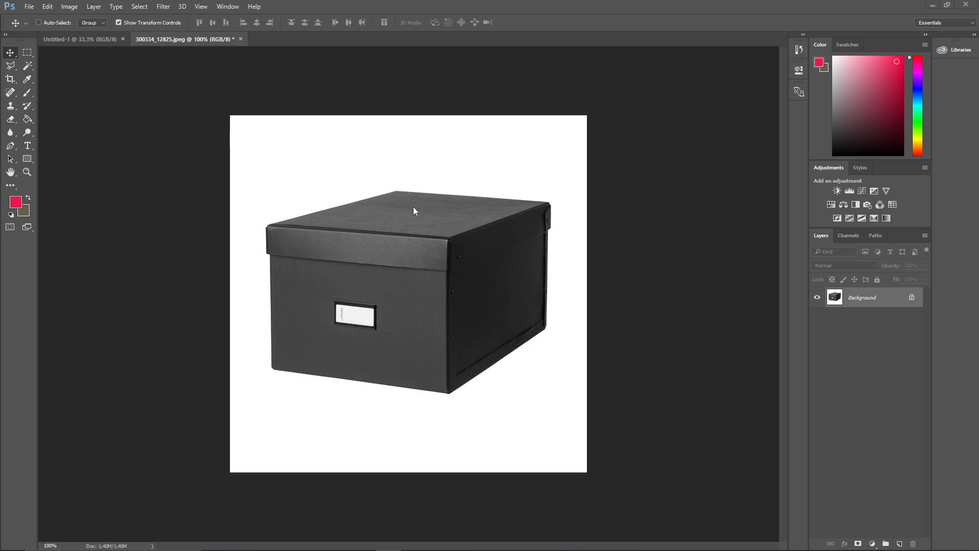
# - Duplicate the Background layer as "Background copy" and hide the original Background layer
pyautogui.rightClick(876, 304)
pyautogui.click(892, 324)
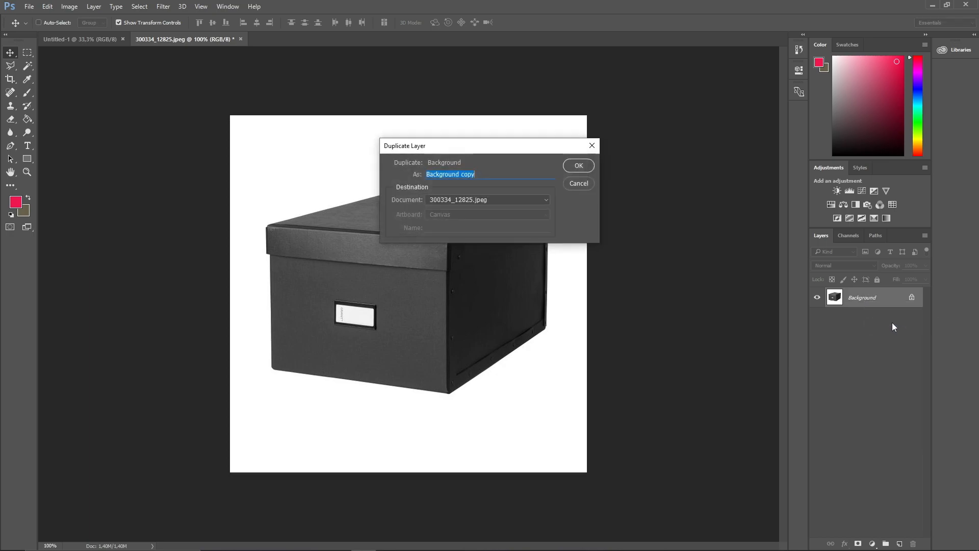
pyautogui.click(575, 166)
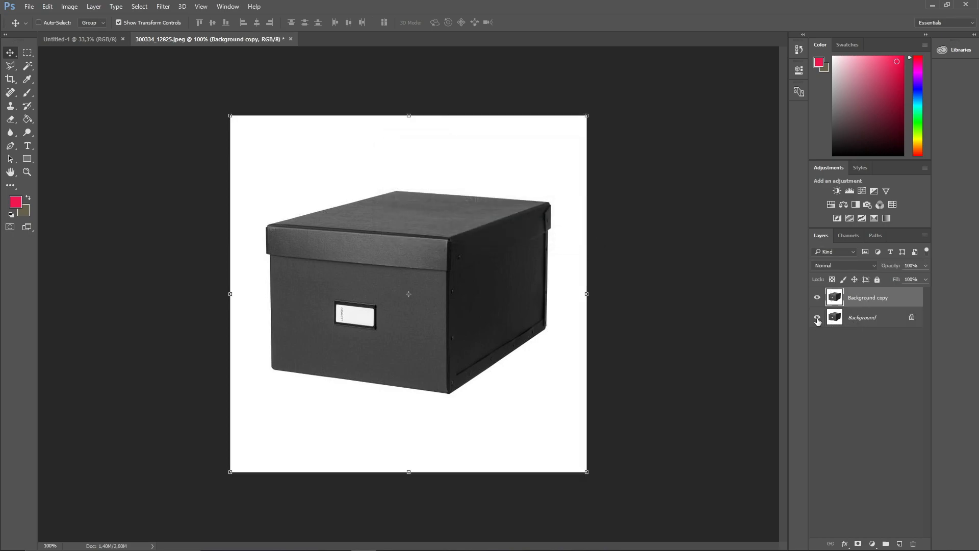
pyautogui.click(818, 319)
pyautogui.click(816, 319)
pyautogui.click(817, 318)
# - Select the entire dark box with the Quick Selection tool
pyautogui.click(28, 66)
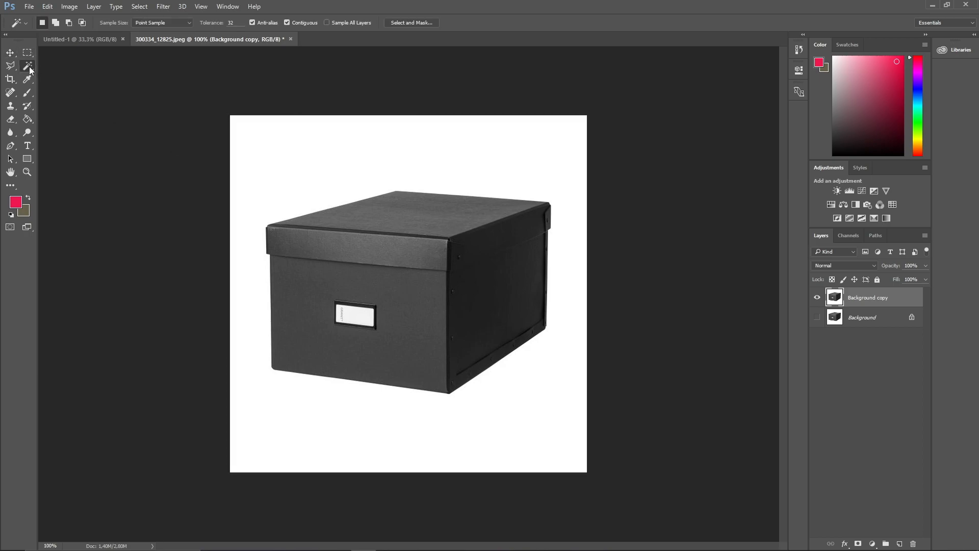
pyautogui.rightClick(29, 67)
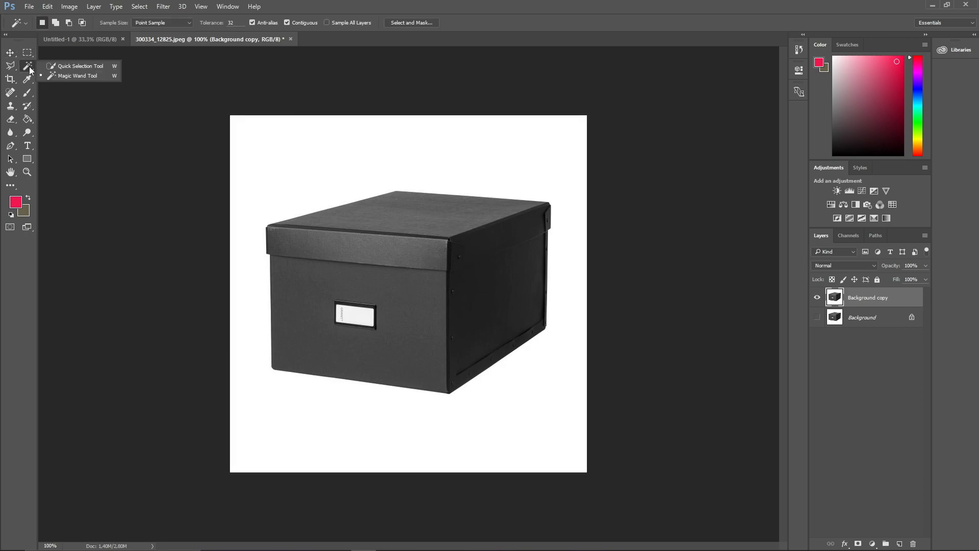
pyautogui.click(65, 67)
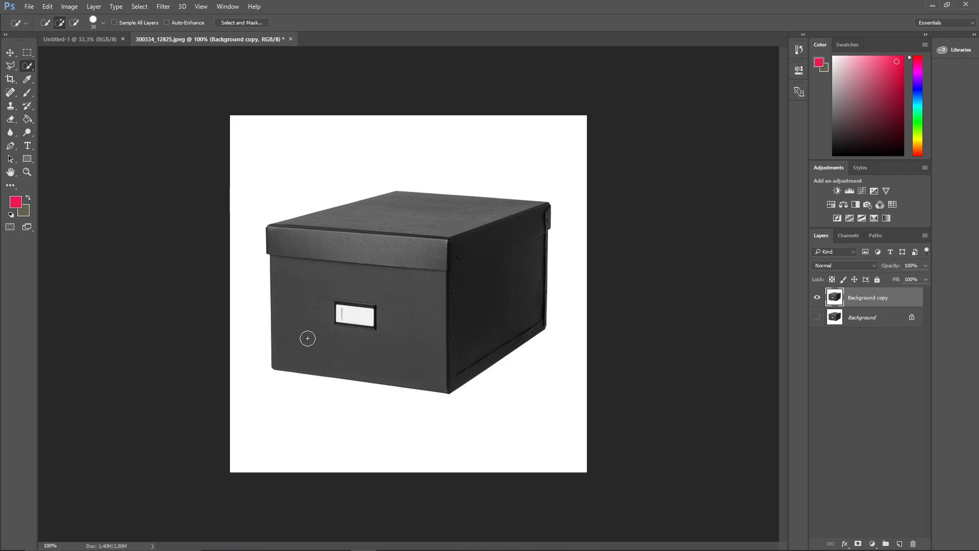
pyautogui.moveTo(306, 343)
pyautogui.mouseDown()
pyautogui.moveTo(327, 275)
pyautogui.moveTo(374, 242)
pyautogui.moveTo(414, 223)
pyautogui.moveTo(466, 258)
pyautogui.mouseUp()
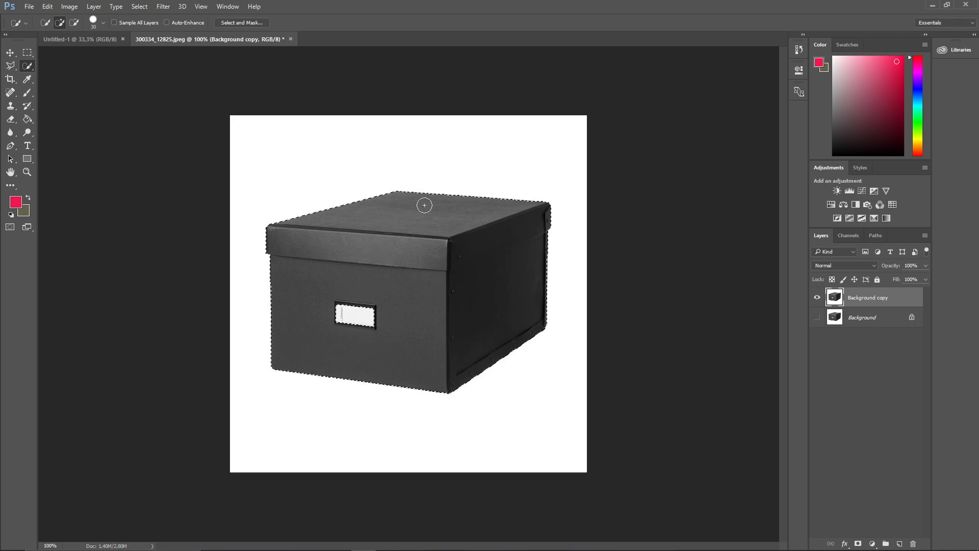
# - Copy the selected box to a new layer and hide the Background copy layer
pyautogui.rightClick(358, 258)
pyautogui.click(405, 339)
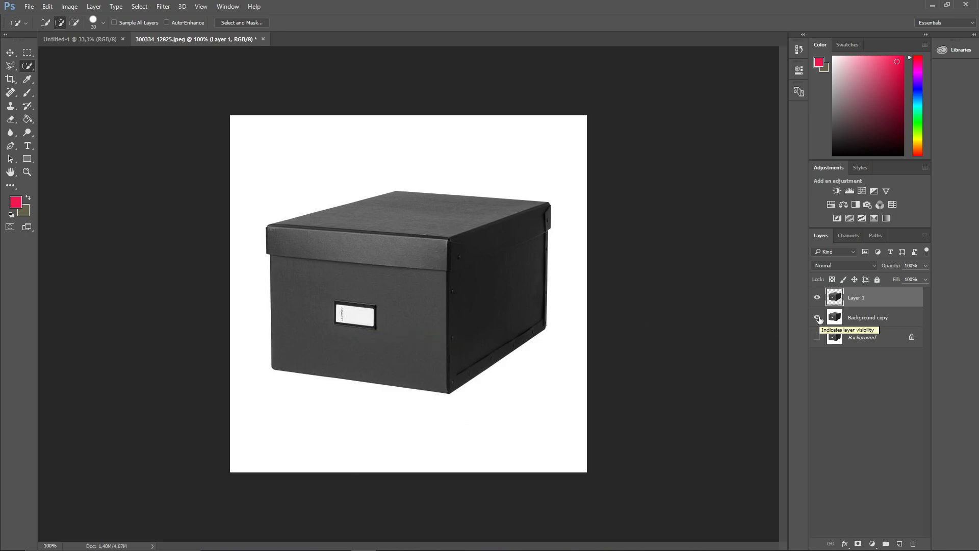
pyautogui.click(817, 317)
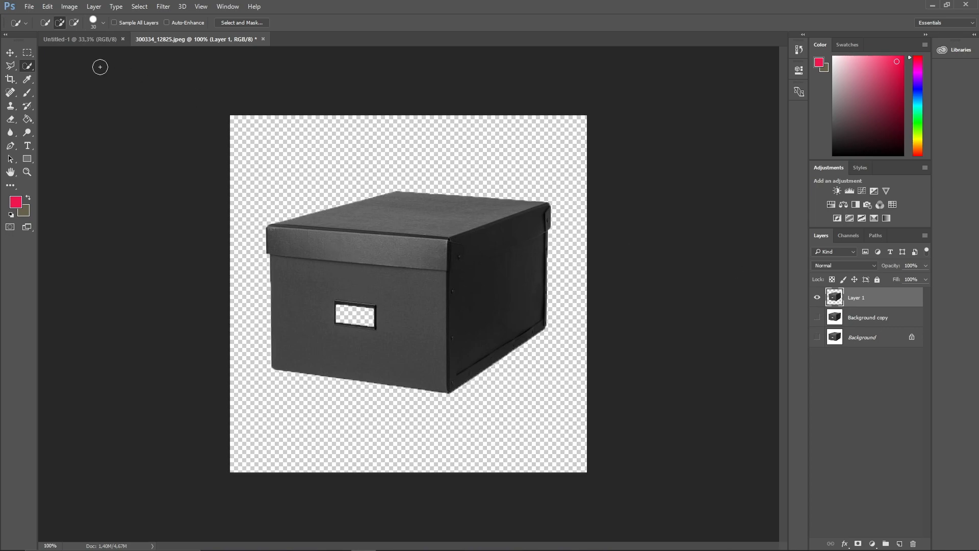
# - Nudge the cut-out box slightly with the Move tool, turning the transform controls off and back on
pyautogui.click(17, 55)
pyautogui.moveTo(454, 261)
pyautogui.mouseDown()
pyautogui.moveTo(446, 255)
pyautogui.moveTo(453, 262)
pyautogui.mouseUp()
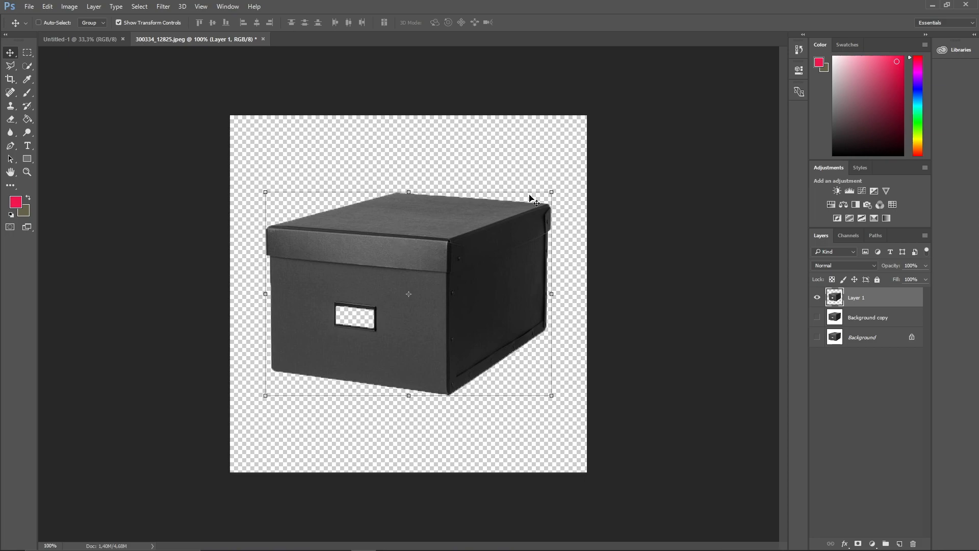
pyautogui.click(119, 23)
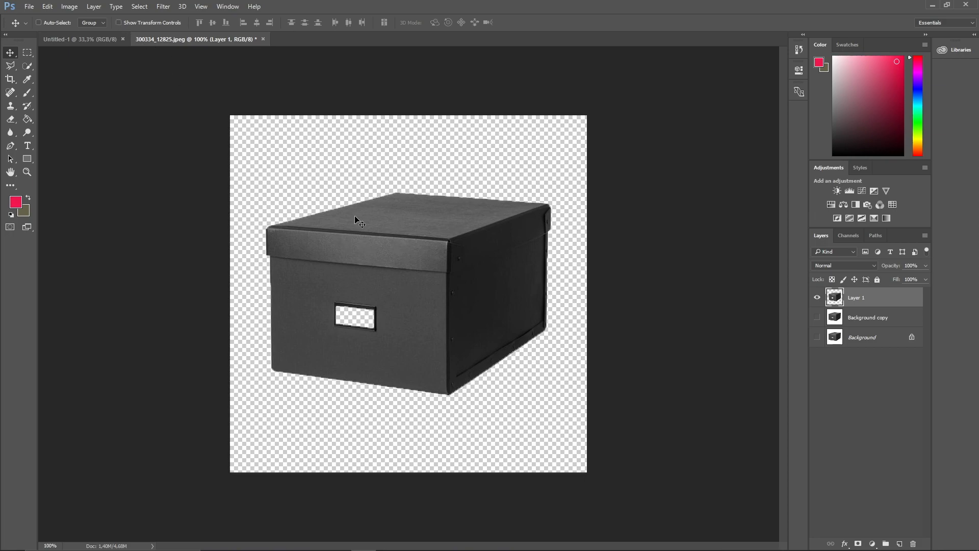
pyautogui.moveTo(341, 250)
pyautogui.mouseDown()
pyautogui.moveTo(325, 247)
pyautogui.moveTo(339, 248)
pyautogui.mouseUp()
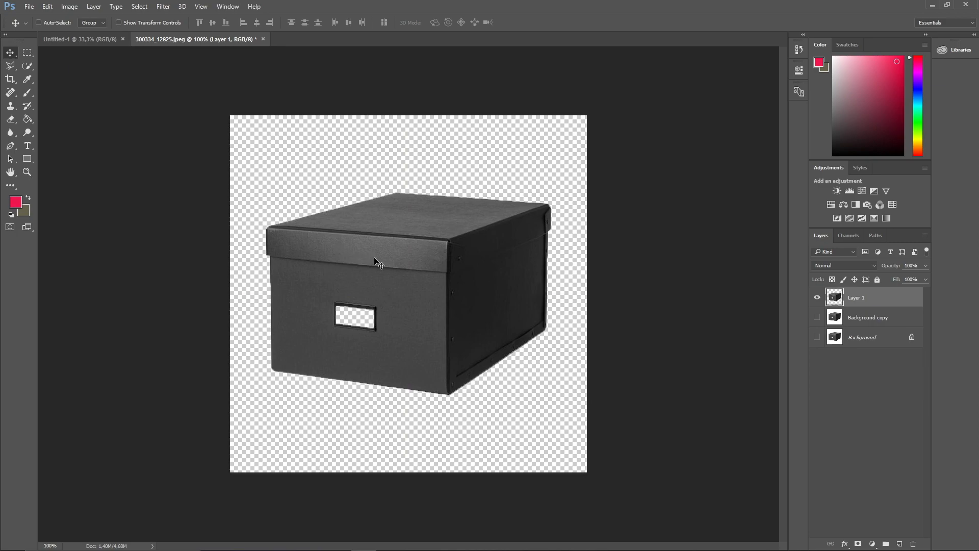
pyautogui.click(119, 22)
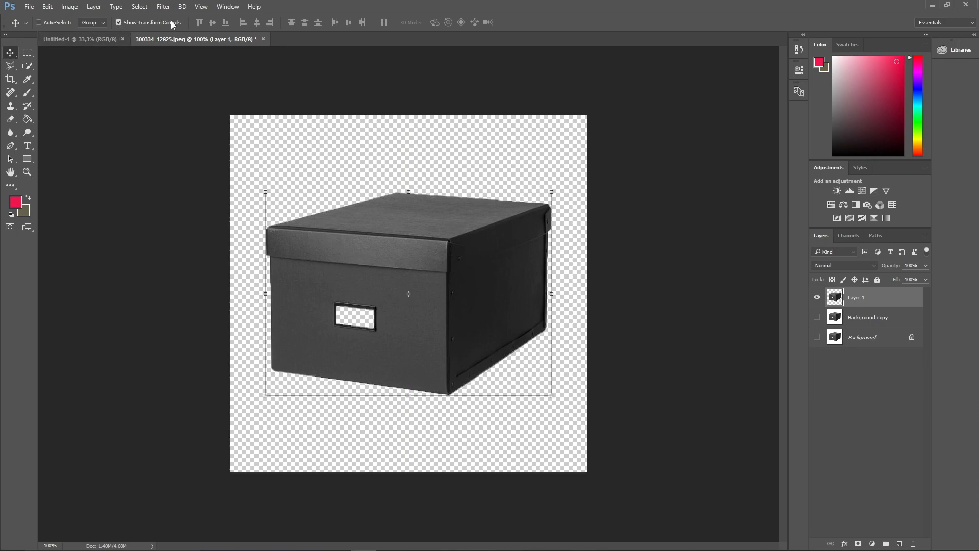
# - Show the Background copy layer again and delete Layer 1 containing the cut-out box
pyautogui.click(817, 317)
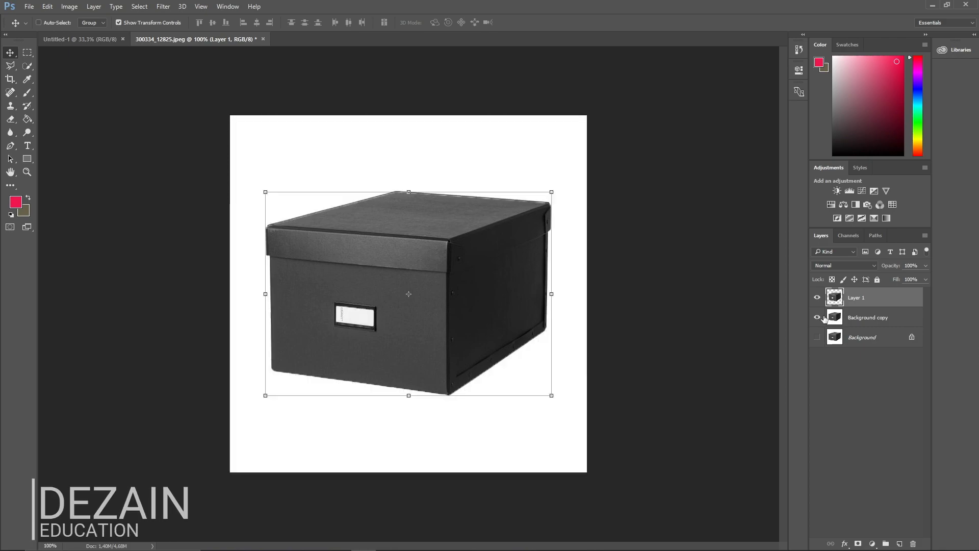
pyautogui.press('Delete')
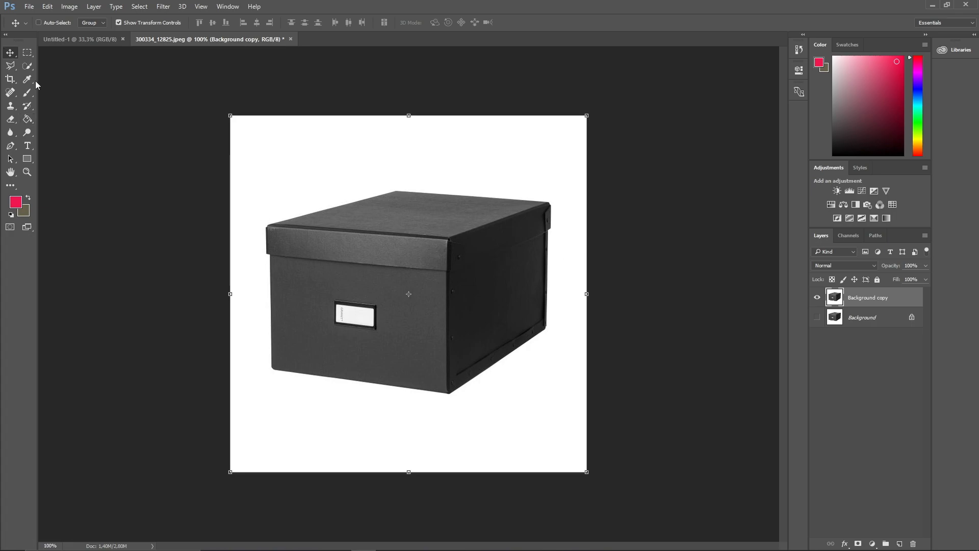
# - Try selecting the box's front lid and side faces with the Magic Wand tool on the Background copy layer
pyautogui.click(27, 66)
pyautogui.click(58, 78)
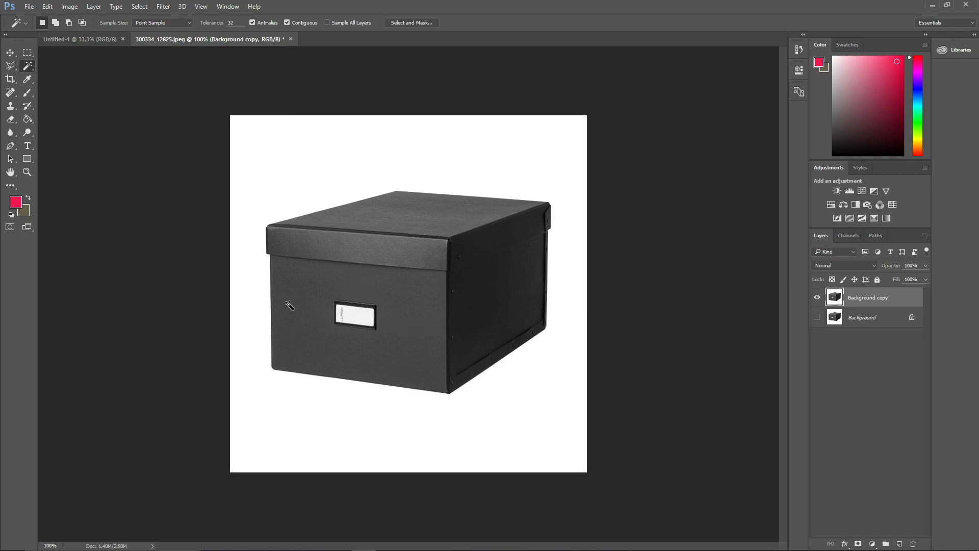
pyautogui.click(376, 252)
pyautogui.click(373, 262)
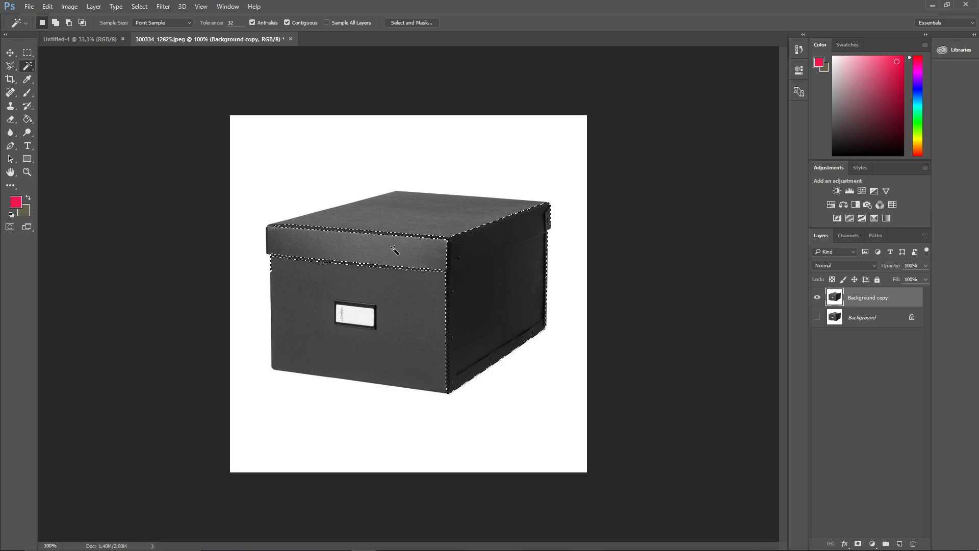
pyautogui.click(504, 283)
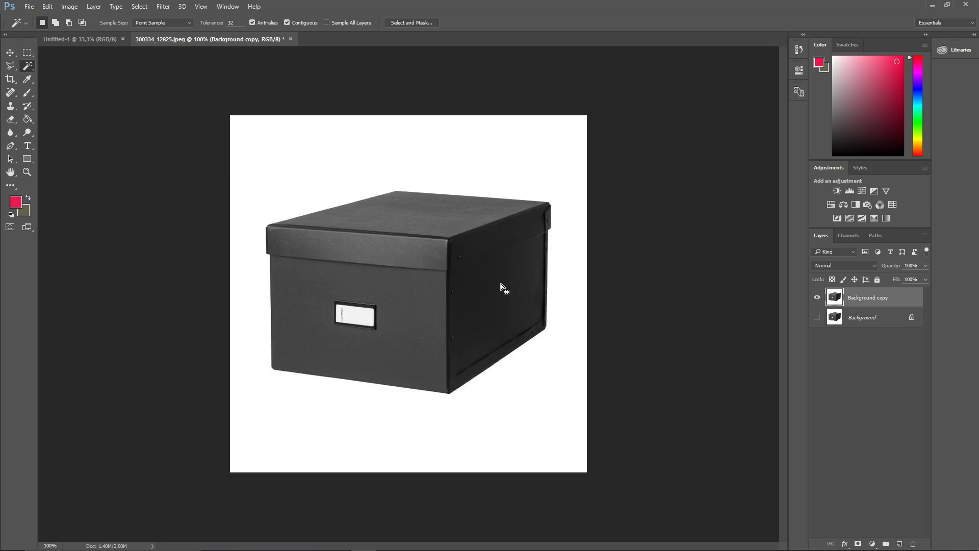
pyautogui.click(500, 283)
pyautogui.click(498, 283)
# - Select the white area around the box with the Magic Wand and delete it from the Background copy layer
pyautogui.click(299, 172)
pyautogui.hotkey('ctrl', 'd')
pyautogui.click(302, 172)
pyautogui.press('Delete')
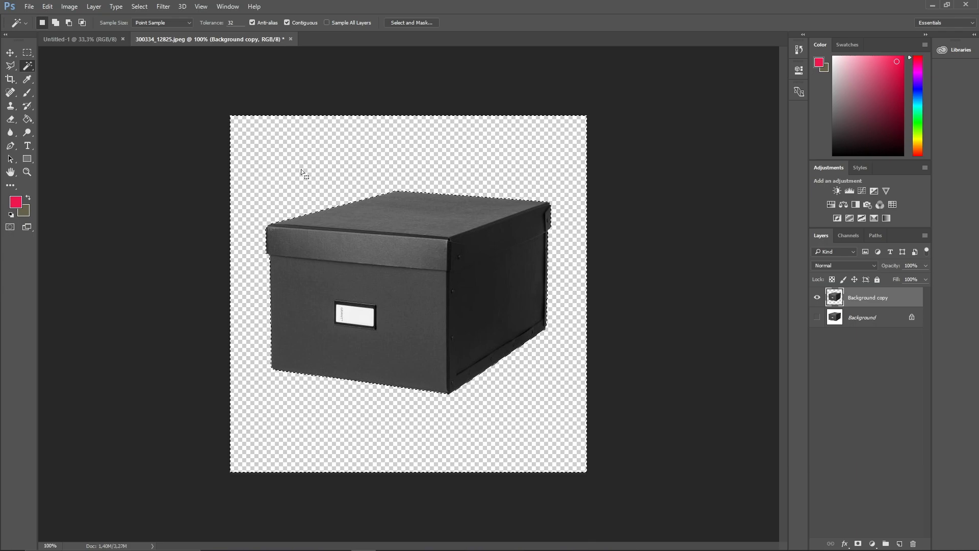
# - Clear the selection and move the cut-out box slightly down with the Move tool
pyautogui.click(9, 53)
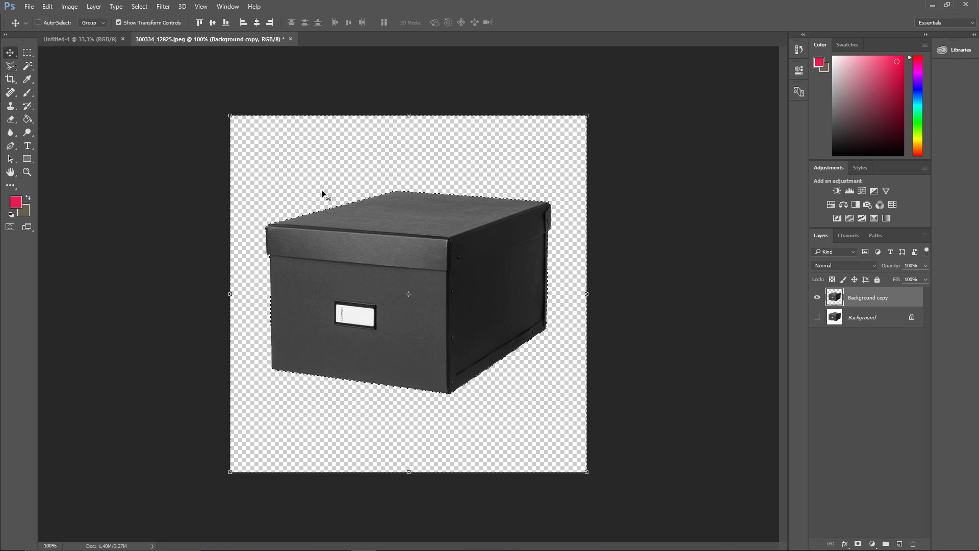
pyautogui.click(28, 65)
pyautogui.hotkey('ctrl', 'd')
pyautogui.click(8, 52)
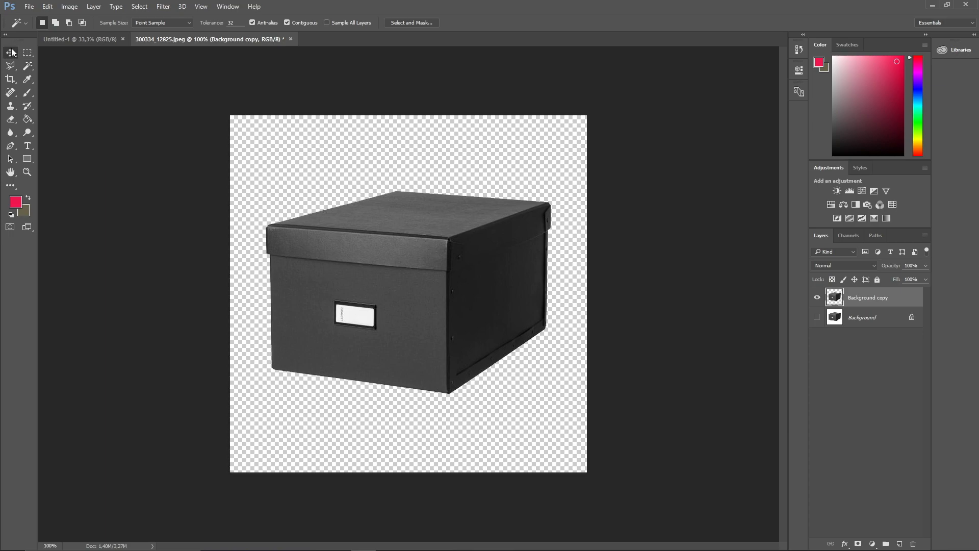
pyautogui.moveTo(374, 245); pyautogui.dragTo(371, 244)
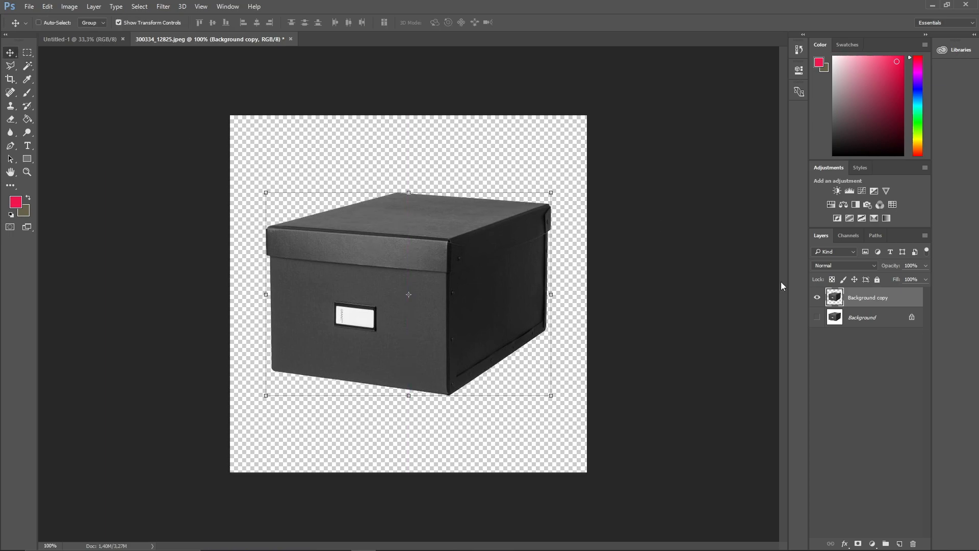
# - Revert the document history to the Magic Wand selection before the white area was cleared, and deselect it
pyautogui.click(799, 49)
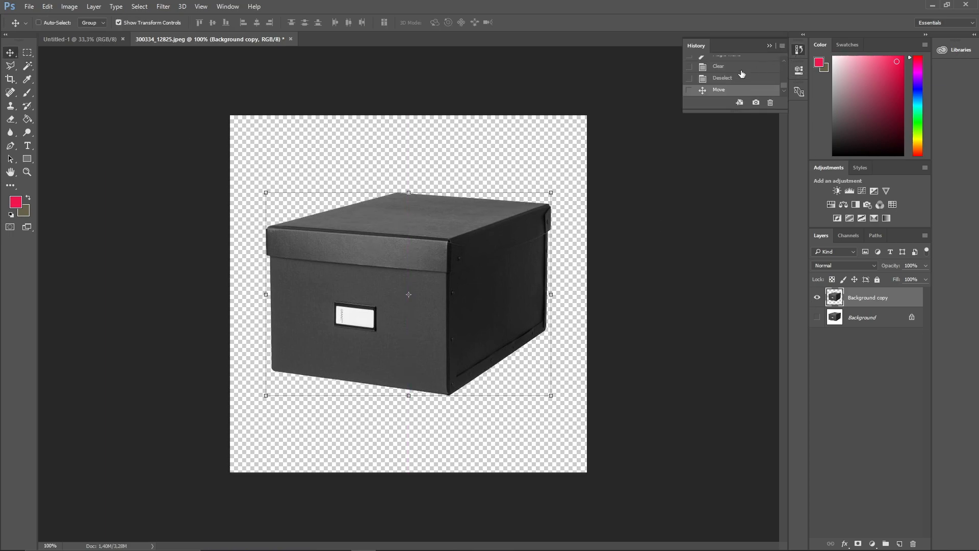
pyautogui.scroll(2, 734, 78)
pyautogui.click(732, 77)
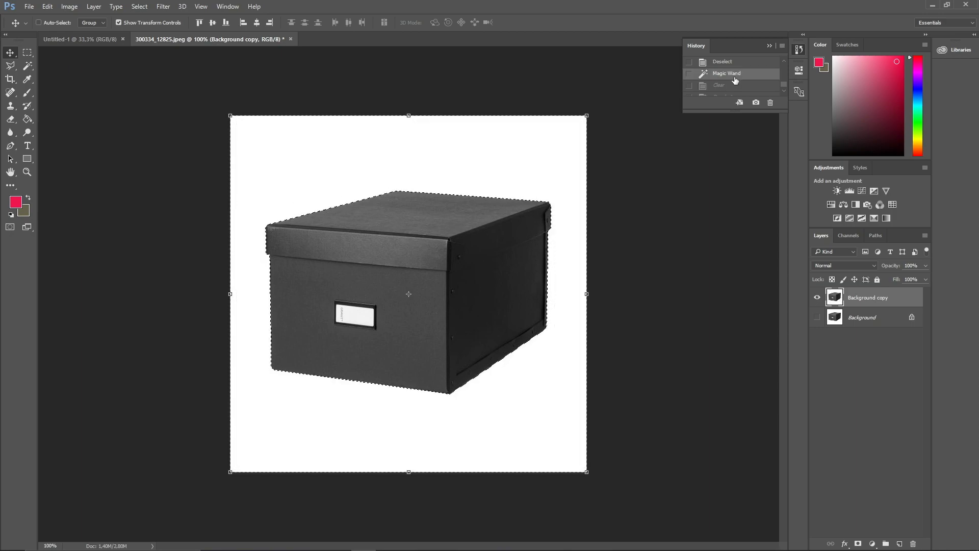
pyautogui.hotkey('ctrl', 'd')
pyautogui.click(770, 46)
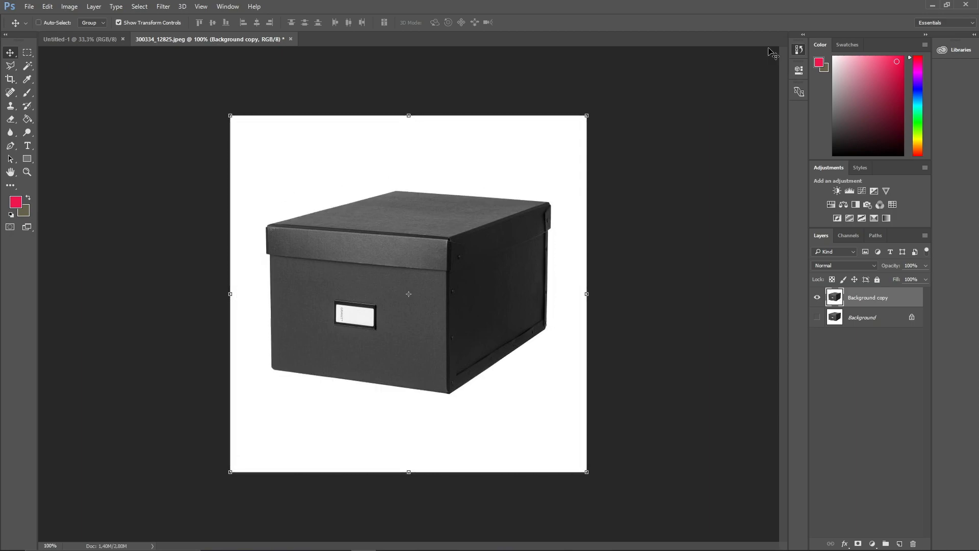
# - Trace a freehand selection around the whole box with the Lasso tool on the Background copy layer
pyautogui.click(11, 65)
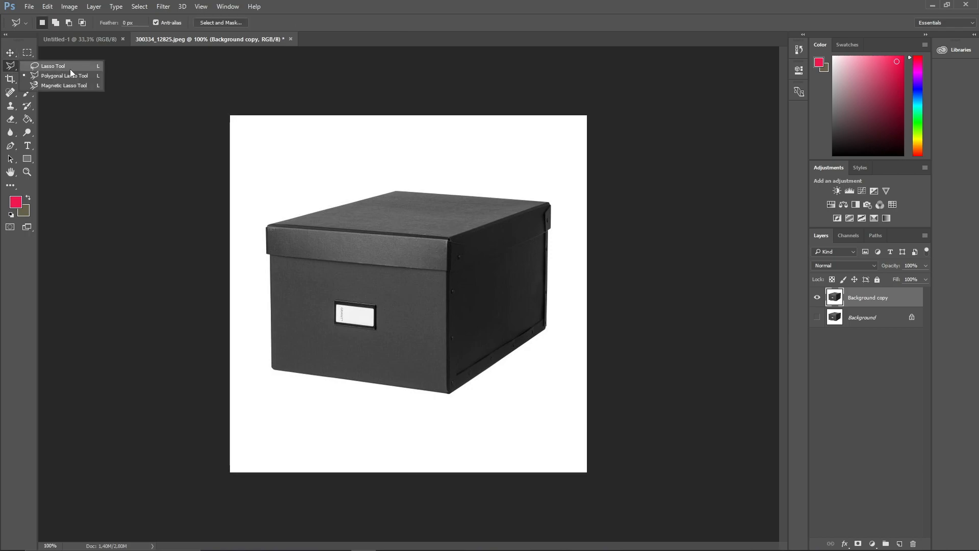
pyautogui.click(70, 70)
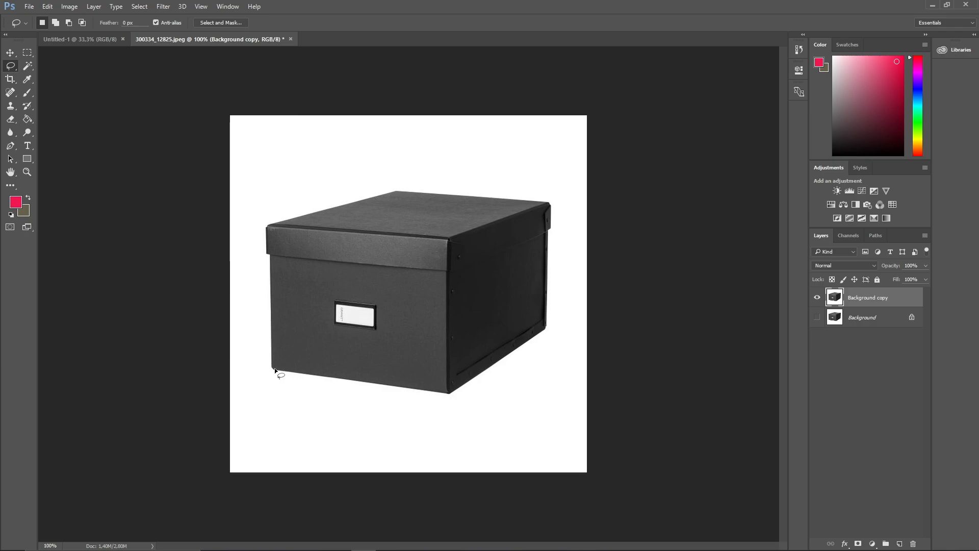
pyautogui.moveTo(275, 369); pyautogui.dragTo(272, 293)
pyautogui.hotkey('ctrl', 'd')
pyautogui.moveTo(271, 367)
pyautogui.mouseDown()
pyautogui.moveTo(268, 227)
pyautogui.moveTo(389, 189)
pyautogui.moveTo(442, 195)
pyautogui.mouseUp()
pyautogui.moveTo(533, 205)
pyautogui.mouseDown()
pyautogui.moveTo(542, 336)
pyautogui.moveTo(516, 354)
pyautogui.moveTo(447, 393)
pyautogui.moveTo(272, 368)
pyautogui.mouseUp()
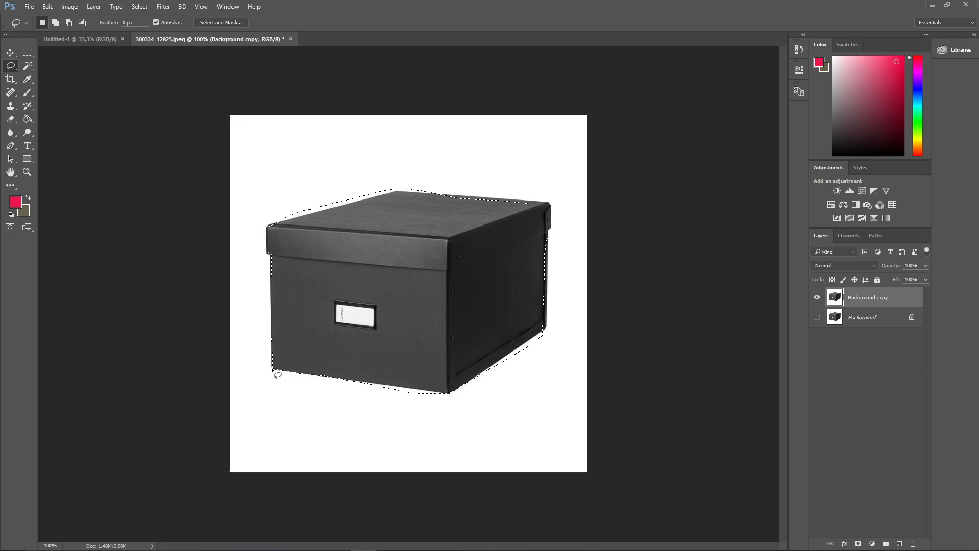
# - Copy the lassoed box to a new layer with Layer Via Copy and hide the Background copy layer
pyautogui.rightClick(378, 264)
pyautogui.click(422, 347)
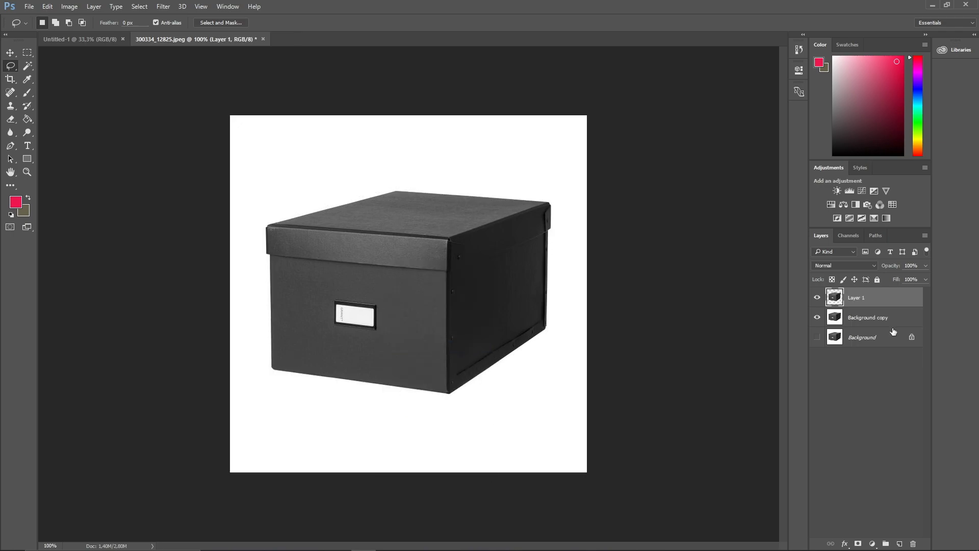
pyautogui.click(816, 318)
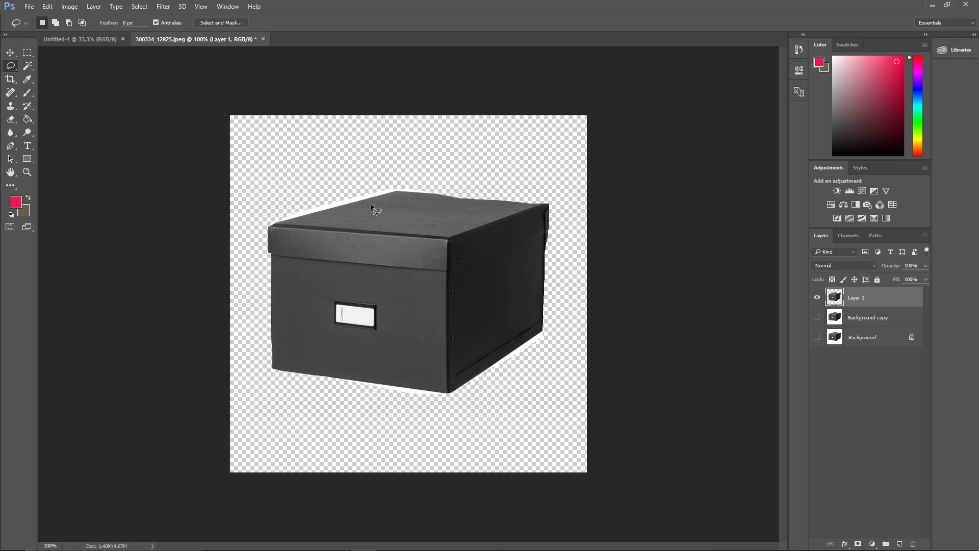
# - Show the Background copy layer again and delete Layer 1 containing the freehand cut-out
pyautogui.click(817, 317)
pyautogui.rightClick(8, 67)
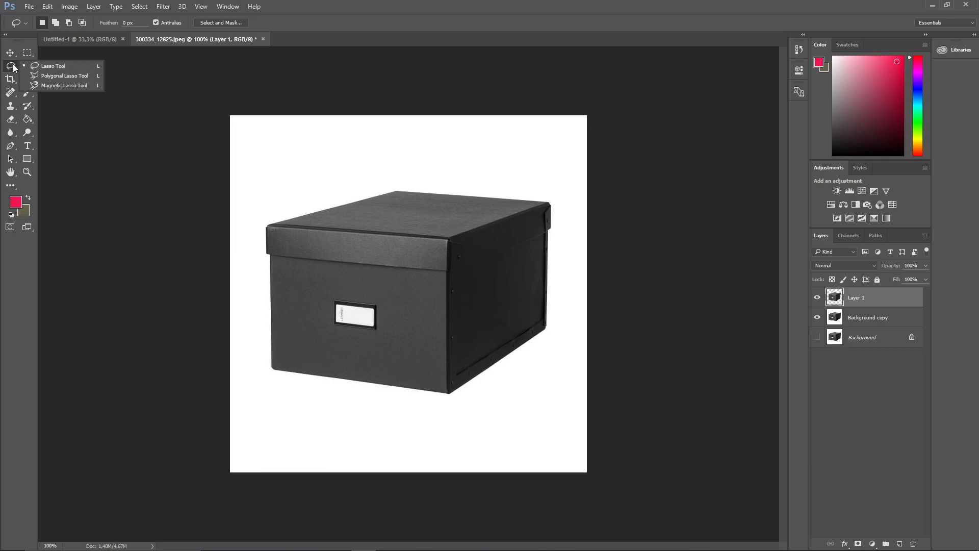
pyautogui.click(39, 66)
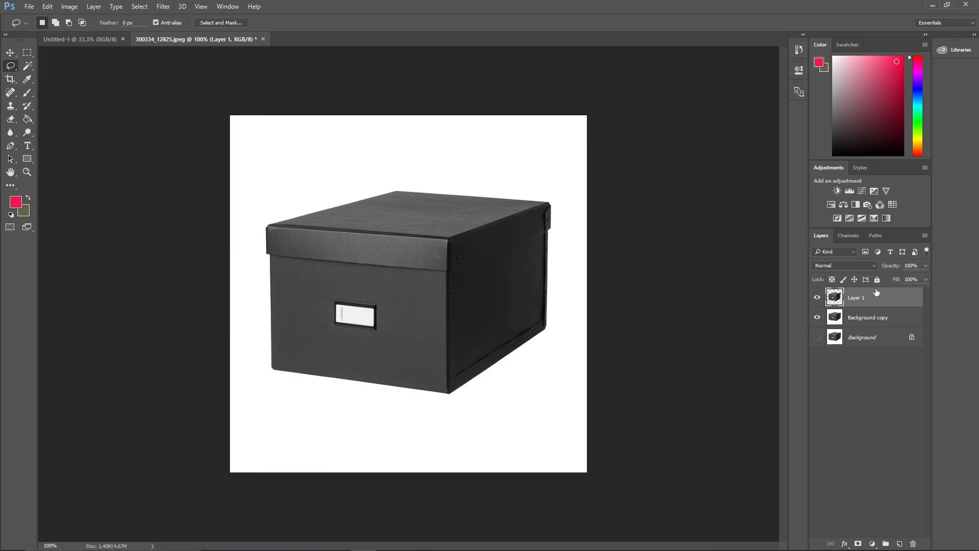
pyautogui.press('Delete')
# - Outline the box corner by corner with the Polygonal Lasso tool and close the selection at the lid's front-left corner
pyautogui.rightClick(8, 66)
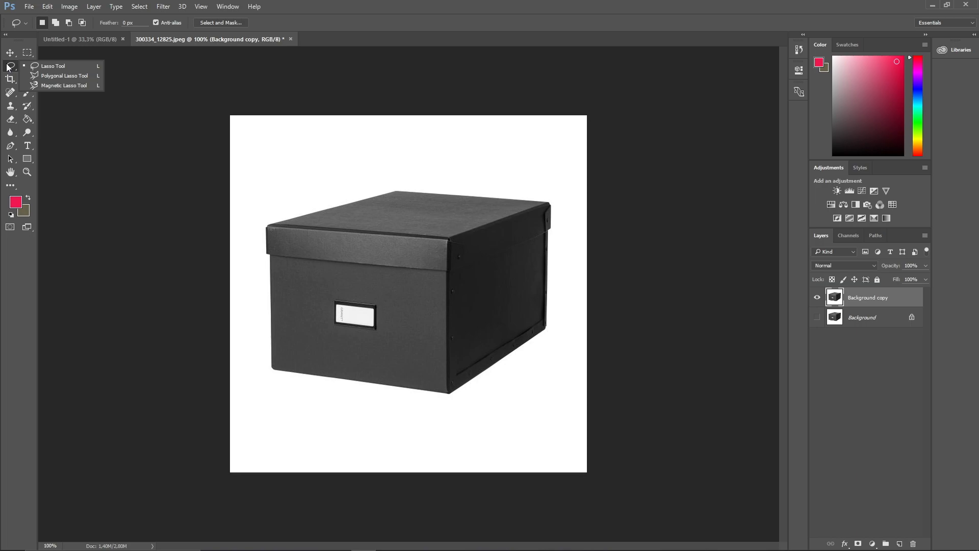
pyautogui.click(64, 79)
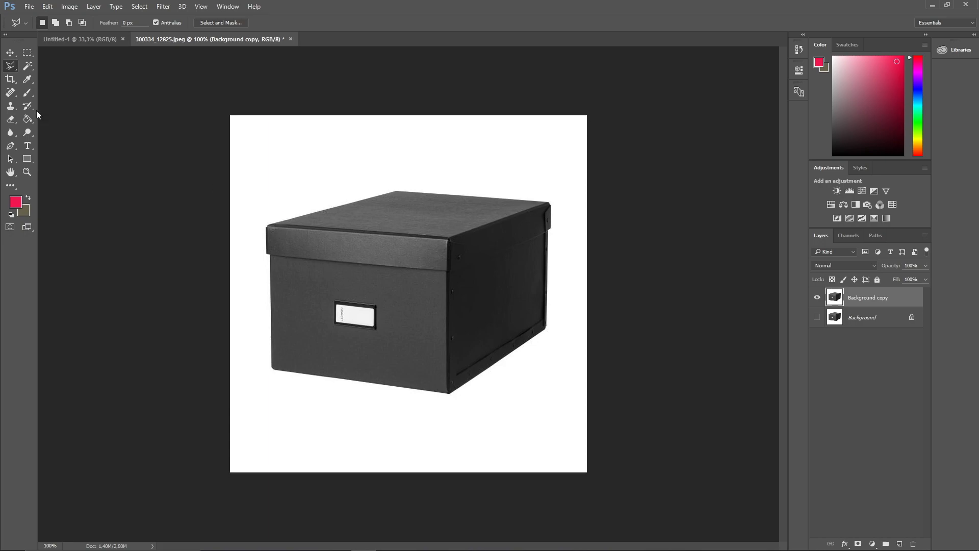
pyautogui.rightClick(11, 70)
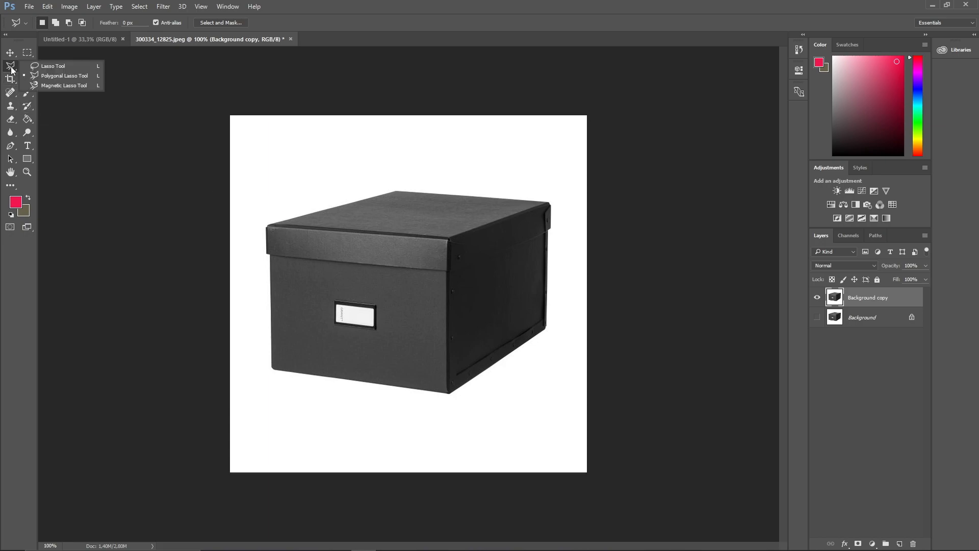
pyautogui.click(46, 76)
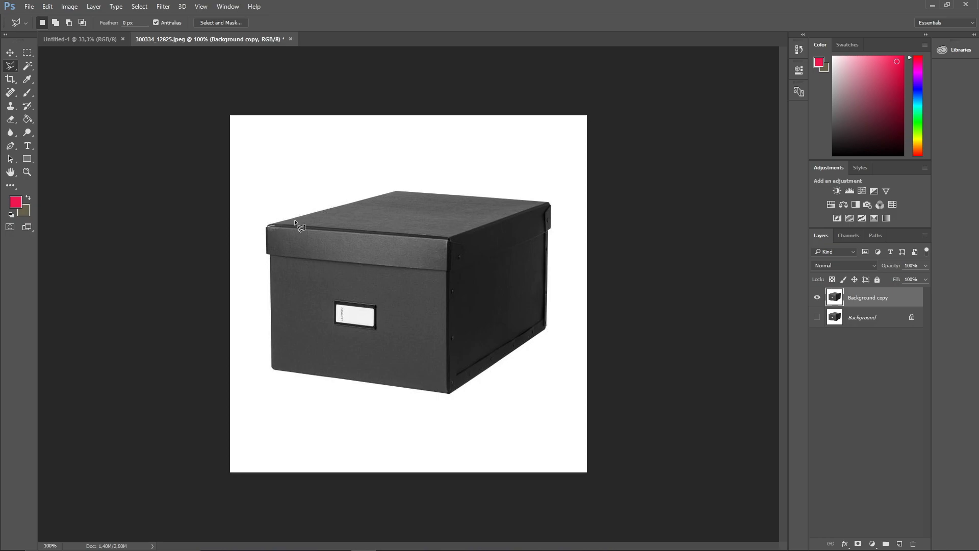
pyautogui.click(397, 191)
pyautogui.click(549, 203)
pyautogui.click(545, 328)
pyautogui.click(451, 393)
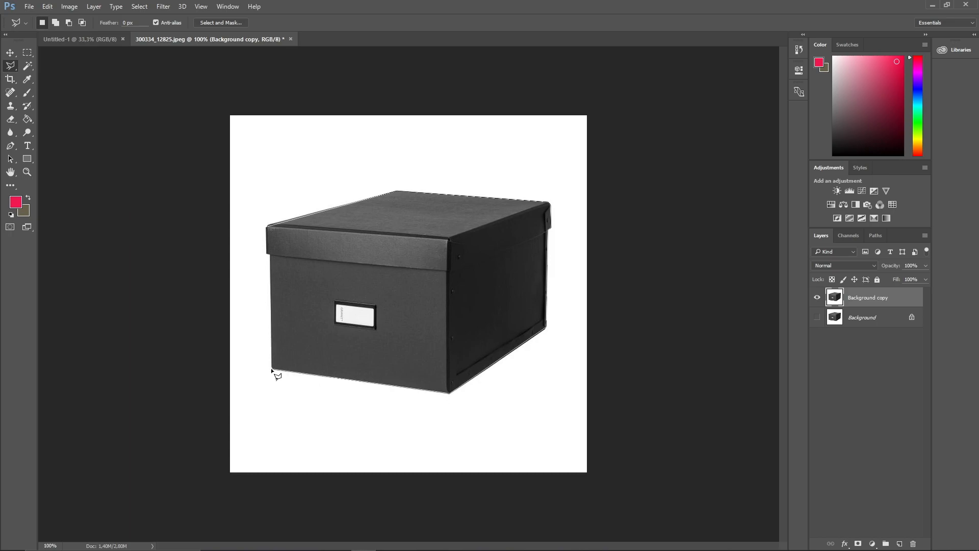
pyautogui.click(272, 369)
pyautogui.click(267, 226)
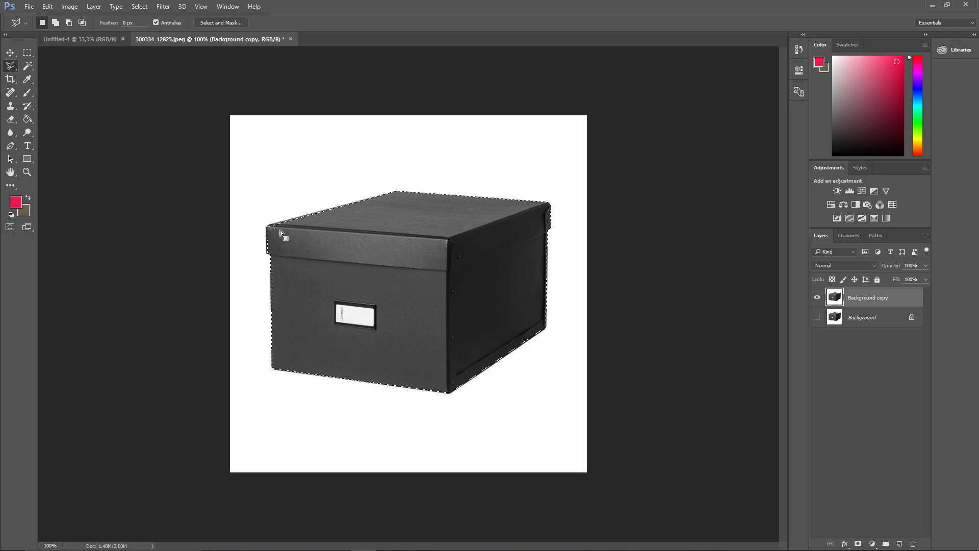
# - Copy the selected box to a new layer and, with the Background copy layer hidden, nudge it slightly down
pyautogui.rightClick(369, 249)
pyautogui.click(407, 329)
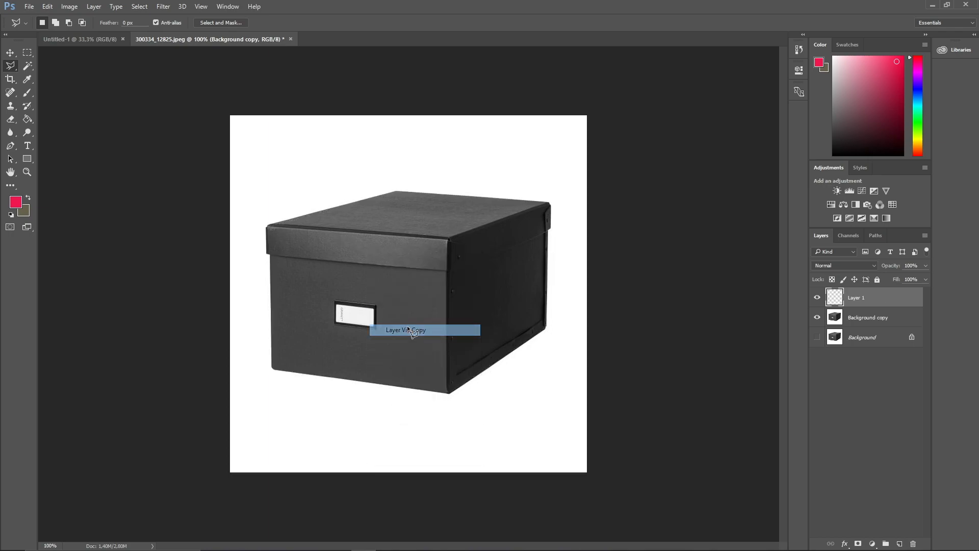
pyautogui.click(817, 317)
pyautogui.click(10, 52)
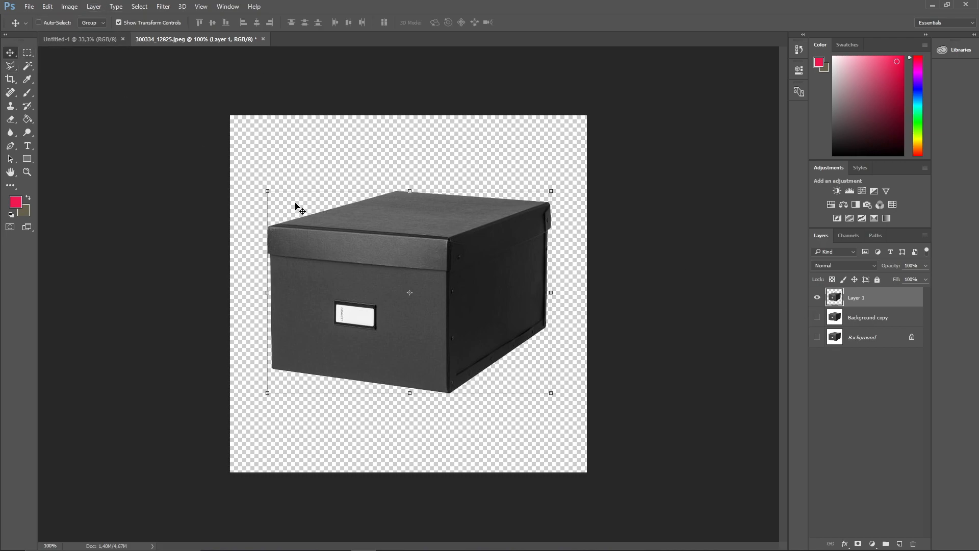
pyautogui.moveTo(392, 238); pyautogui.dragTo(391, 241)
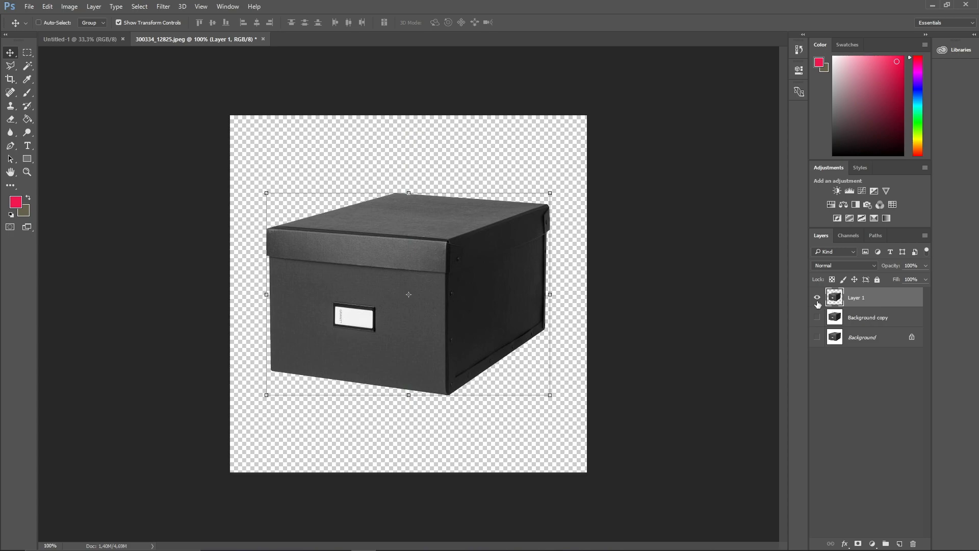
# - Delete Layer 1 containing the polygonal cut-out and show the Background copy layer
pyautogui.press('Delete')
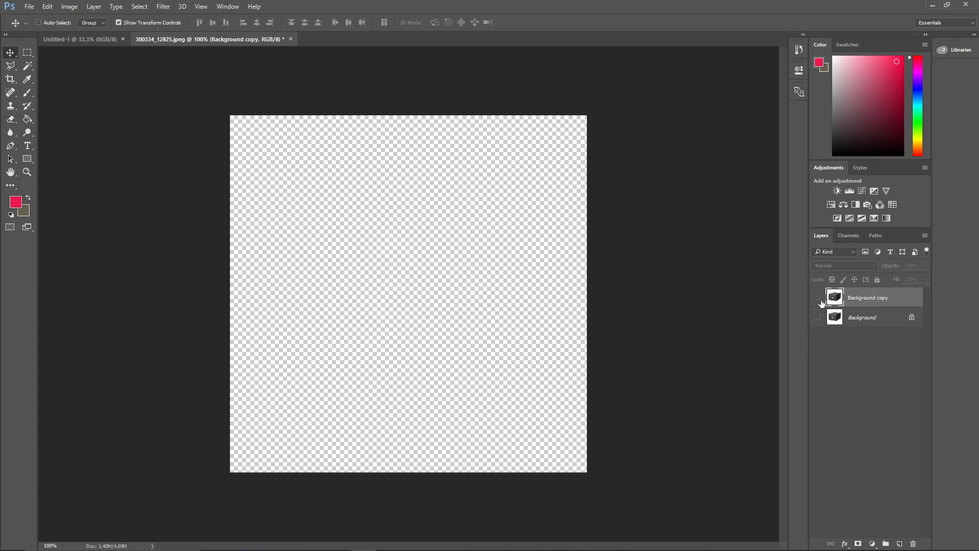
pyautogui.click(817, 298)
# - Trace the box's edges with the Magnetic Lasso tool, removing the stray anchors near the lid's back-right corner, and close the selection
pyautogui.click(16, 68)
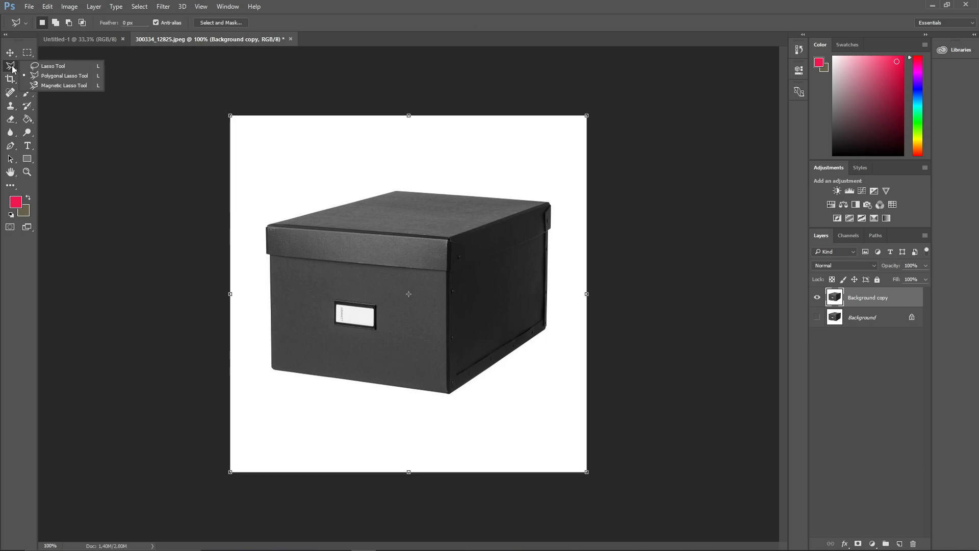
pyautogui.click(57, 87)
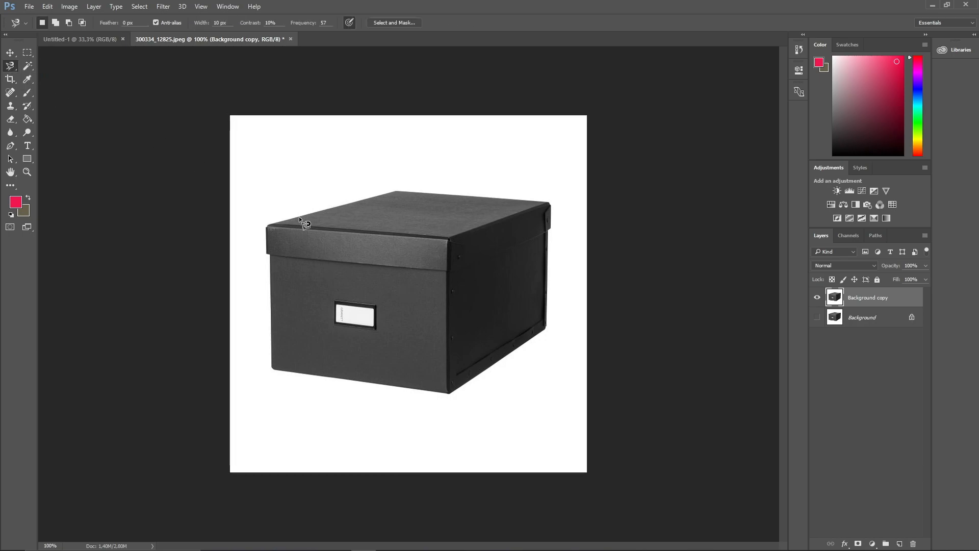
pyautogui.click(268, 225)
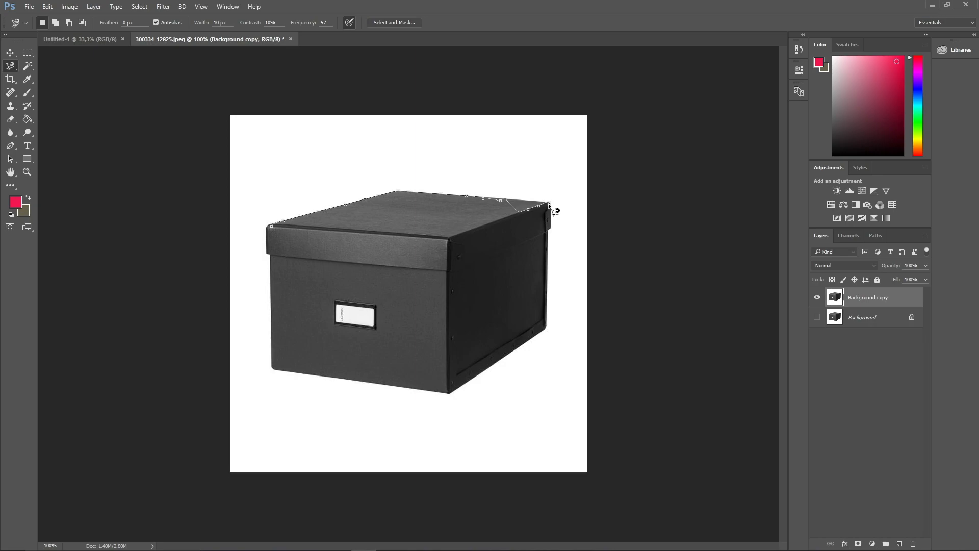
pyautogui.press('BackSpace')
pyautogui.press('BackSpace')
pyautogui.press('BackSpace')
pyautogui.press('BackSpace')
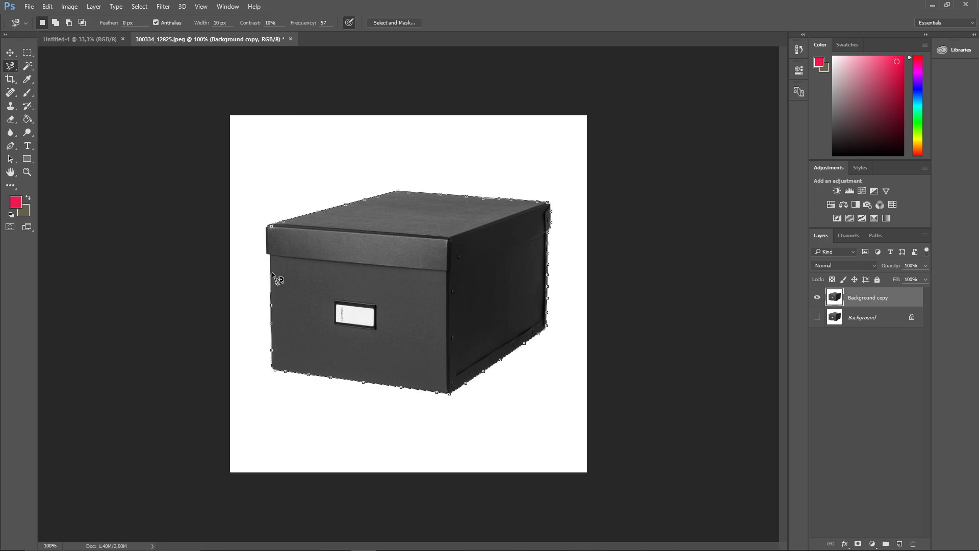
pyautogui.click(272, 226)
# - Copy the magnetic selection to a new layer and, with the Background copy layer hidden, move the box slightly left and down
pyautogui.rightClick(314, 232)
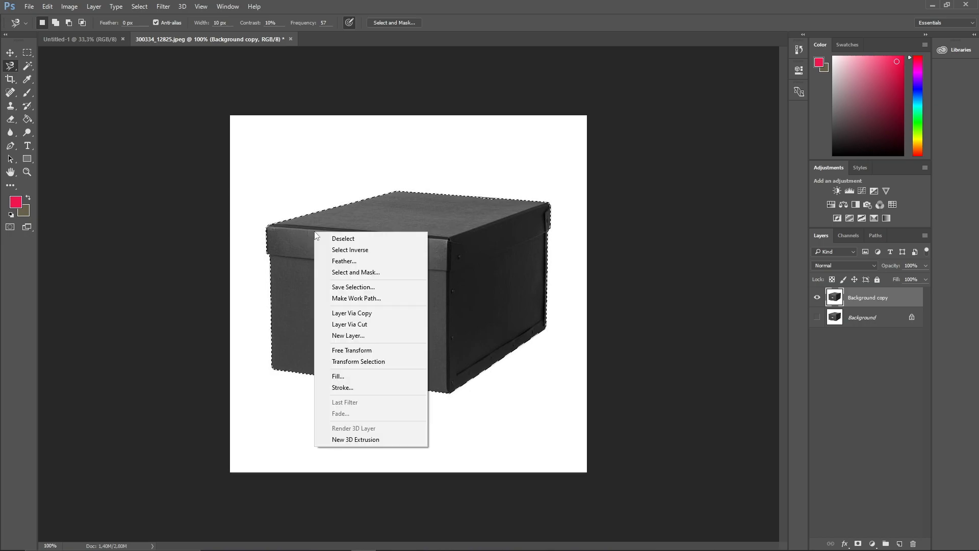
pyautogui.click(357, 313)
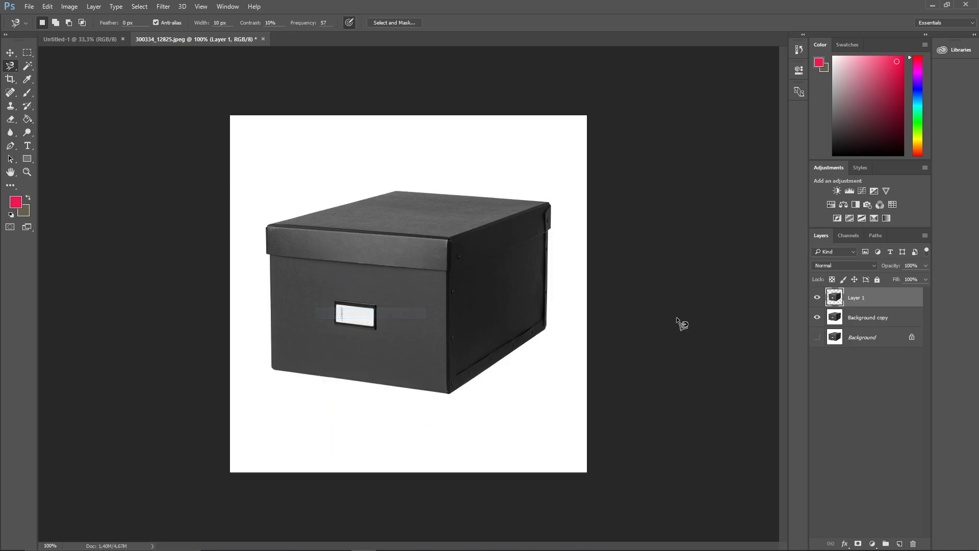
pyautogui.click(817, 317)
pyautogui.click(10, 53)
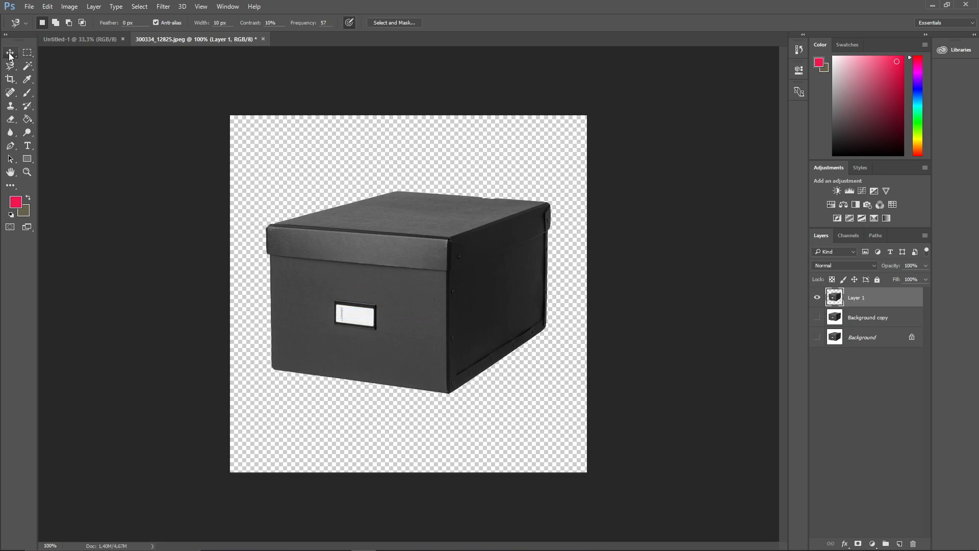
pyautogui.moveTo(421, 257)
pyautogui.mouseDown()
pyautogui.moveTo(417, 249)
pyautogui.moveTo(414, 259)
pyautogui.mouseUp()
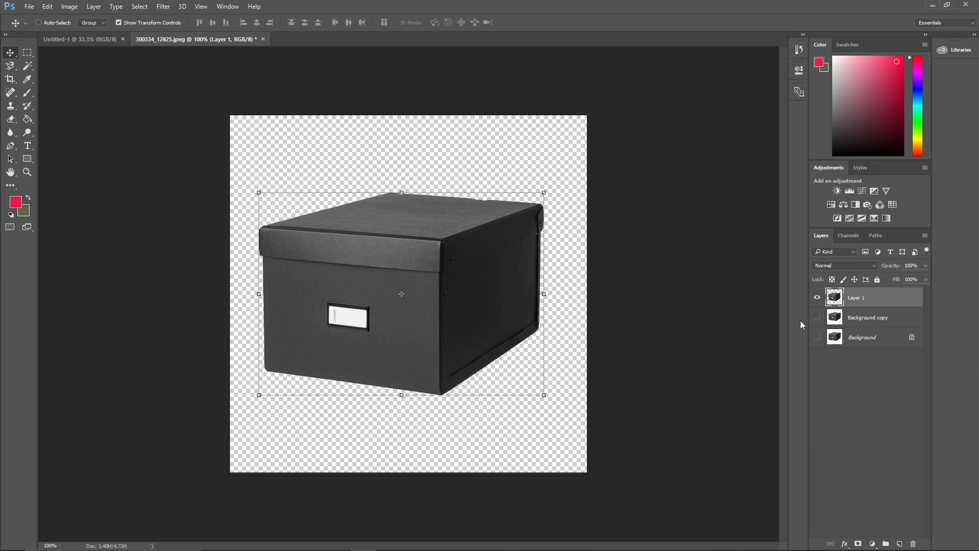
# - Show the Background copy layer and delete Layer 1 containing the Magnetic Lasso cut-out
pyautogui.click(817, 317)
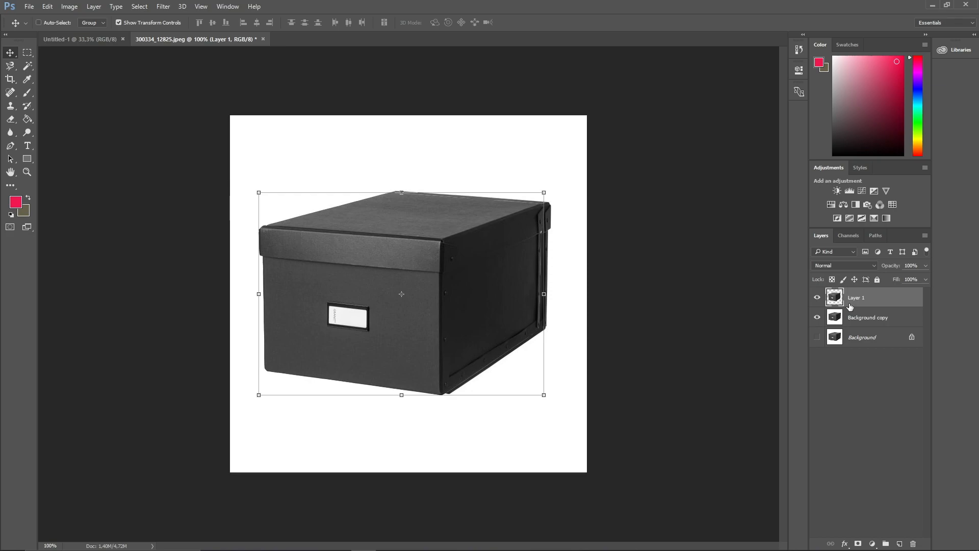
pyautogui.press('Delete')
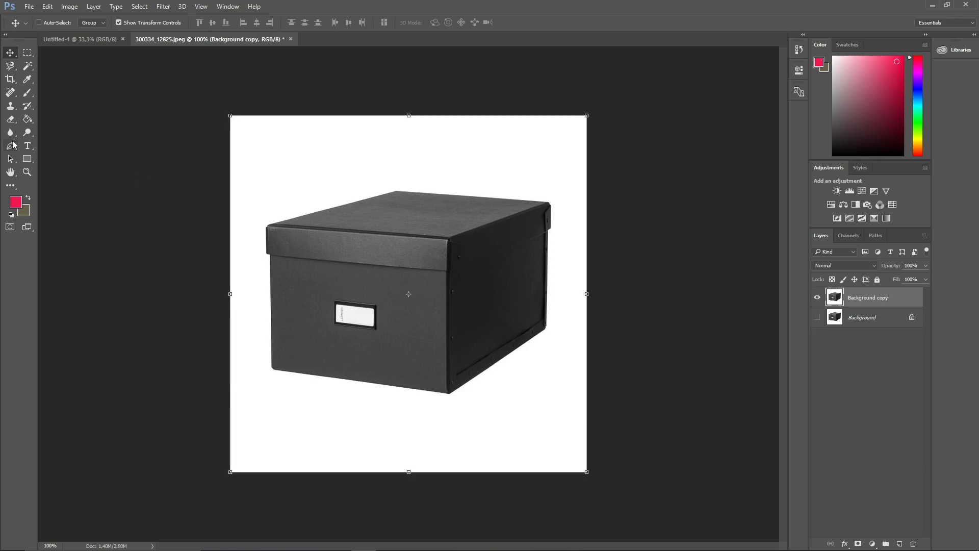
# - Trace the box's outline with the Pen tool, placing anchors at its corners and lid edges, and close the path
pyautogui.click(11, 147)
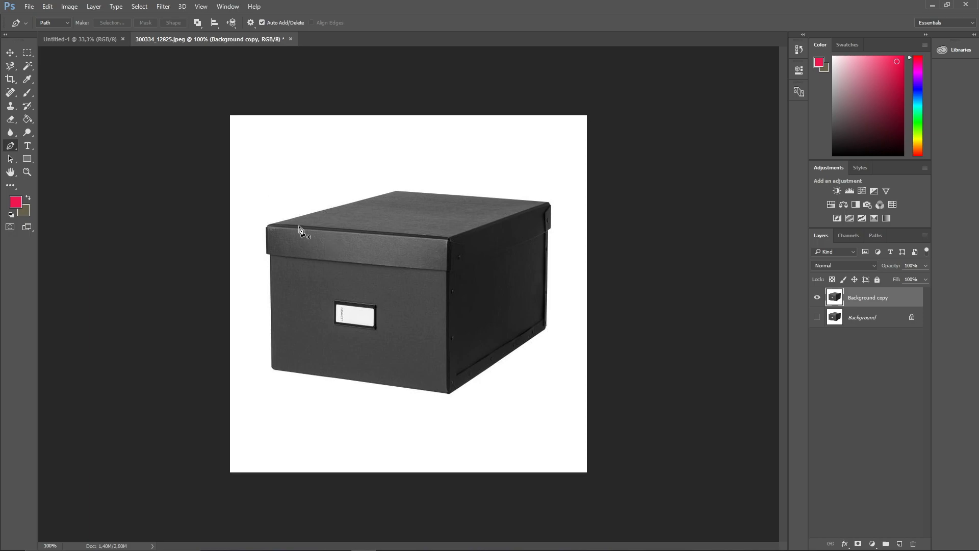
pyautogui.click(268, 226)
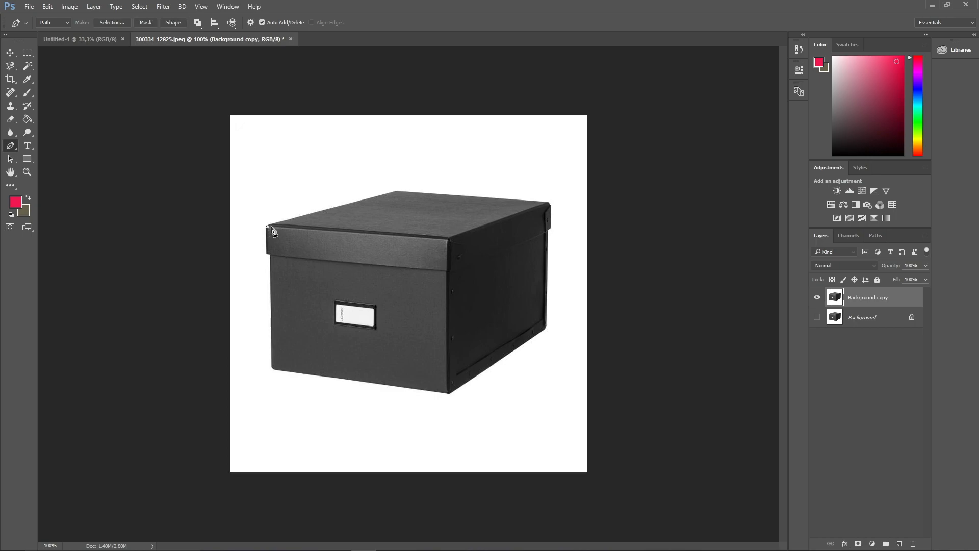
pyautogui.click(396, 190)
pyautogui.click(549, 204)
pyautogui.click(551, 228)
pyautogui.click(545, 328)
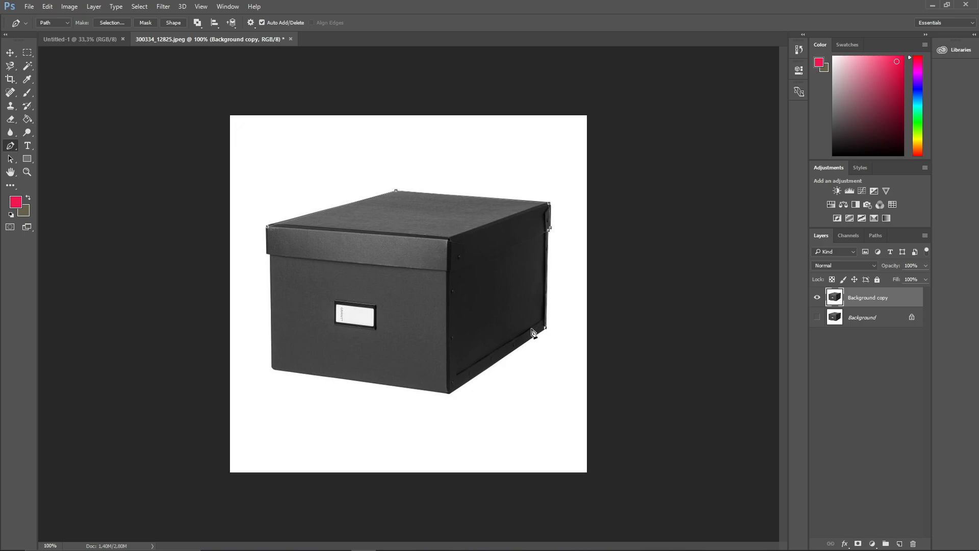
pyautogui.click(449, 393)
pyautogui.click(273, 367)
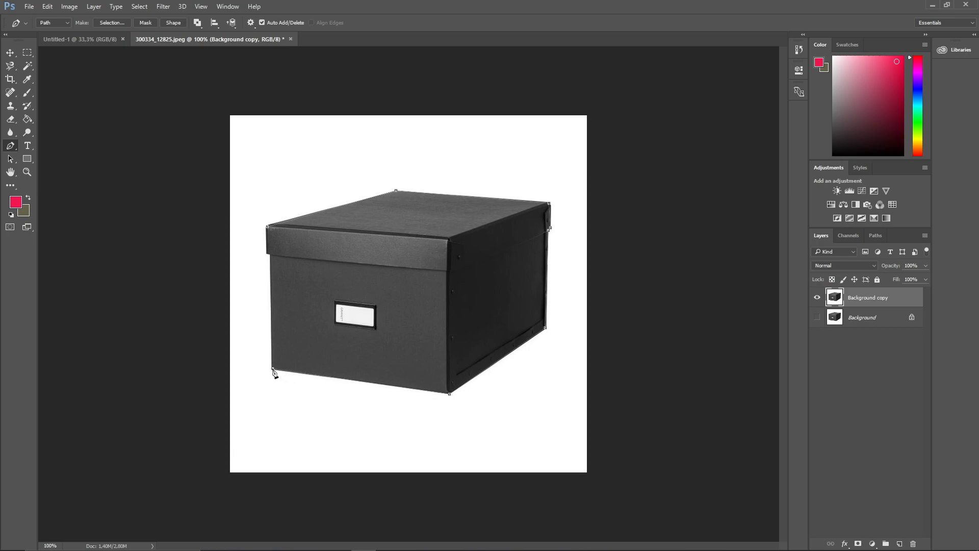
pyautogui.click(269, 254)
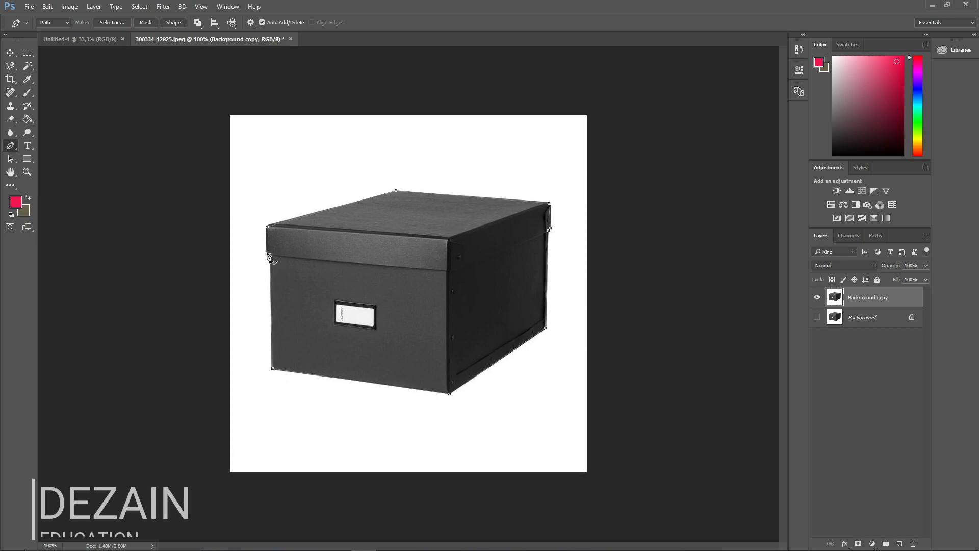
pyautogui.click(267, 228)
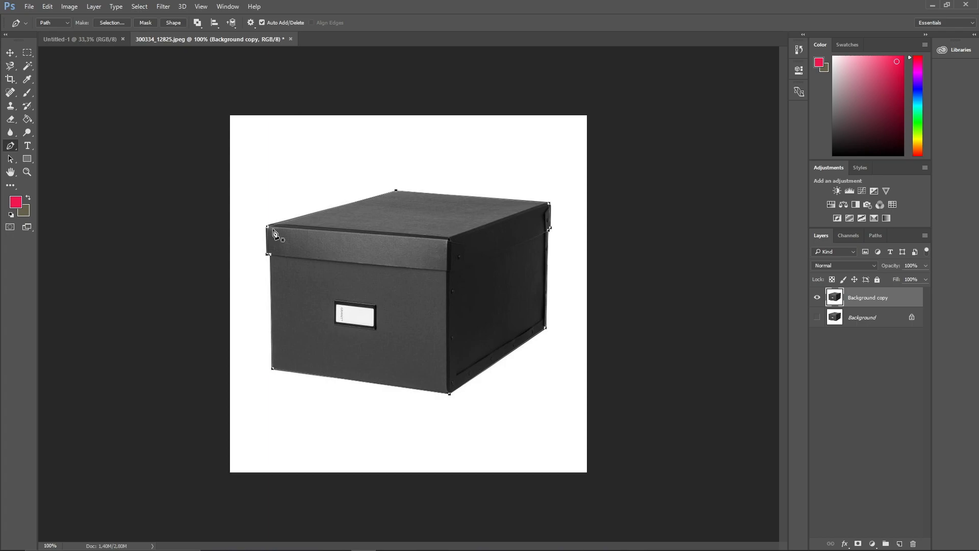
# - Convert the closed path around the box to a selection
pyautogui.rightClick(273, 233)
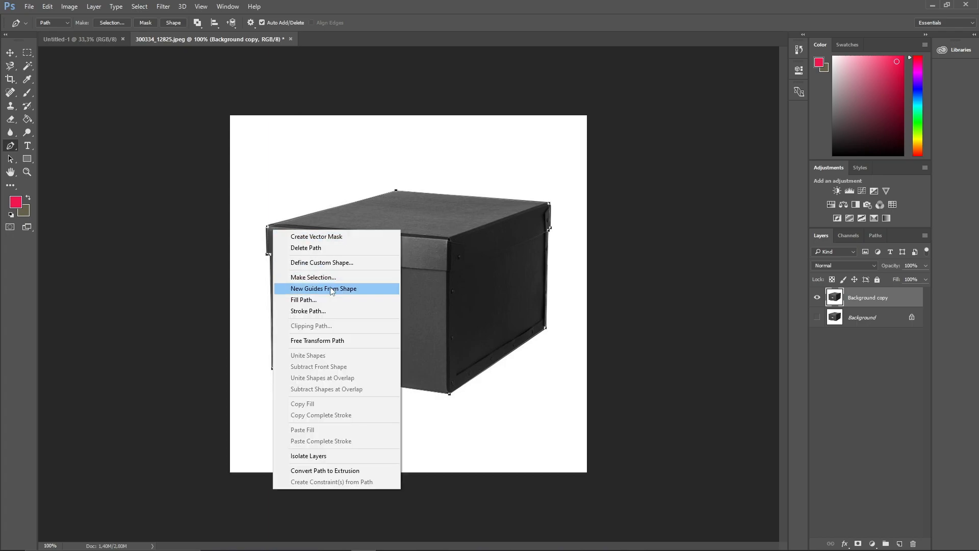
pyautogui.click(311, 277)
pyautogui.click(546, 159)
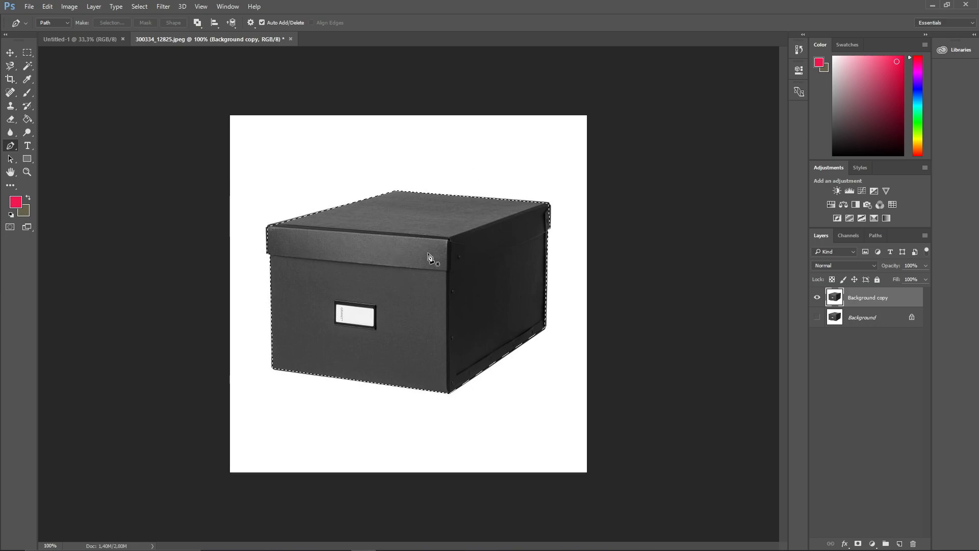
# - Copy the selected box to a new layer and hide the Background copy layer
pyautogui.click(10, 67)
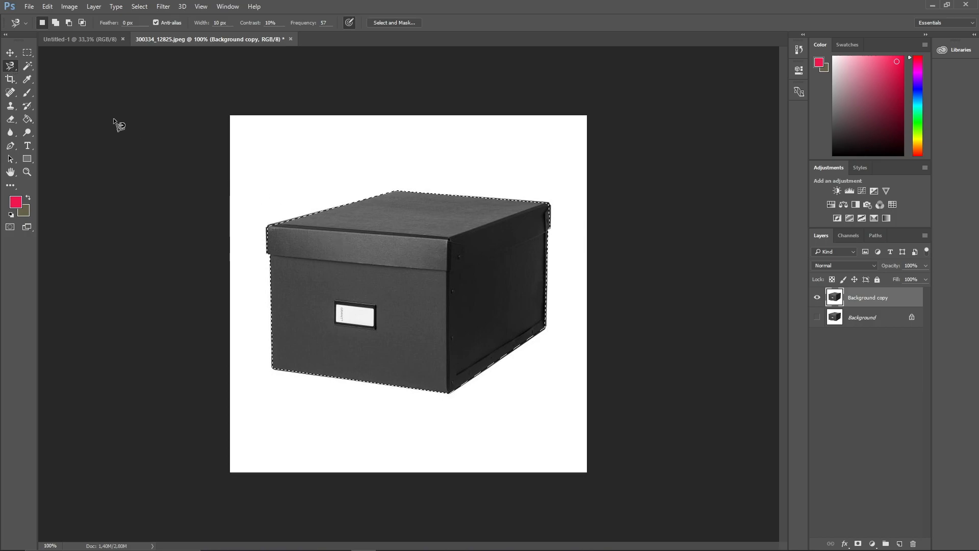
pyautogui.rightClick(380, 250)
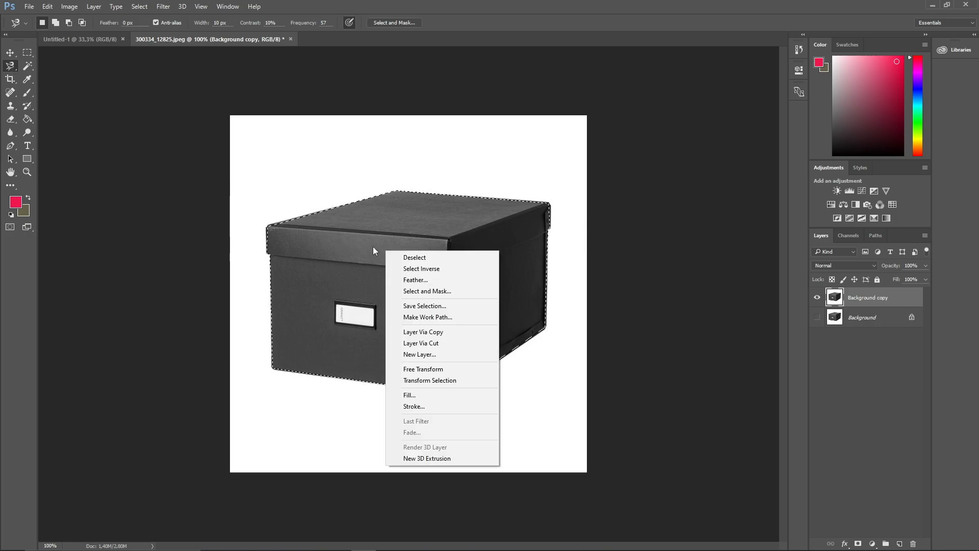
pyautogui.click(432, 330)
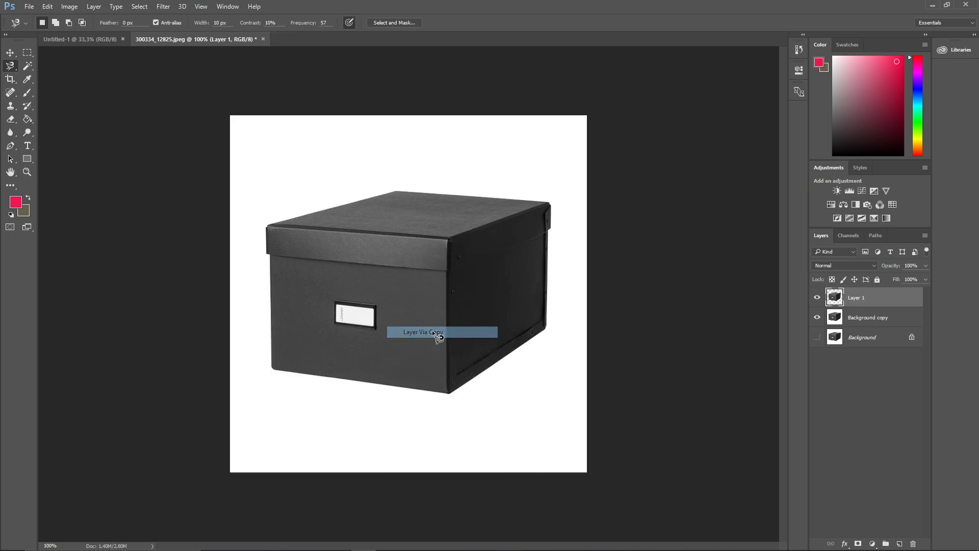
pyautogui.click(817, 317)
pyautogui.scroll(1, 457, 212)
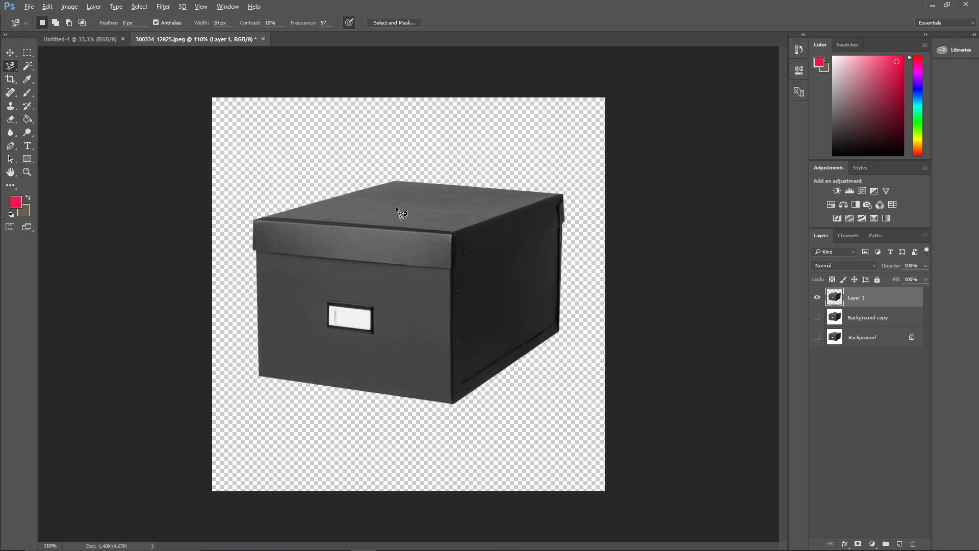
# - Move the cut-out box slightly with the Move tool and inspect its edges up close
pyautogui.click(11, 54)
pyautogui.moveTo(432, 286); pyautogui.dragTo(428, 288)
pyautogui.scroll(4, 429, 284)
pyautogui.scroll(-4, 429, 286)
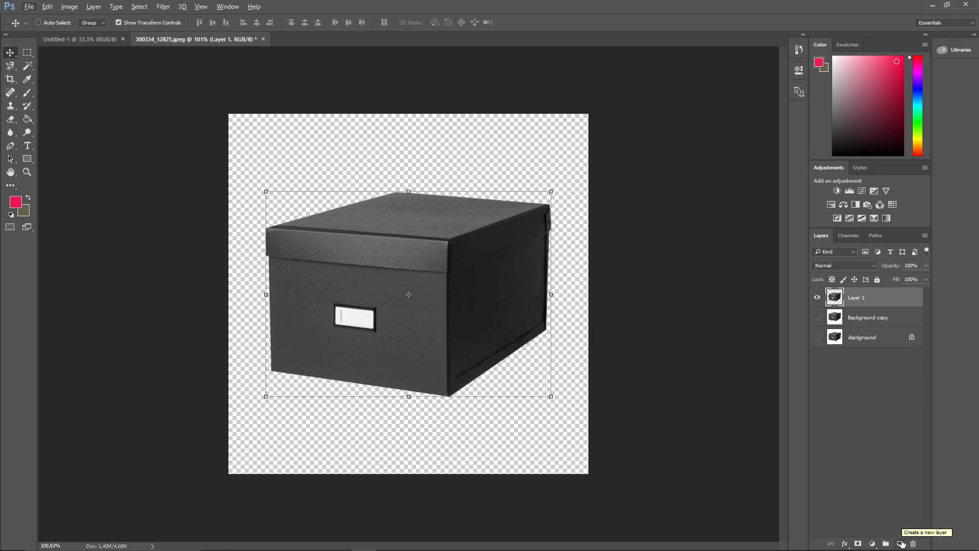
# - Add a new layer beneath the box cut-out and fill it with the pink-red foreground colour using the Paint Bucket
pyautogui.click(902, 543)
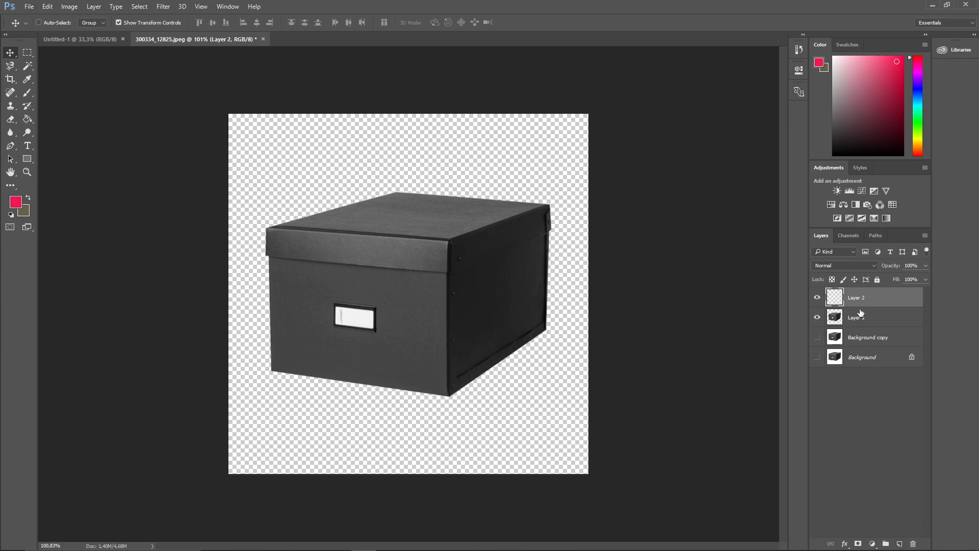
pyautogui.moveTo(858, 304); pyautogui.dragTo(855, 323)
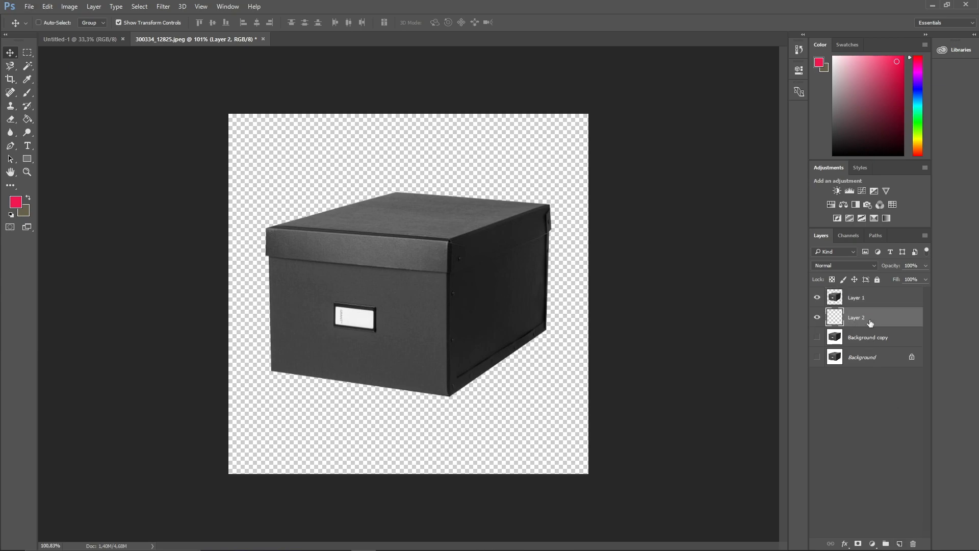
pyautogui.click(28, 120)
pyautogui.click(298, 161)
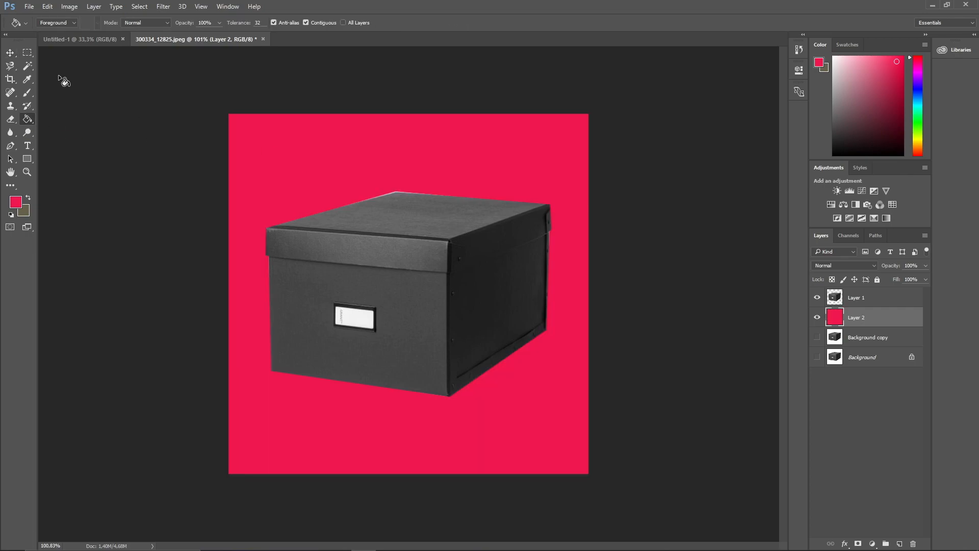
pyautogui.click(10, 53)
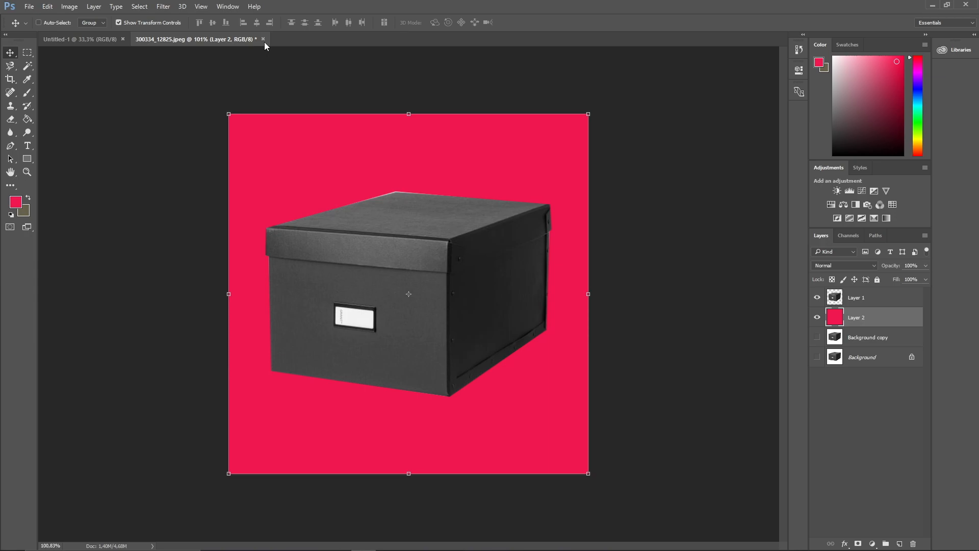
# - Open the portrait photo whose file name starts with 57488169 from the BELAJAR PHOTOSHOP folder
pyautogui.click(31, 6)
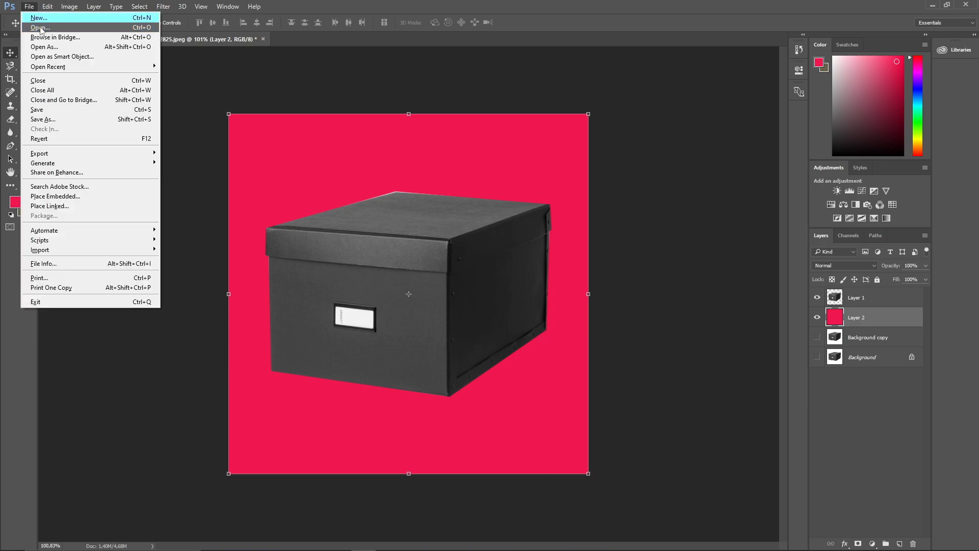
pyautogui.click(40, 27)
pyautogui.click(187, 84)
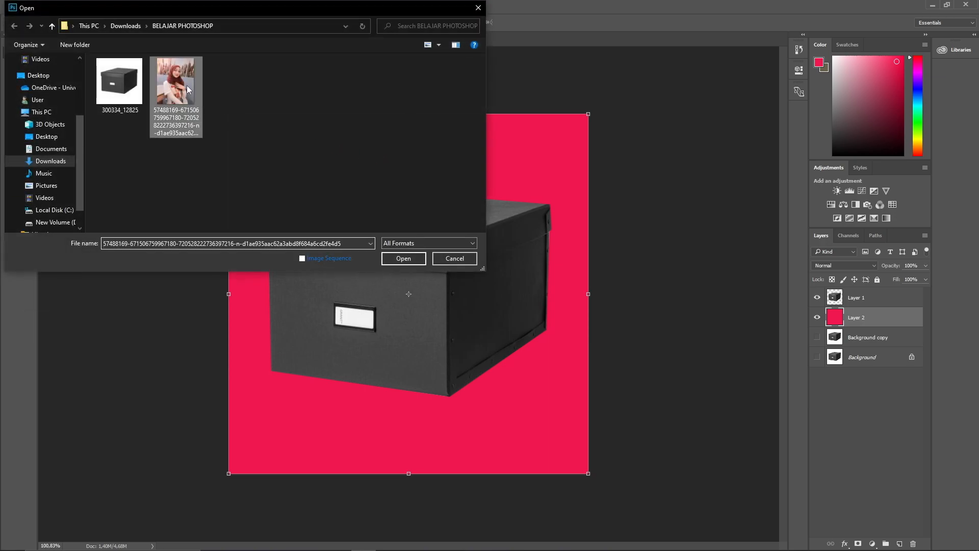
pyautogui.click(409, 260)
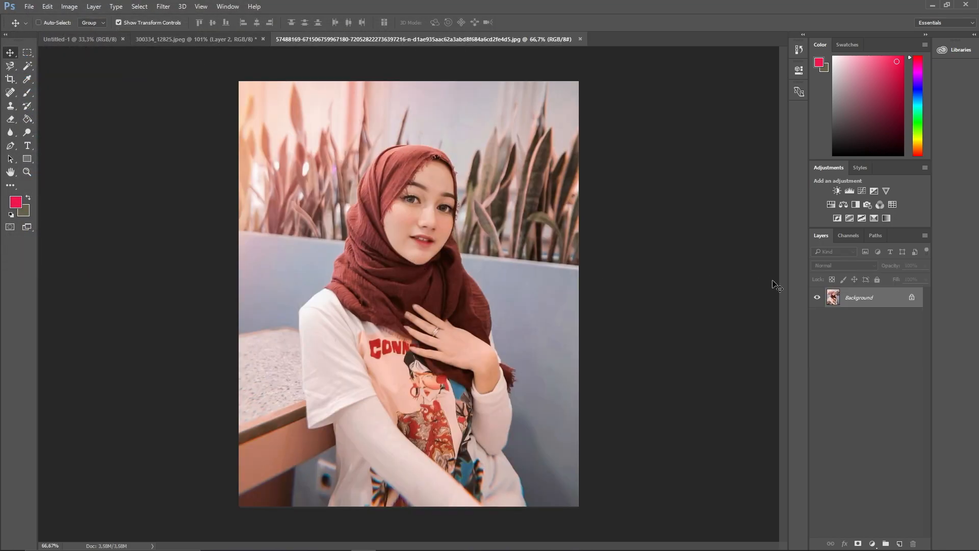
# - Duplicate the portrait's Background layer as Background copy and hide the original Background layer
pyautogui.rightClick(860, 301)
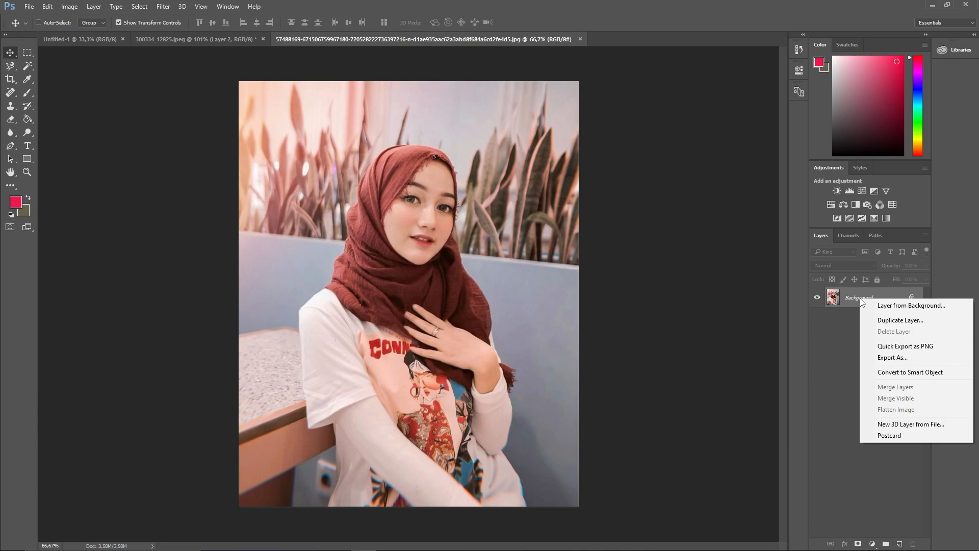
pyautogui.click(875, 320)
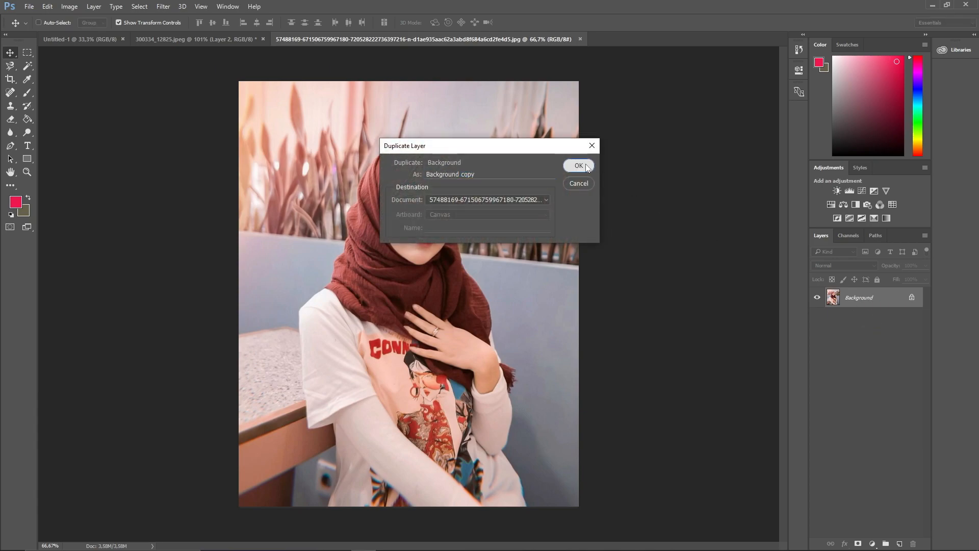
pyautogui.click(579, 165)
pyautogui.click(817, 318)
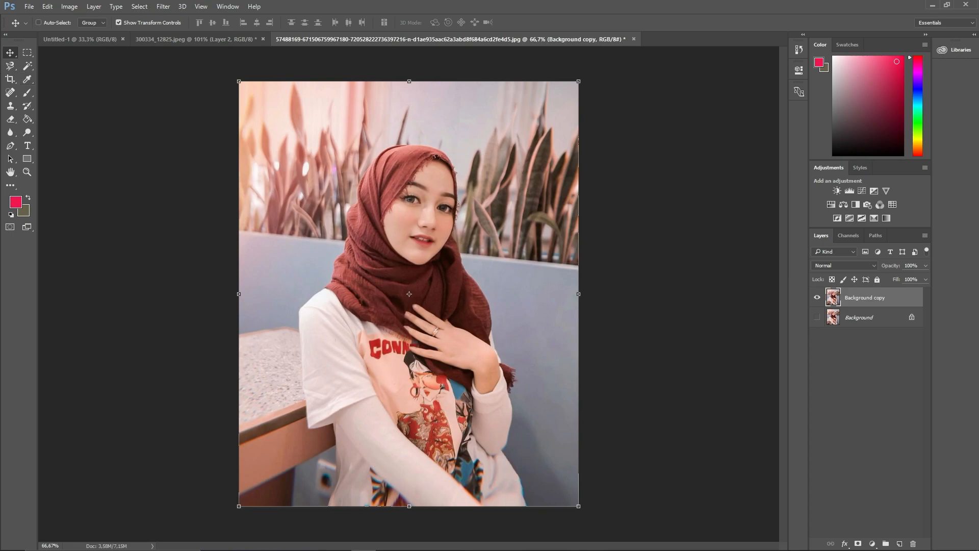
# - Select the woman's body, clothing and headscarf with the Quick Selection tool
pyautogui.click(11, 68)
pyautogui.rightClick(24, 65)
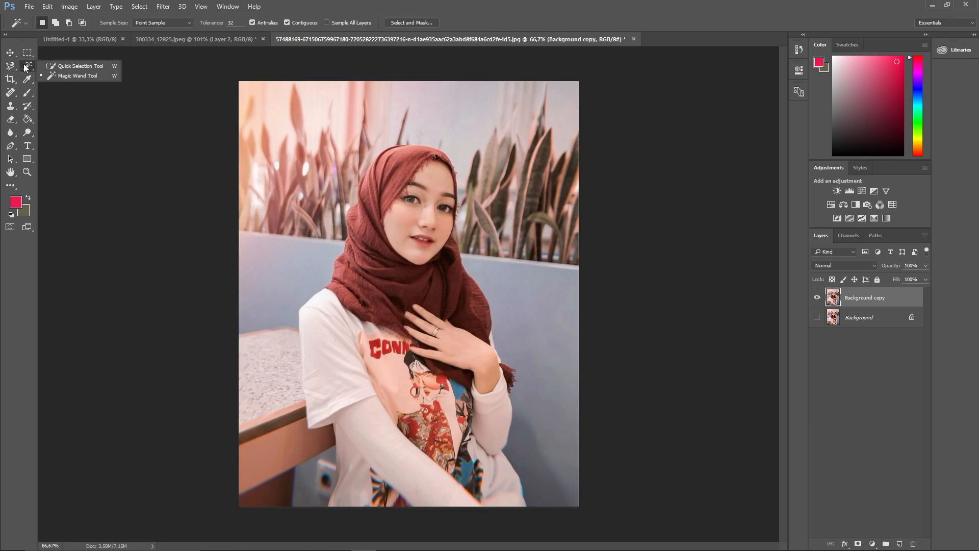
pyautogui.click(58, 66)
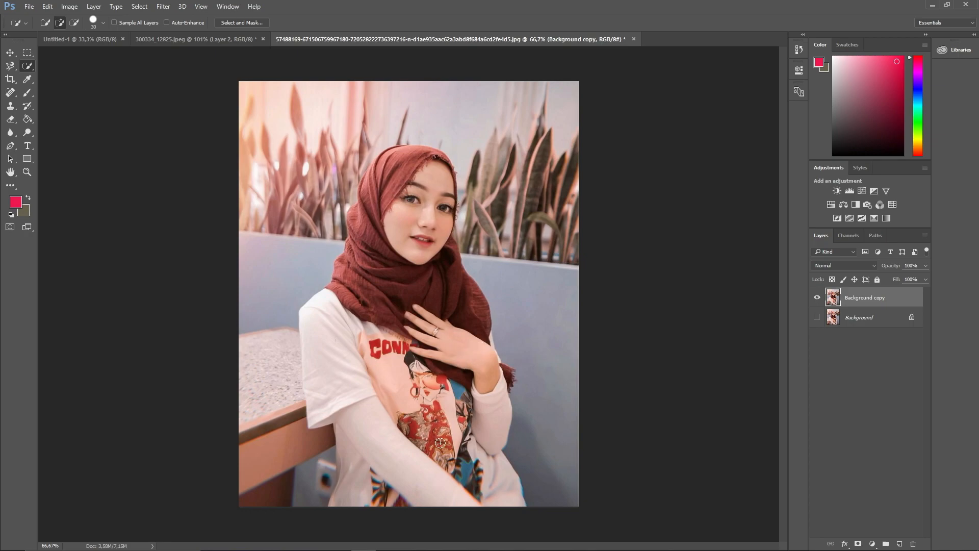
pyautogui.rightClick(31, 68)
pyautogui.click(67, 66)
pyautogui.moveTo(334, 508)
pyautogui.mouseDown()
pyautogui.moveTo(350, 434)
pyautogui.moveTo(342, 375)
pyautogui.moveTo(362, 283)
pyautogui.moveTo(415, 177)
pyautogui.moveTo(452, 354)
pyautogui.moveTo(404, 330)
pyautogui.moveTo(406, 320)
pyautogui.moveTo(433, 352)
pyautogui.moveTo(488, 481)
pyautogui.mouseUp()
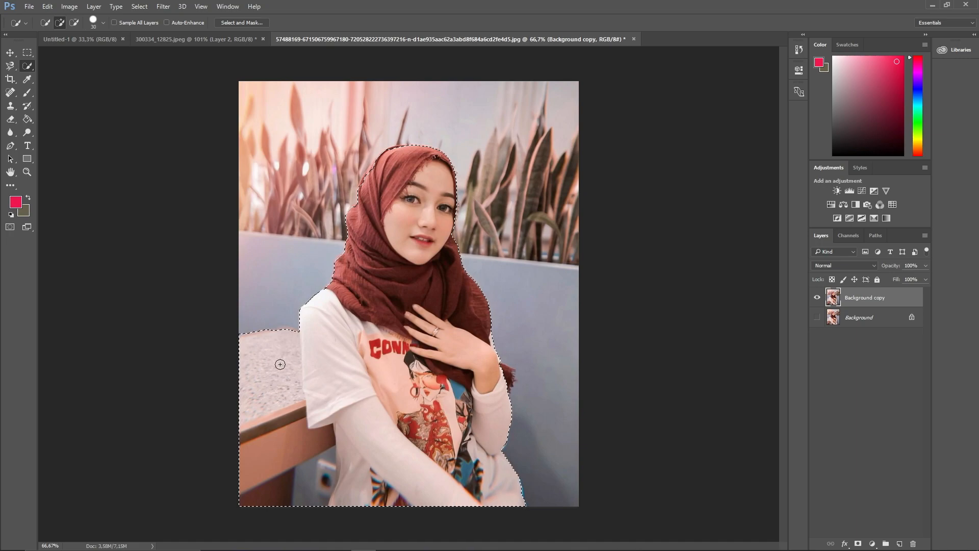
# - Subtract the table and the area beneath it from the quick selection so only the woman is selected
pyautogui.click(74, 26)
pyautogui.moveTo(261, 336)
pyautogui.mouseDown()
pyautogui.moveTo(282, 446)
pyautogui.moveTo(299, 476)
pyautogui.mouseUp()
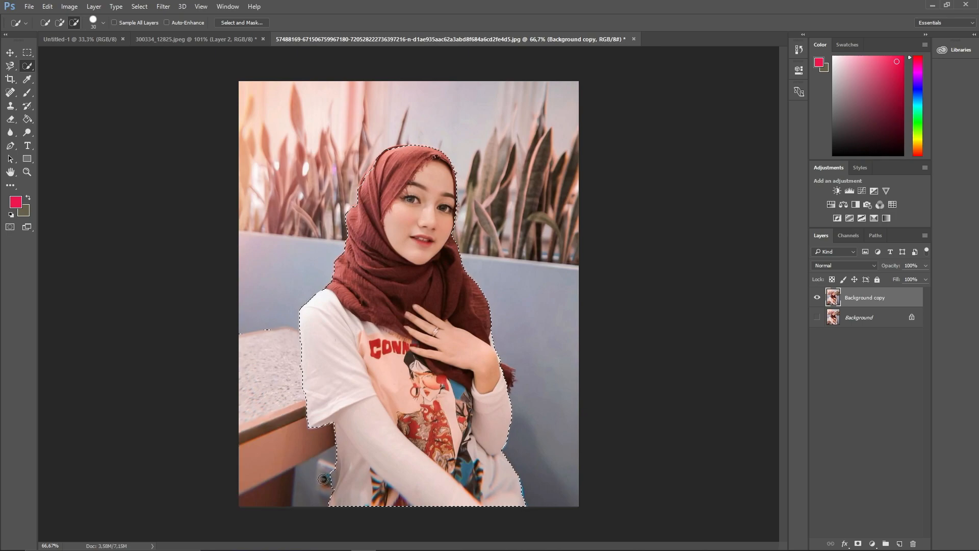
pyautogui.click(263, 347)
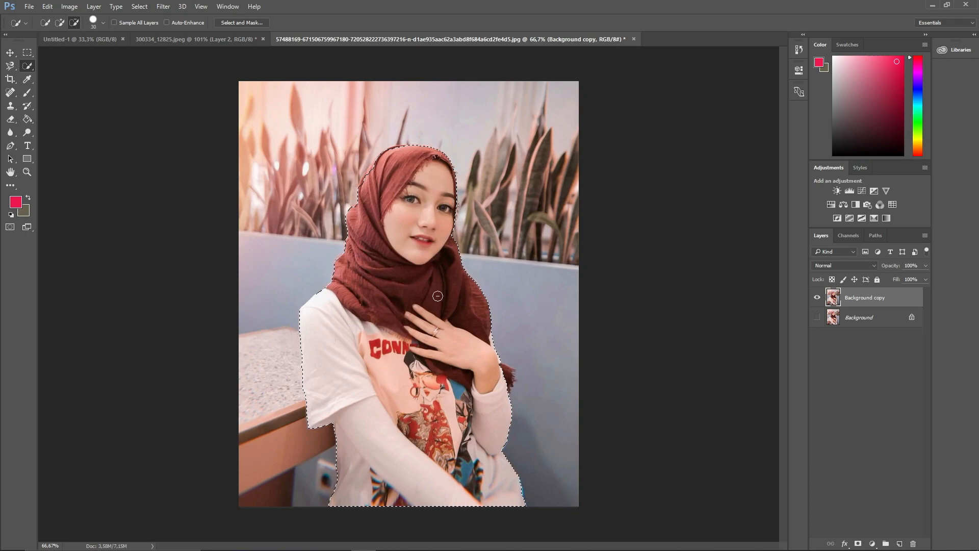
# - Copy the selected woman to a new layer and hide the Background copy layer
pyautogui.rightClick(386, 289)
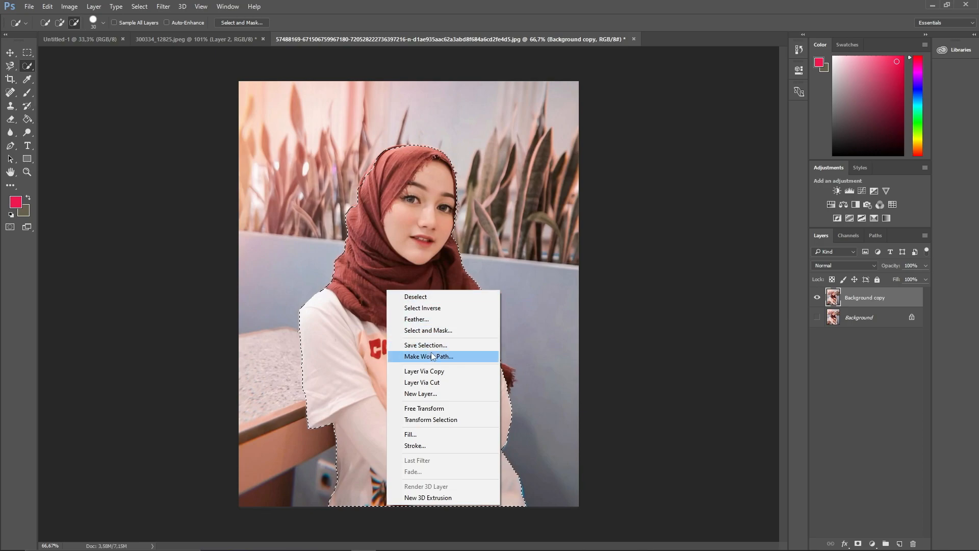
pyautogui.click(432, 372)
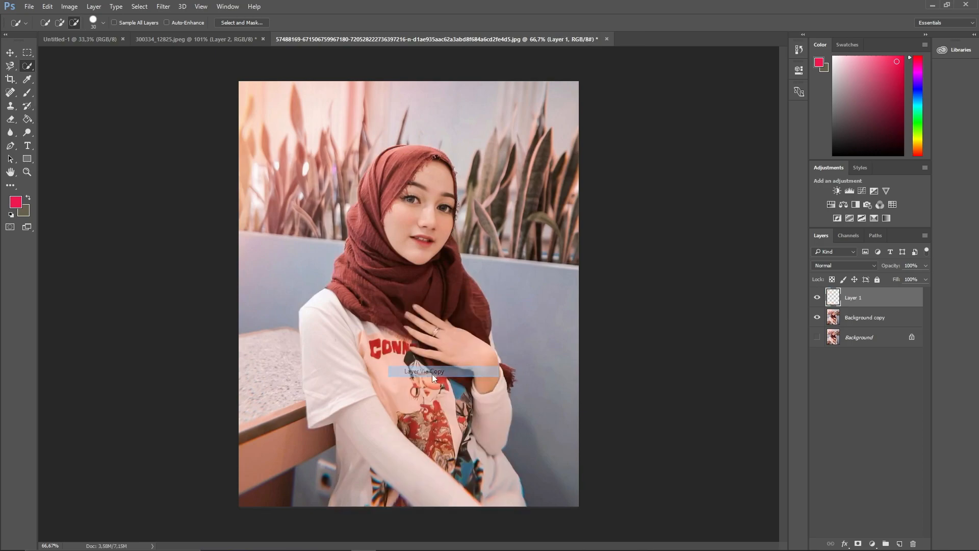
pyautogui.click(818, 318)
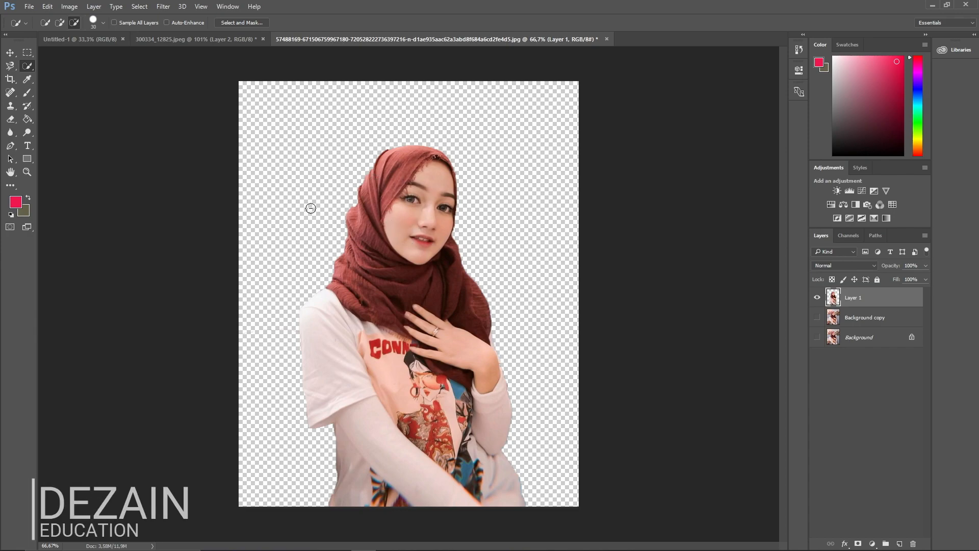
# - Show the Background copy layer and delete Layer 1 containing the Quick Selection cut-out of the woman
pyautogui.click(817, 318)
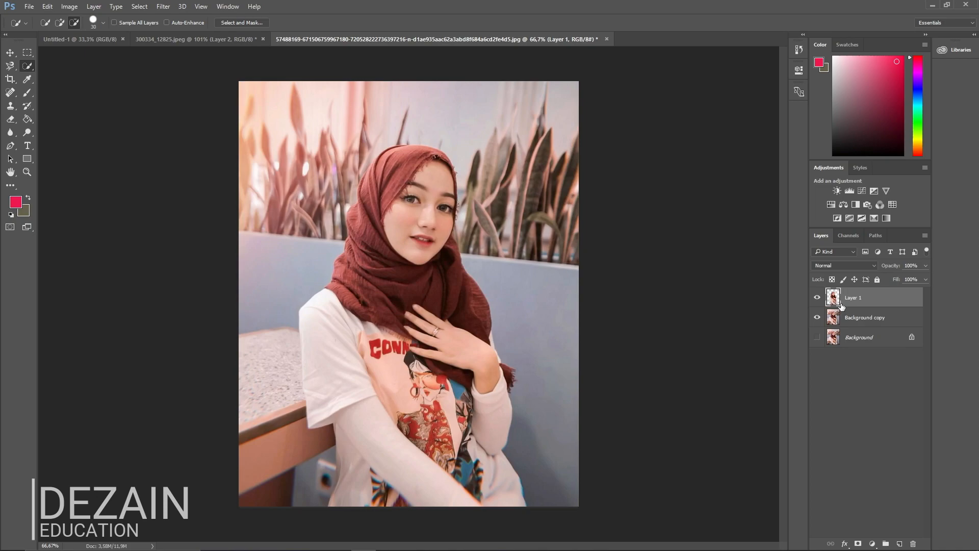
pyautogui.press('Delete')
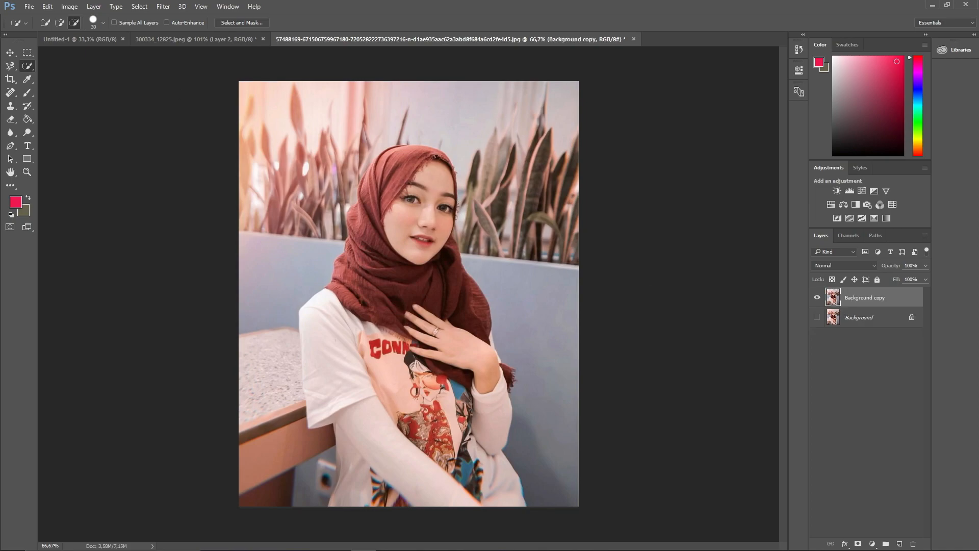
# - Try selecting the woman's white T-shirt and sleeve with the Magic Wand tool at tolerance 32
pyautogui.rightClick(27, 65)
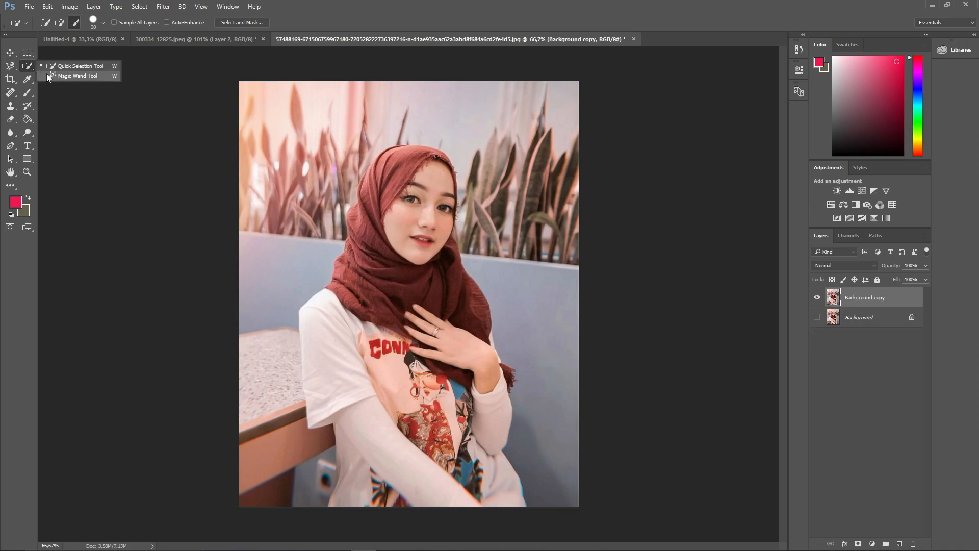
pyautogui.click(48, 75)
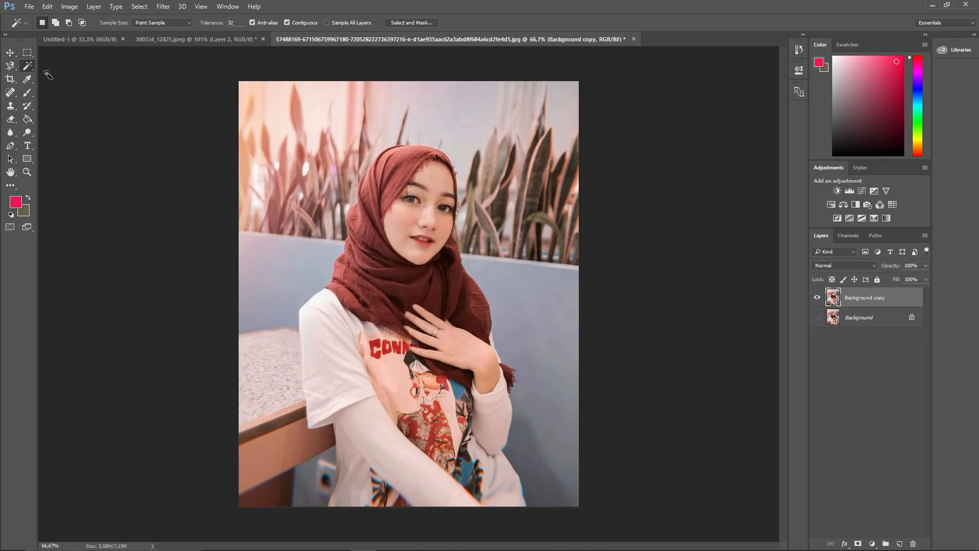
pyautogui.click(369, 497)
pyautogui.keyDown('shift'); pyautogui.click(352, 380); pyautogui.keyUp('shift')
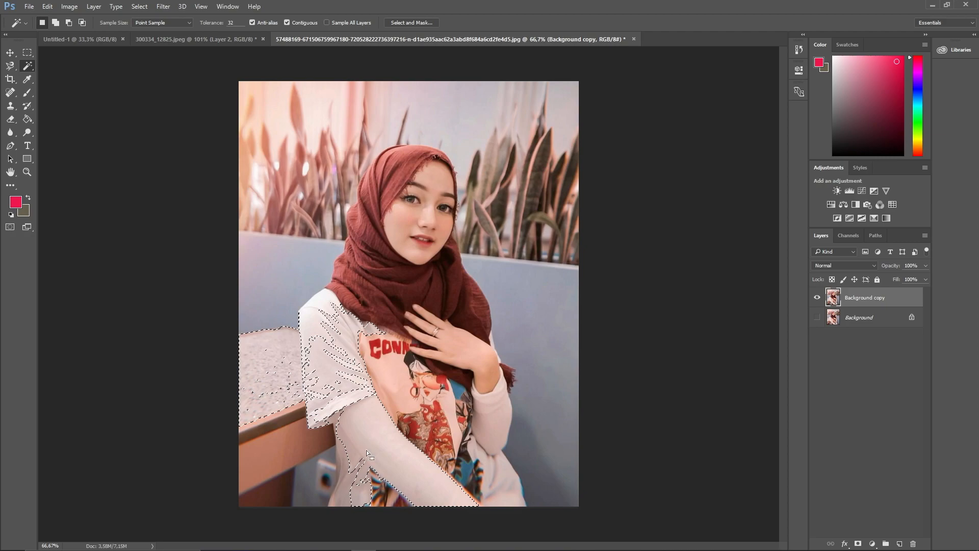
pyautogui.hotkey('ctrl', 'd')
pyautogui.click(384, 438)
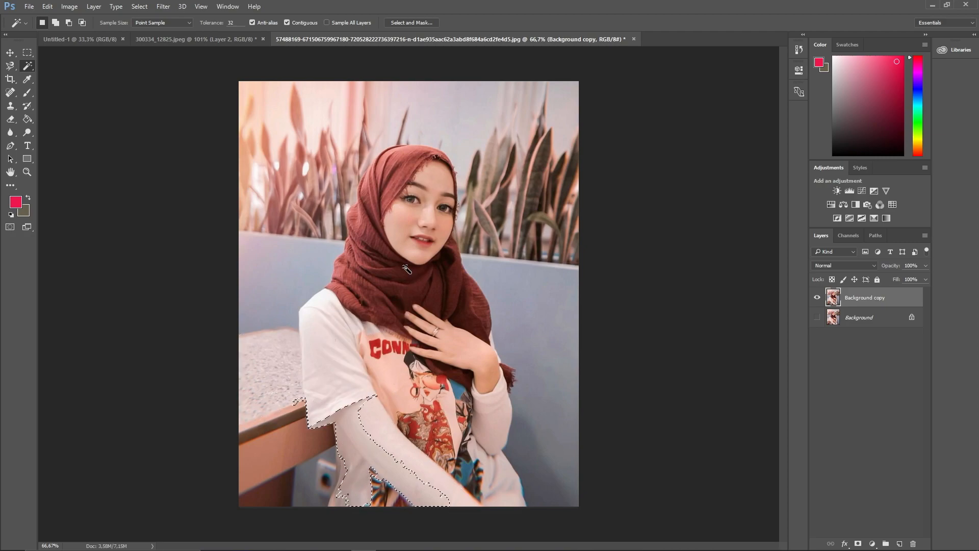
# - Try the Magic Wand tool on the headscarf, face, sleeve, table, plants and walls around the woman
pyautogui.click(404, 266)
pyautogui.click(428, 214)
pyautogui.click(444, 484)
pyautogui.click(270, 367)
pyautogui.click(325, 116)
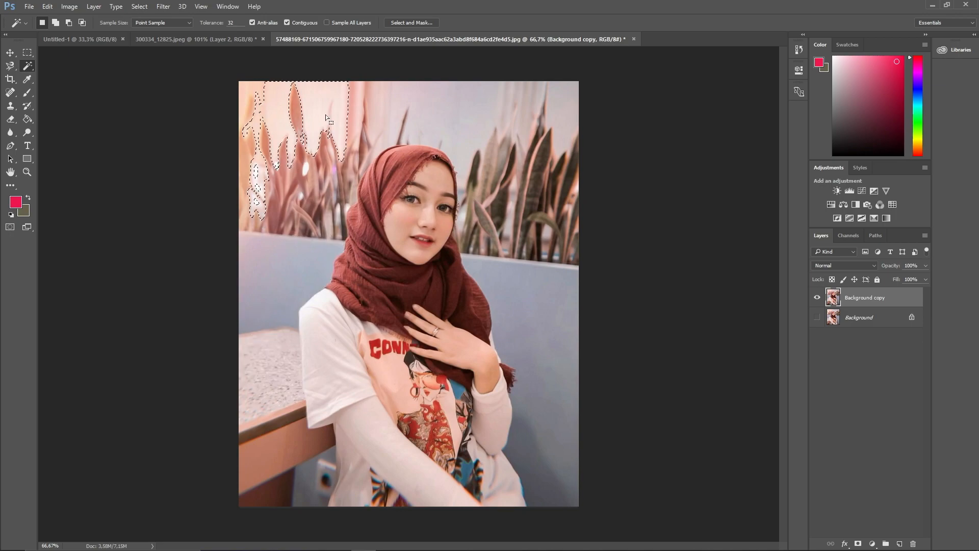
pyautogui.click(464, 115)
pyautogui.click(541, 209)
pyautogui.click(544, 408)
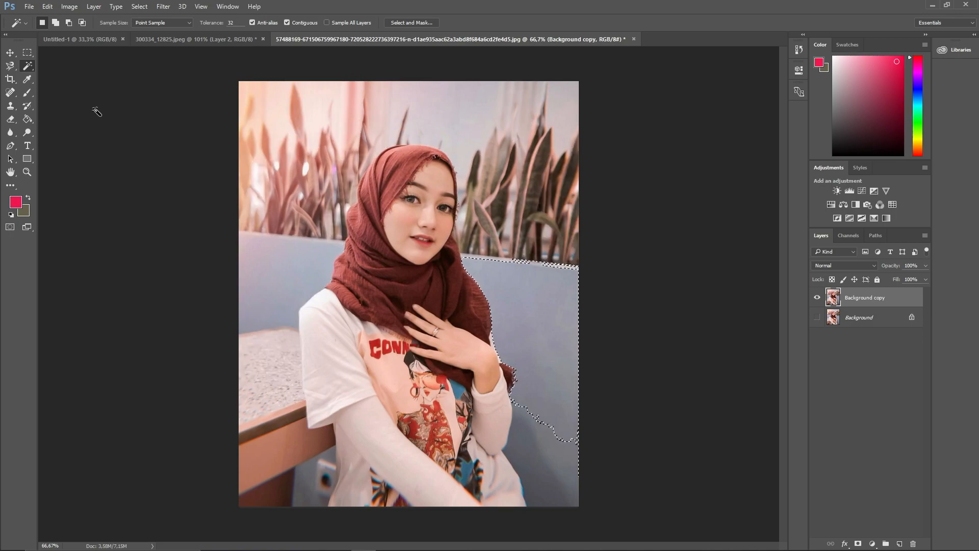
# - Deselect and try outlining the woman's shirt and sleeve edge freehand with the Lasso tool
pyautogui.rightClick(28, 66)
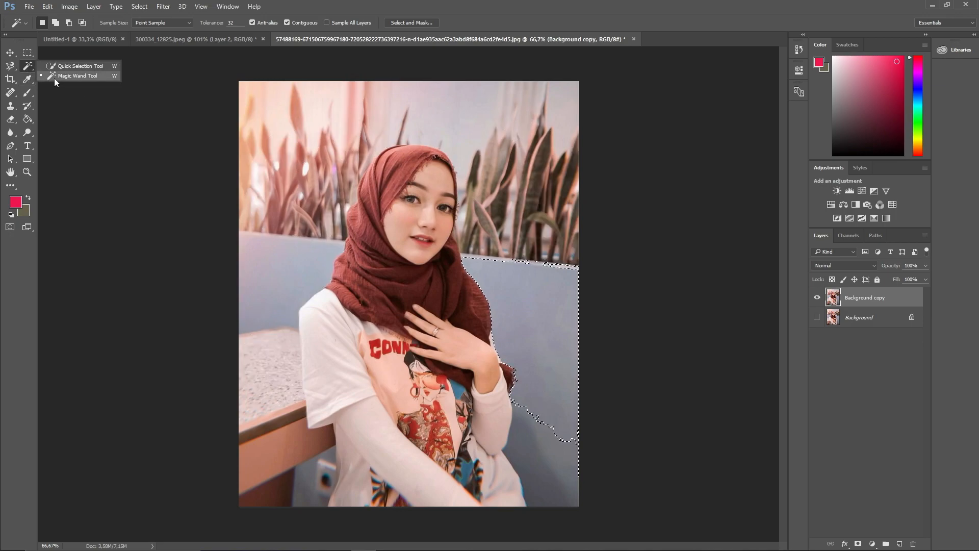
pyautogui.click(12, 66)
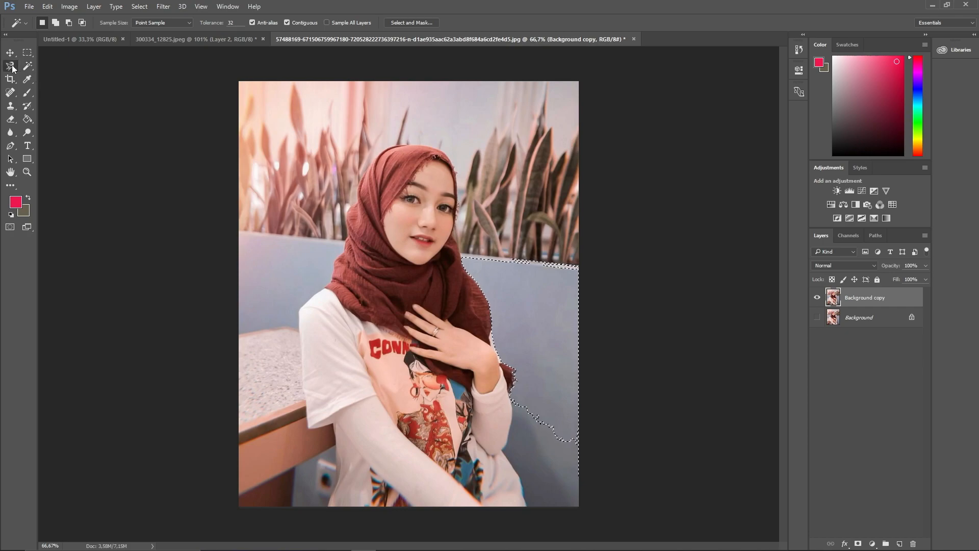
pyautogui.rightClick(12, 66)
pyautogui.click(44, 64)
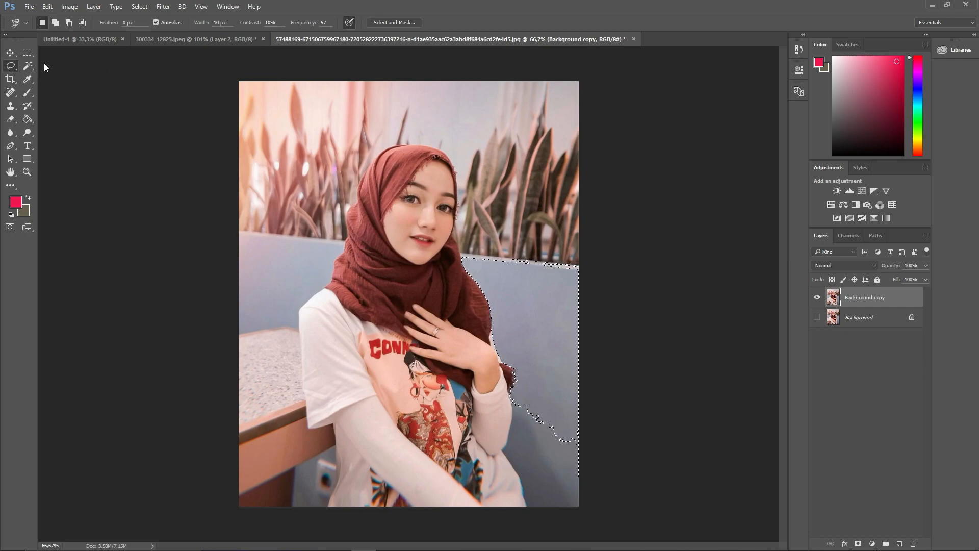
pyautogui.click(146, 106)
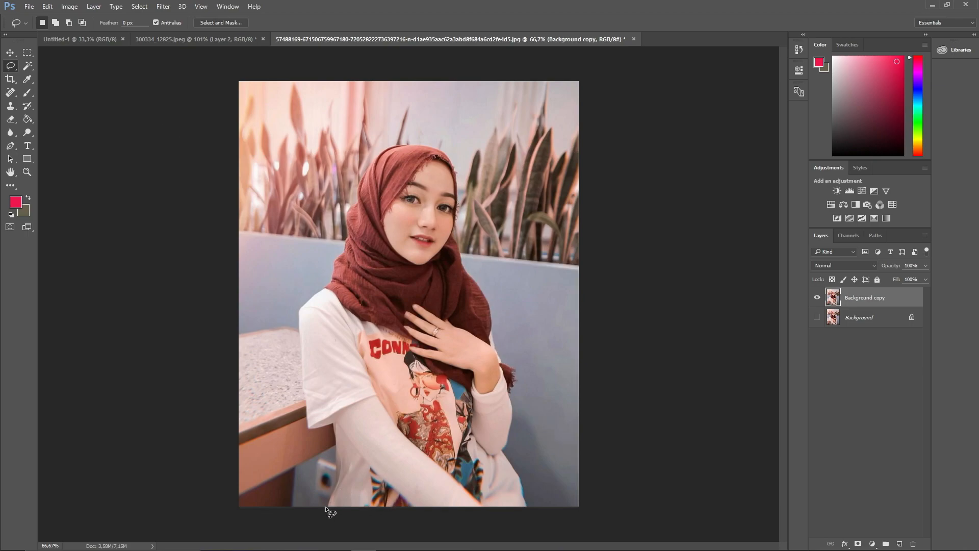
pyautogui.moveTo(330, 504); pyautogui.dragTo(338, 457)
pyautogui.moveTo(314, 424); pyautogui.dragTo(306, 314)
# - Examine the freehand lasso outline along the sleeve at several magnifications
pyautogui.scroll(1, 309, 356)
pyautogui.scroll(1, 309, 356)
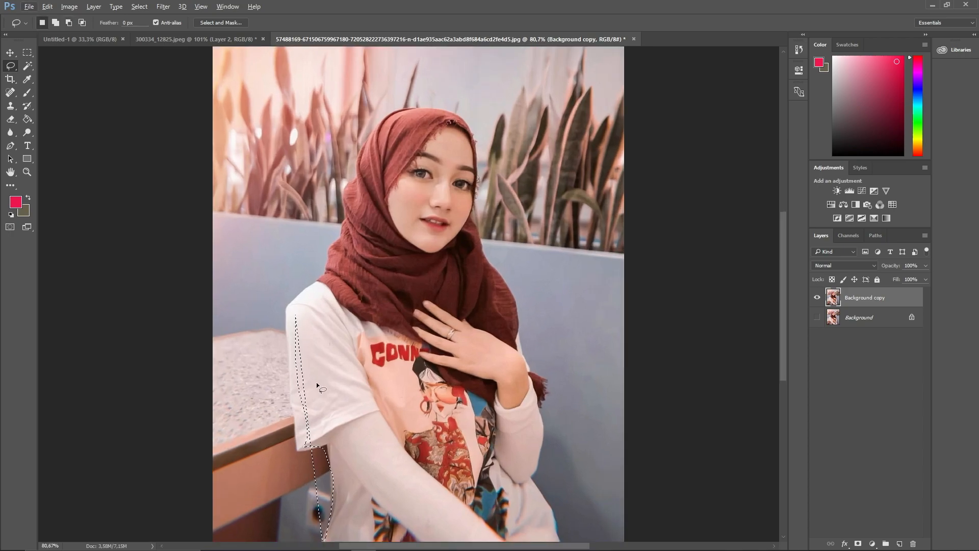
pyautogui.scroll(2, 322, 385)
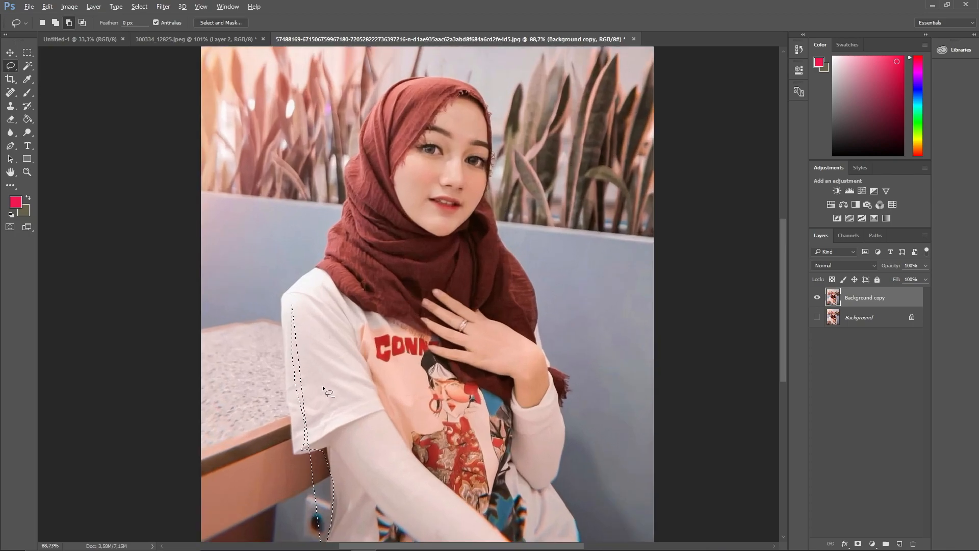
pyautogui.scroll(1, 349, 384)
pyautogui.scroll(-3, 350, 383)
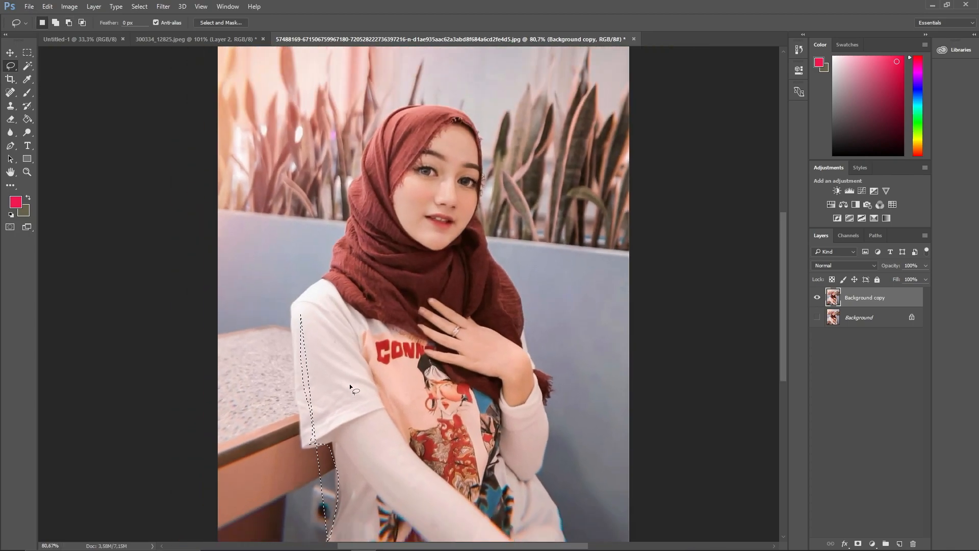
pyautogui.scroll(3, 350, 384)
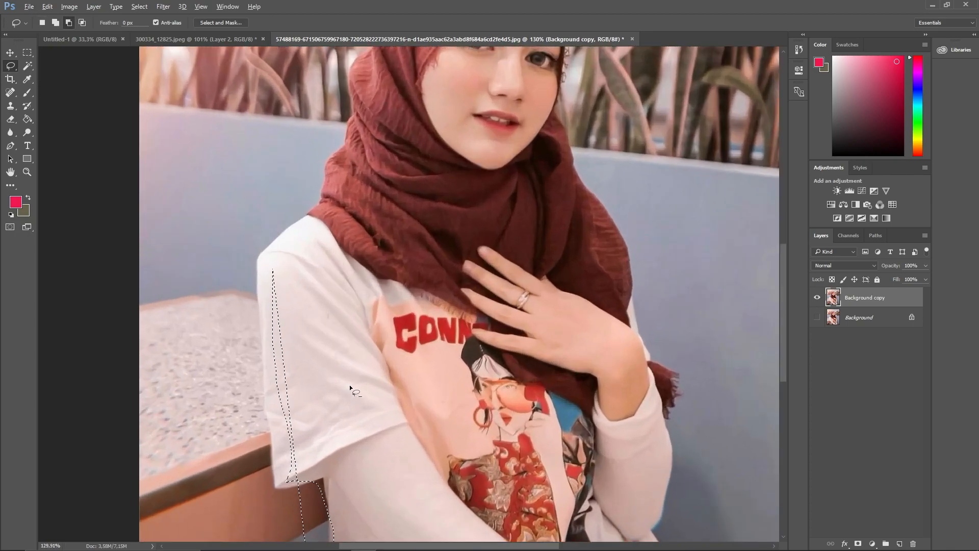
pyautogui.scroll(-3, 350, 384)
pyautogui.scroll(3, 350, 385)
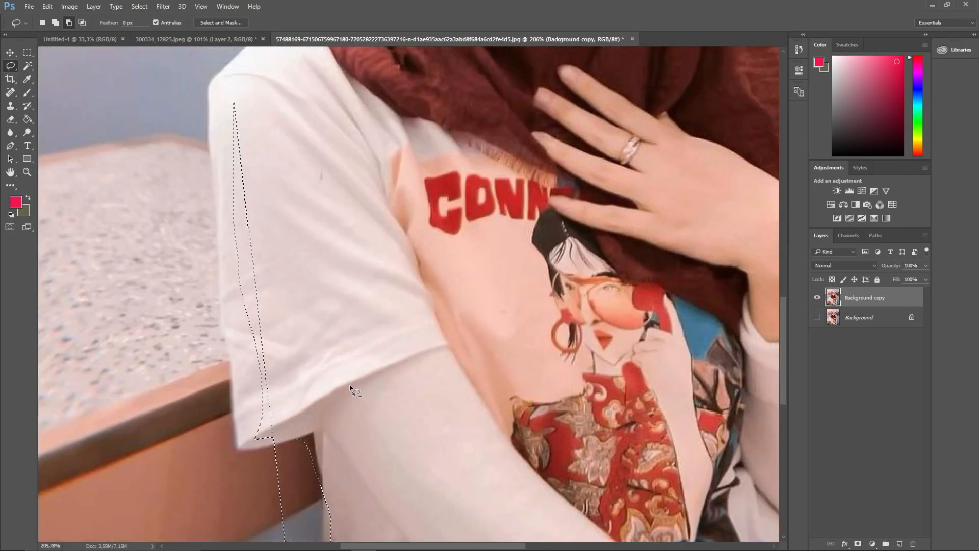
pyautogui.scroll(-2, 350, 385)
# - Clear the selection and try tracing the woman freehand from the shirt hem up to the headscarf with the Lasso tool
pyautogui.click(350, 386)
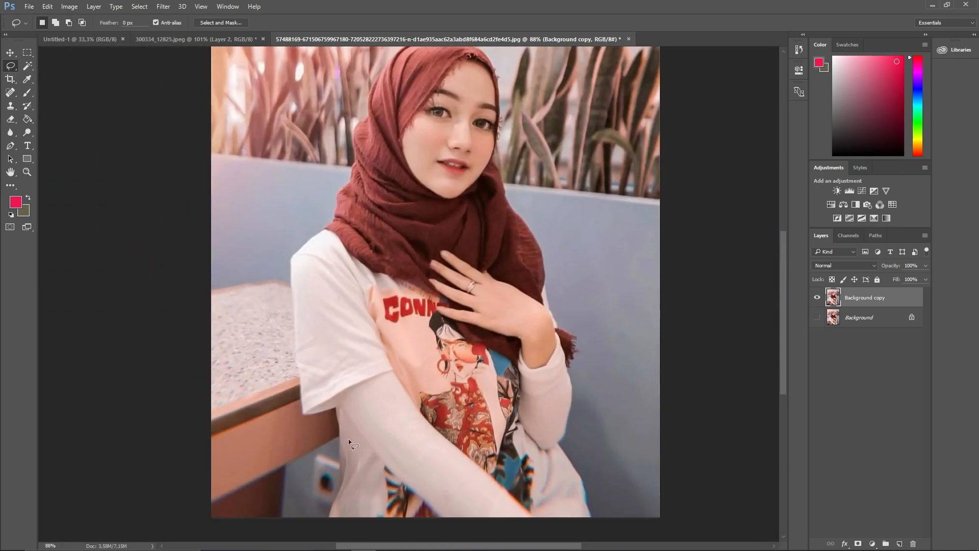
pyautogui.moveTo(331, 516); pyautogui.dragTo(335, 412)
pyautogui.moveTo(327, 227); pyautogui.dragTo(336, 213)
pyautogui.moveTo(371, 93); pyautogui.dragTo(375, 85)
pyautogui.hotkey('ctrl', 'd')
# - Select the woman with the Polygonal Lasso tool, outlining her shirt, headscarf and arm and closing the outline at the shirt hem
pyautogui.rightClick(11, 67)
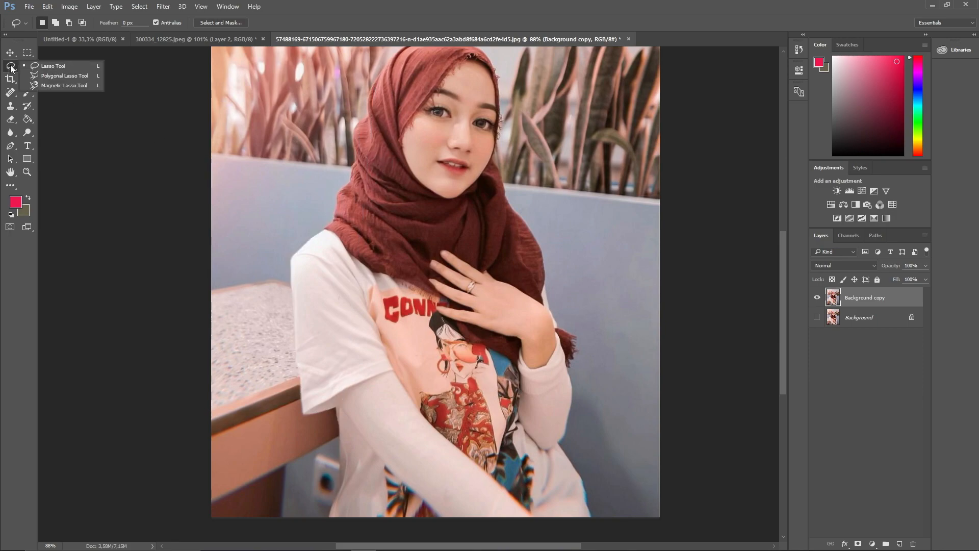
pyautogui.click(39, 75)
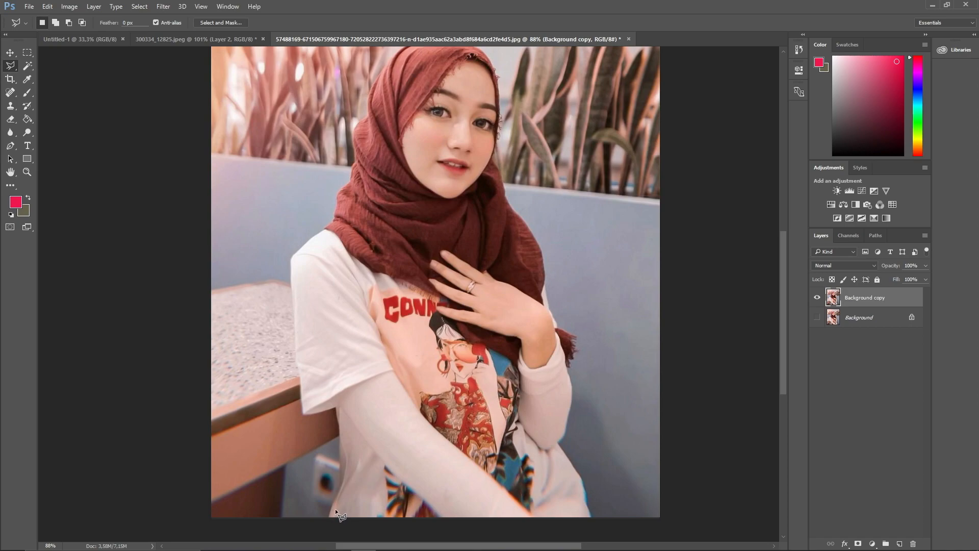
pyautogui.scroll(-1, 335, 509)
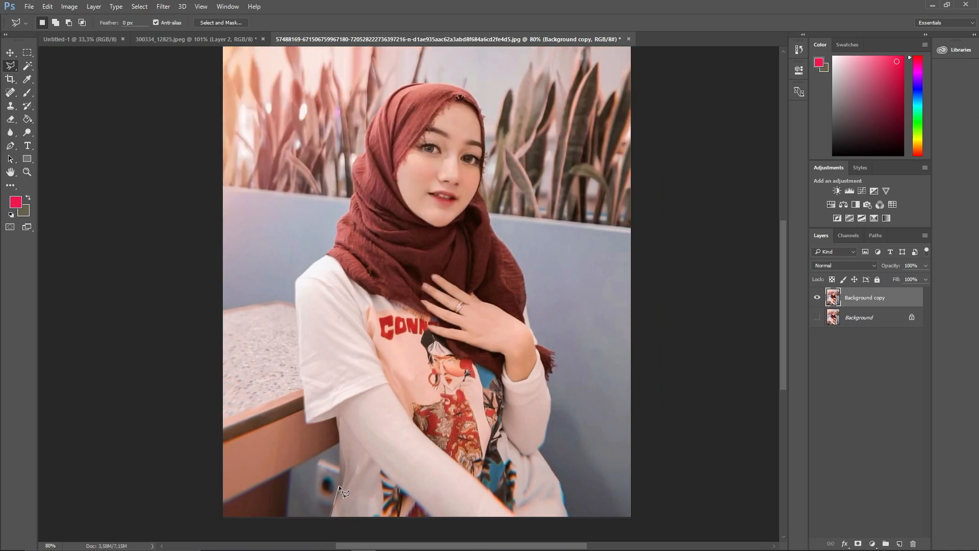
pyautogui.click(340, 455)
pyautogui.click(308, 421)
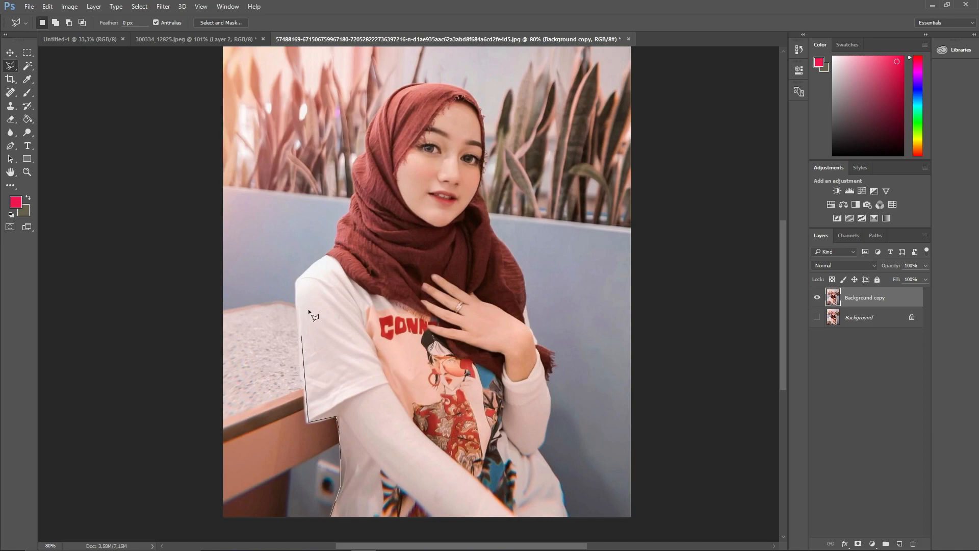
pyautogui.click(300, 362)
pyautogui.click(297, 278)
pyautogui.click(482, 201)
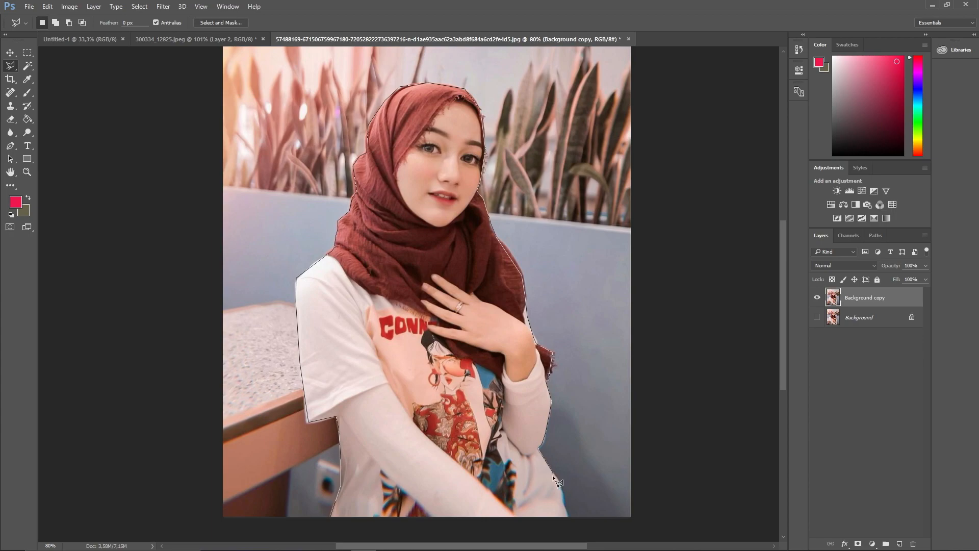
pyautogui.click(331, 518)
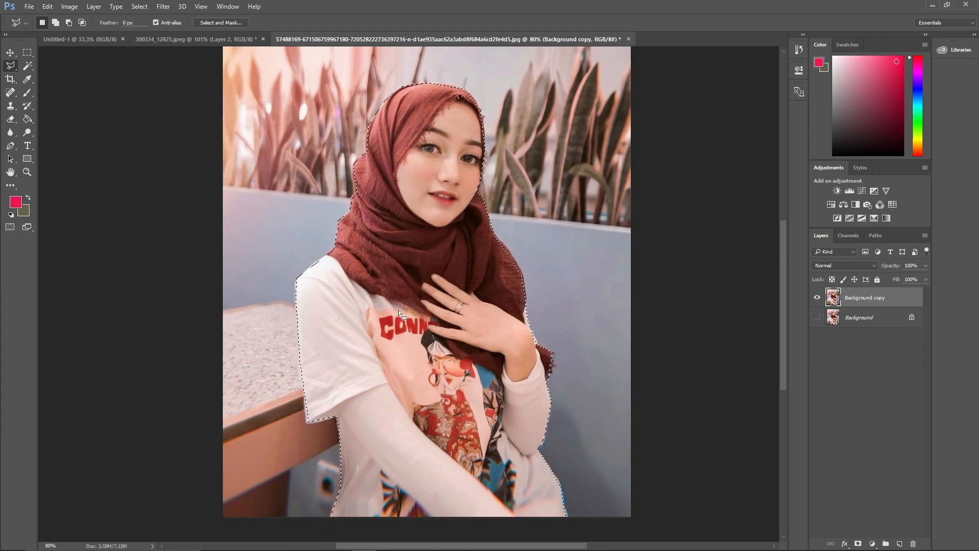
# - Copy the selected woman to a new layer and hide the Background copy layer to isolate the polygonal cut-out
pyautogui.rightClick(397, 287)
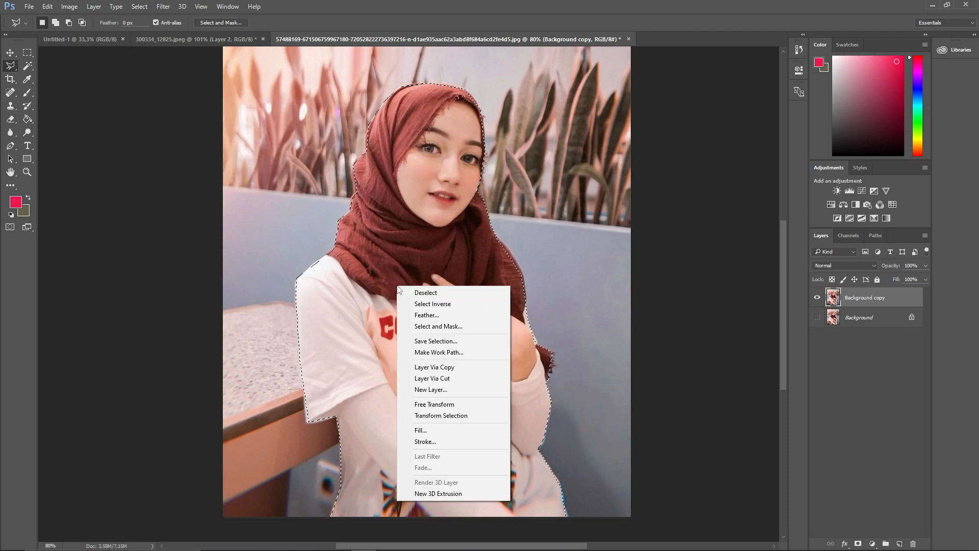
pyautogui.click(434, 367)
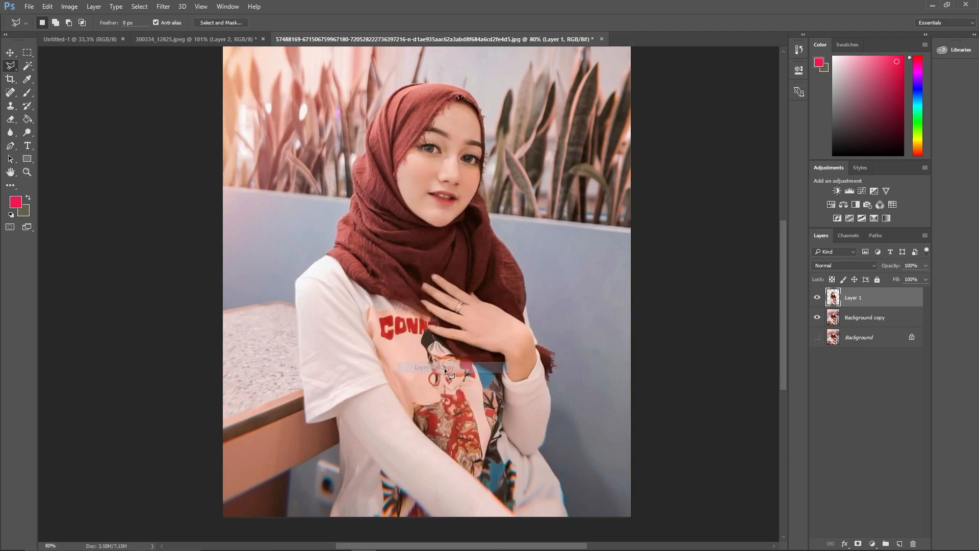
pyautogui.click(817, 317)
# - Examine the edges of the polygonal cut-out around the headscarf, face, shoulder and hand
pyautogui.scroll(-3, 467, 256)
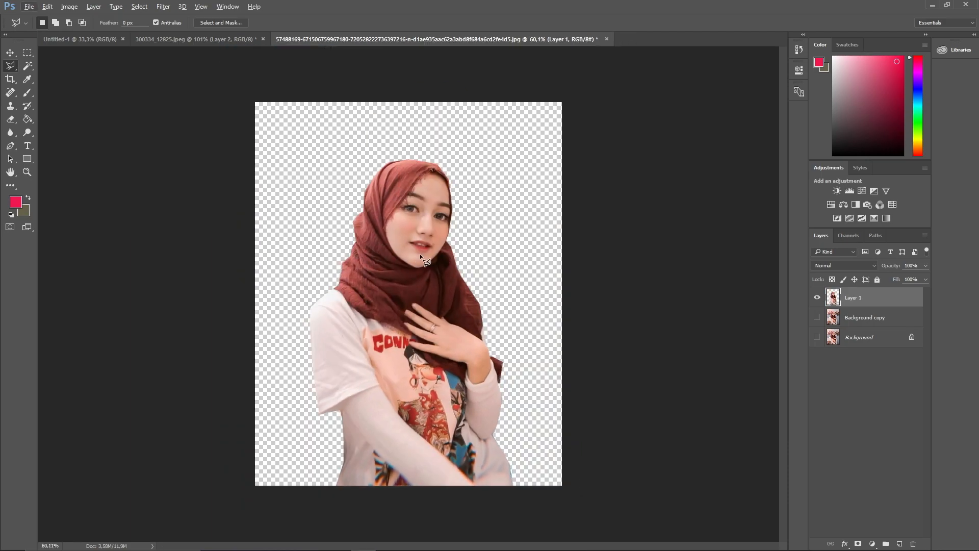
pyautogui.scroll(6, 349, 251)
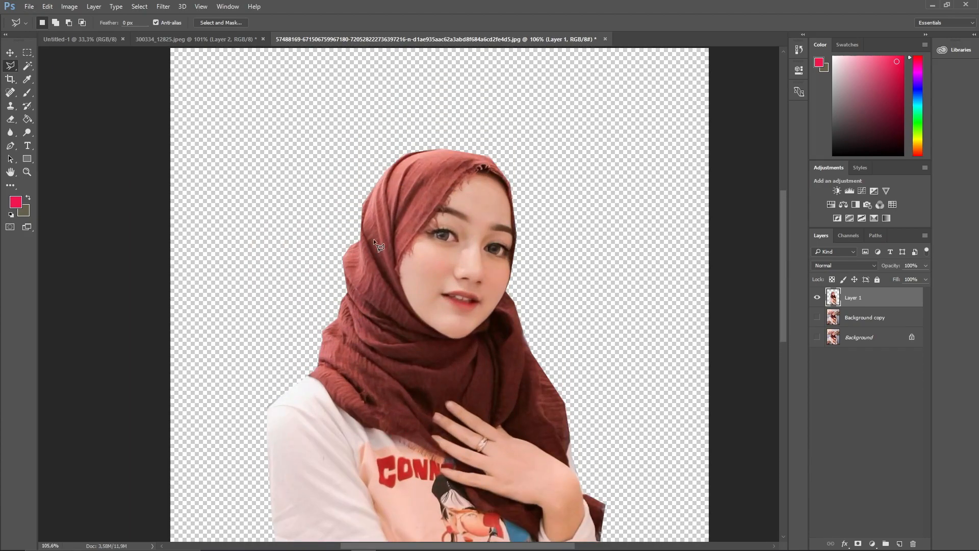
pyautogui.scroll(4, 363, 231)
pyautogui.scroll(-4, 359, 233)
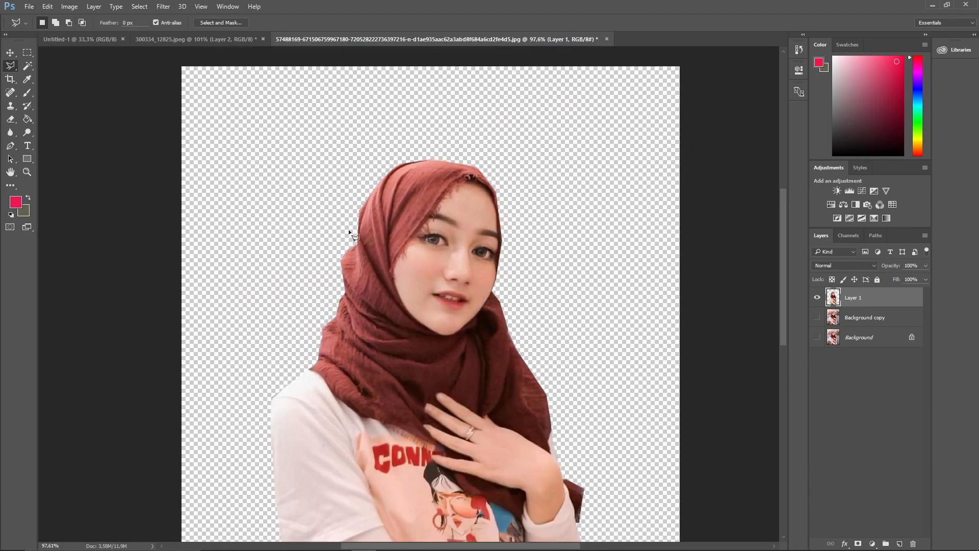
pyautogui.rightClick(8, 66)
pyautogui.click(7, 70)
pyautogui.scroll(-3, 405, 287)
pyautogui.scroll(3, 267, 303)
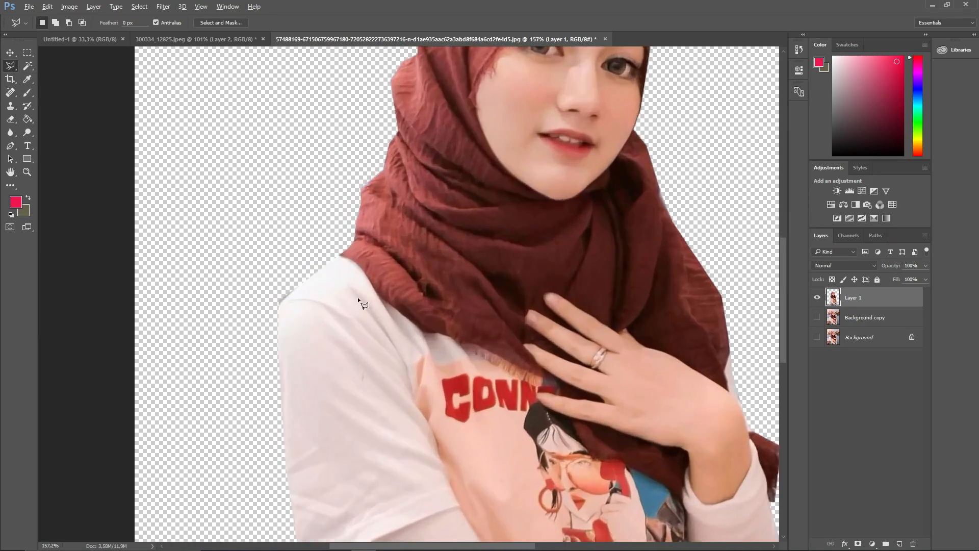
pyautogui.scroll(2, 369, 255)
pyautogui.scroll(2, 444, 231)
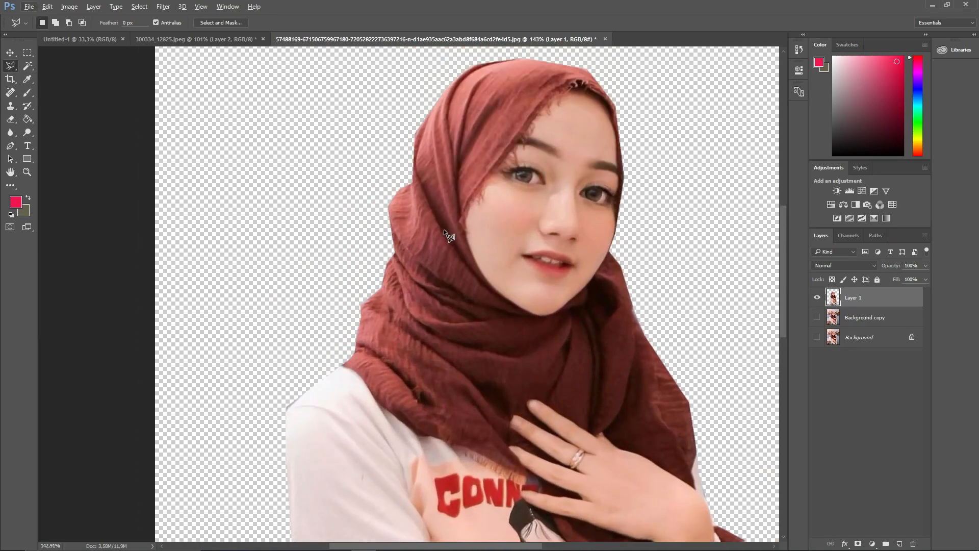
pyautogui.scroll(-2, 446, 232)
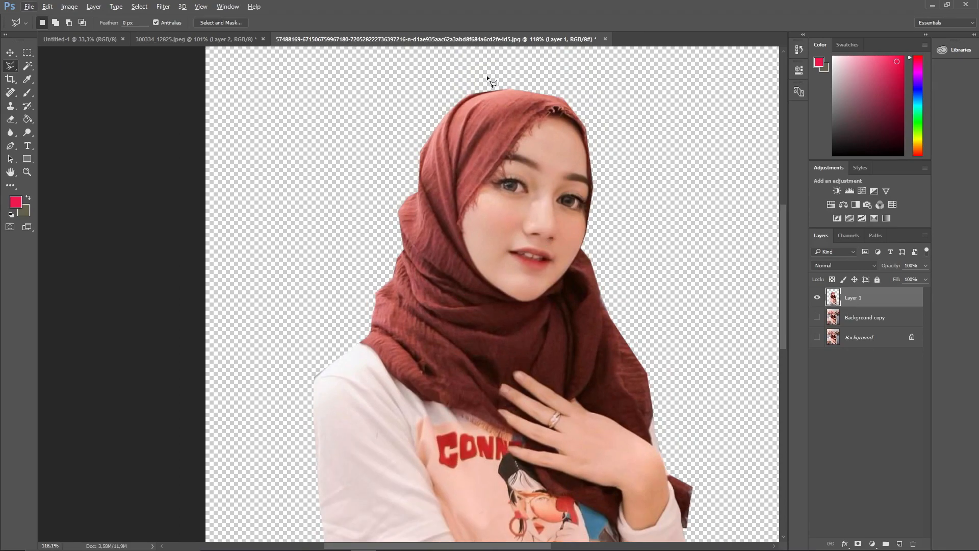
pyautogui.scroll(4, 564, 101)
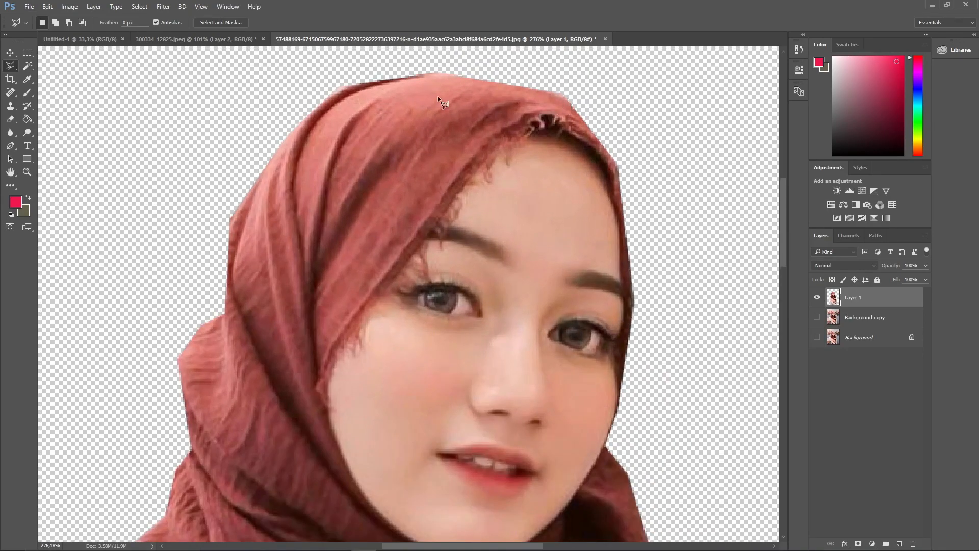
pyautogui.scroll(-2, 232, 295)
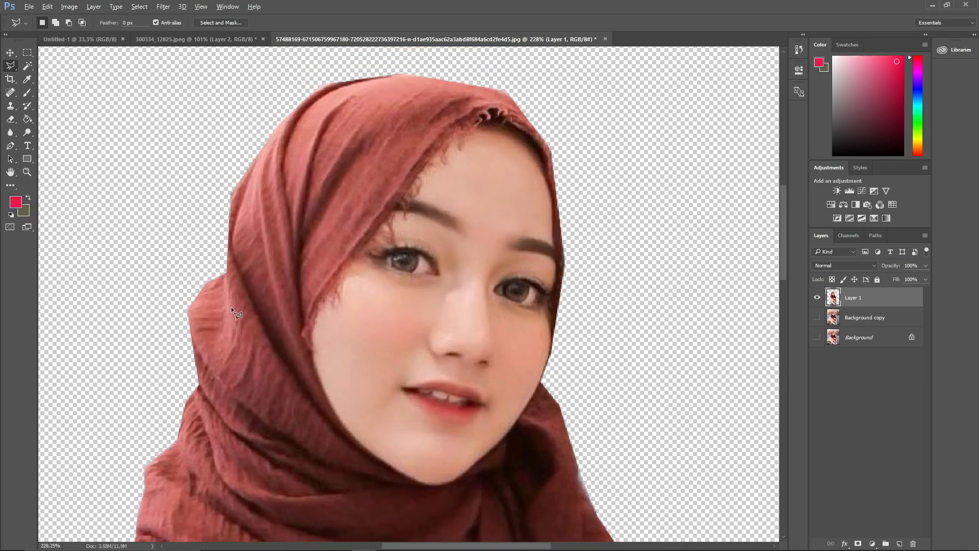
pyautogui.scroll(-1, 231, 307)
pyautogui.scroll(-5, 222, 338)
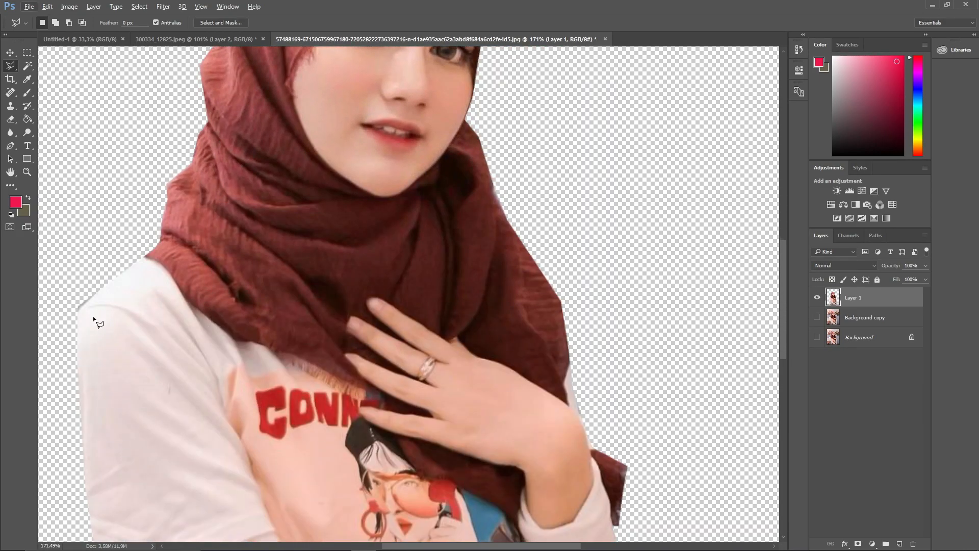
pyautogui.scroll(-2, 537, 347)
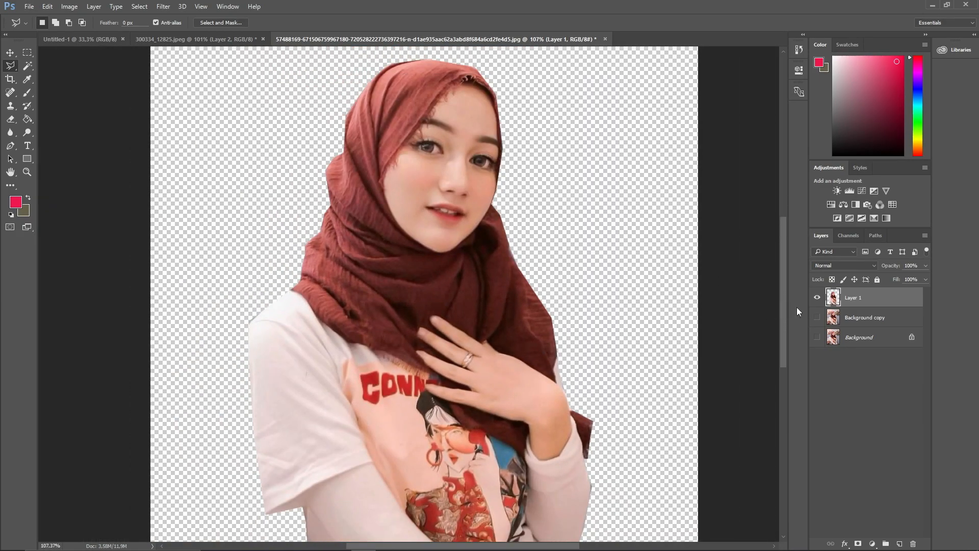
# - Show the Background copy layer again and keep Layer 1 visible above it
pyautogui.click(817, 297)
pyautogui.click(817, 318)
pyautogui.click(817, 297)
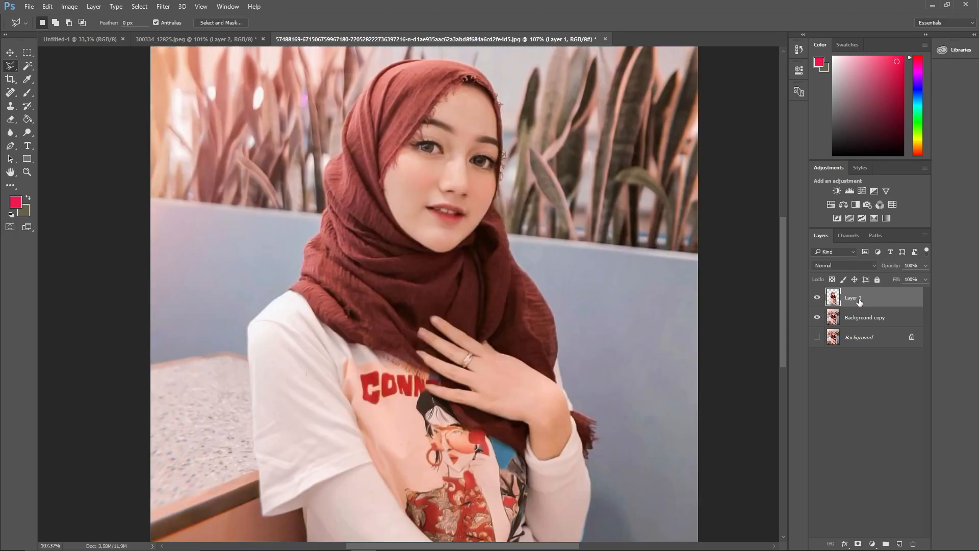
# - Delete the polygonal cut-out layer and trace the woman with the Magnetic Lasso tool, closing the outline along the shirt hem
pyautogui.press('Delete')
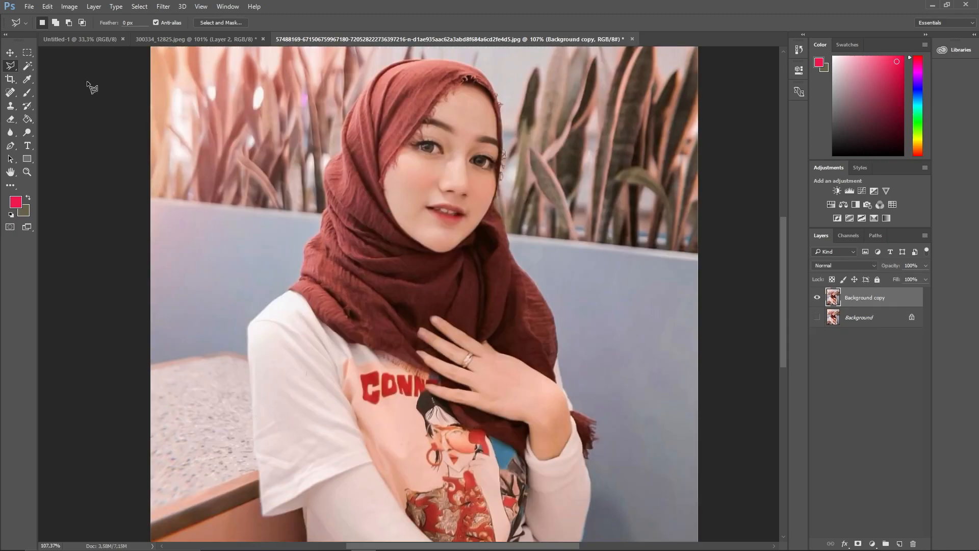
pyautogui.rightClick(11, 66)
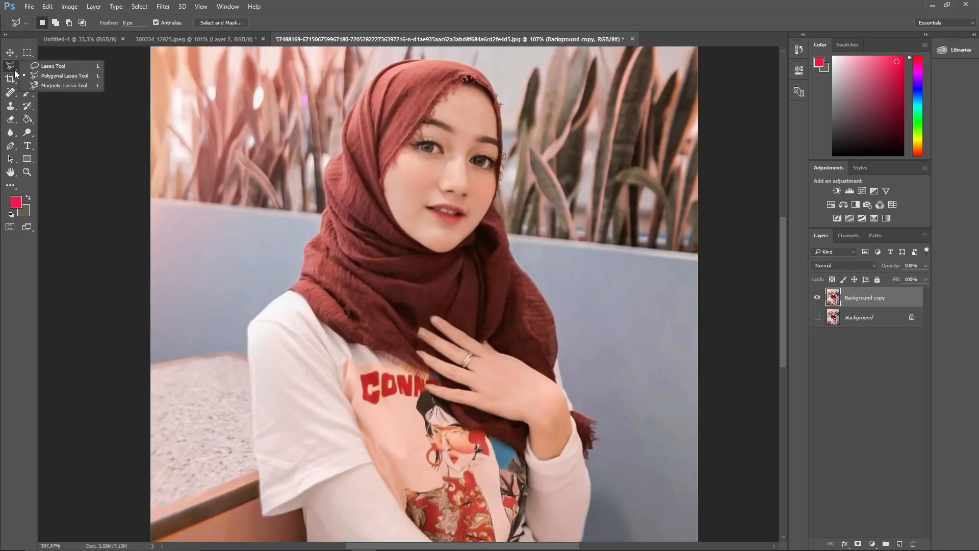
pyautogui.click(37, 85)
pyautogui.scroll(-2, 320, 334)
pyautogui.scroll(-3, 319, 338)
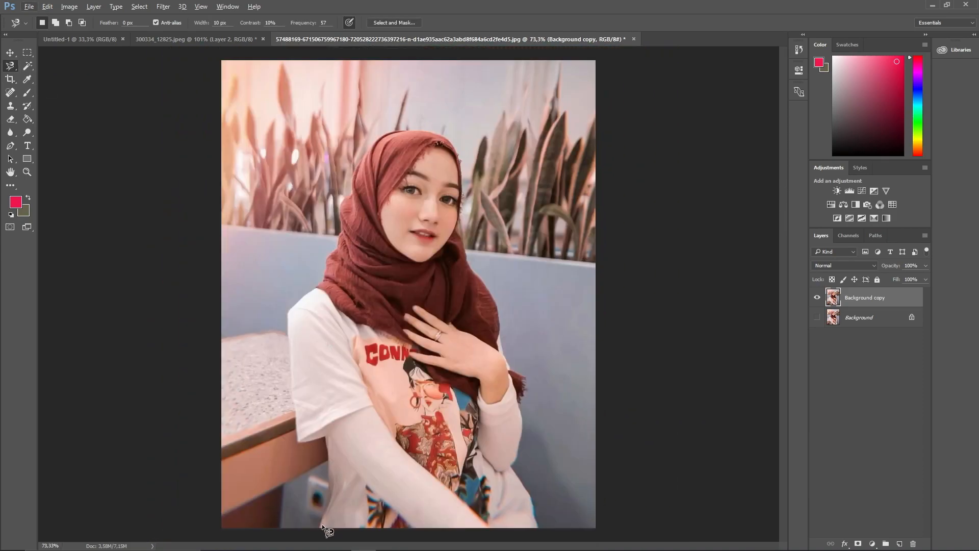
pyautogui.click(322, 525)
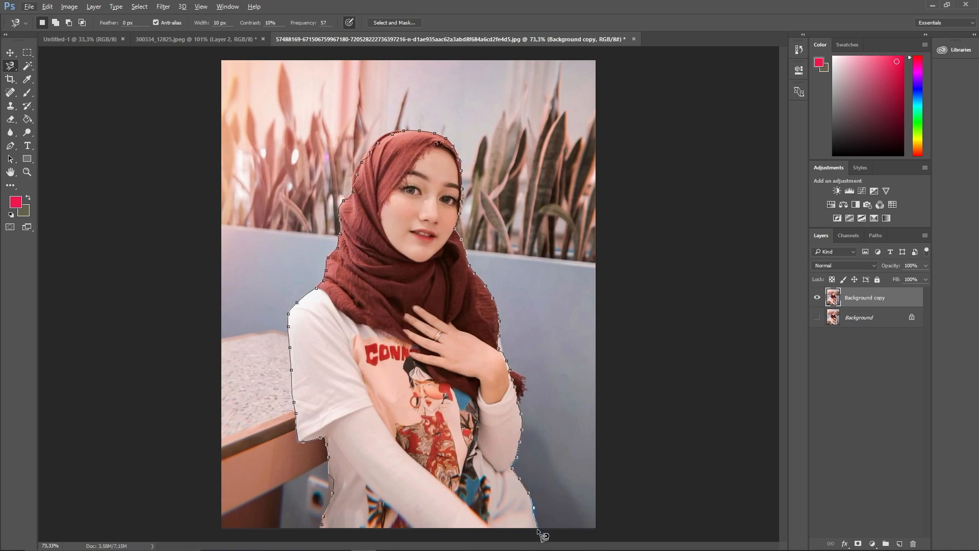
pyautogui.click(323, 526)
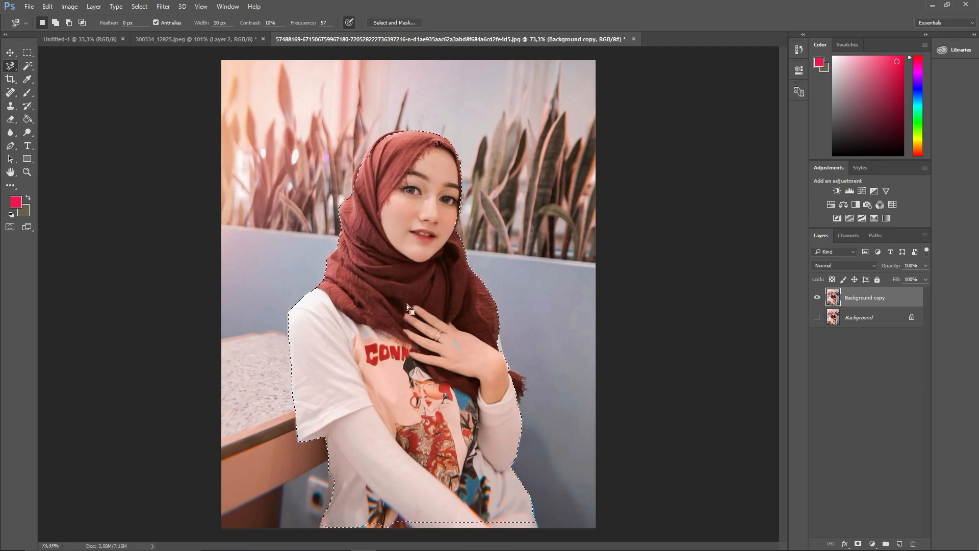
# - Copy the magnetic lasso selection to a new layer and hide the Background copy layer to isolate the cut-out
pyautogui.rightClick(399, 280)
pyautogui.click(450, 363)
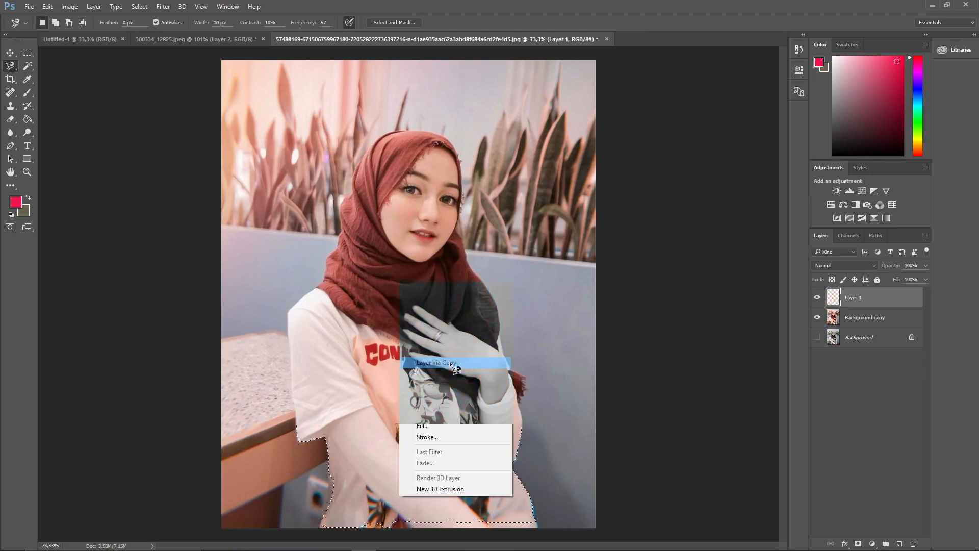
pyautogui.click(817, 317)
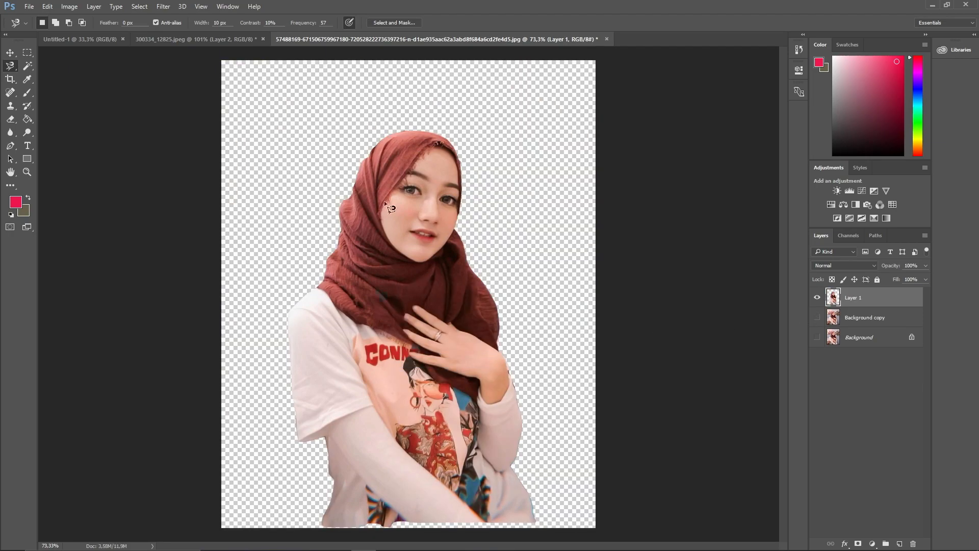
pyautogui.click(816, 318)
pyautogui.click(816, 318)
# - Try the Eraser tool on the cut-out's headscarf and face, undoing each stroke
pyautogui.click(10, 122)
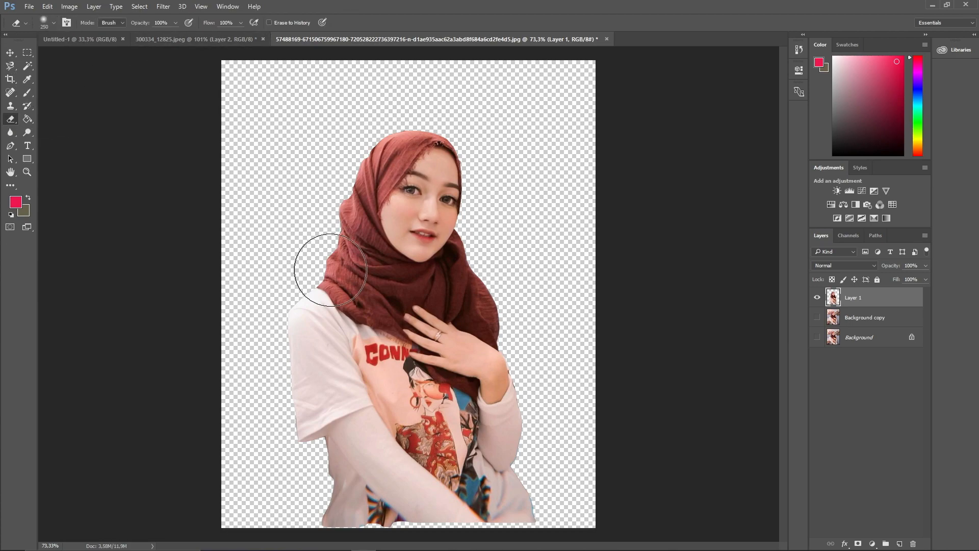
pyautogui.moveTo(380, 278); pyautogui.dragTo(327, 260)
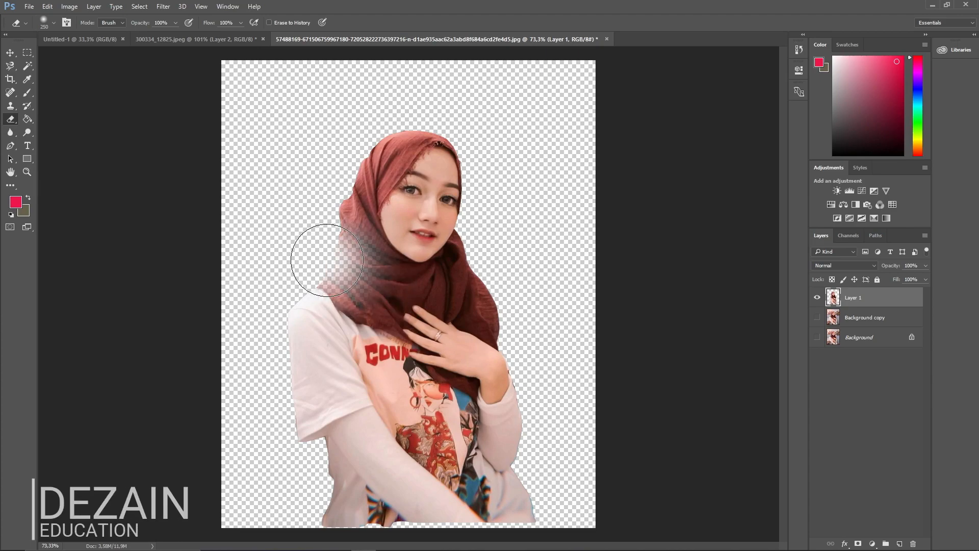
pyautogui.hotkey('ctrl', 'z')
pyautogui.click(350, 246)
pyautogui.hotkey('ctrl', 'z')
pyautogui.click(420, 205)
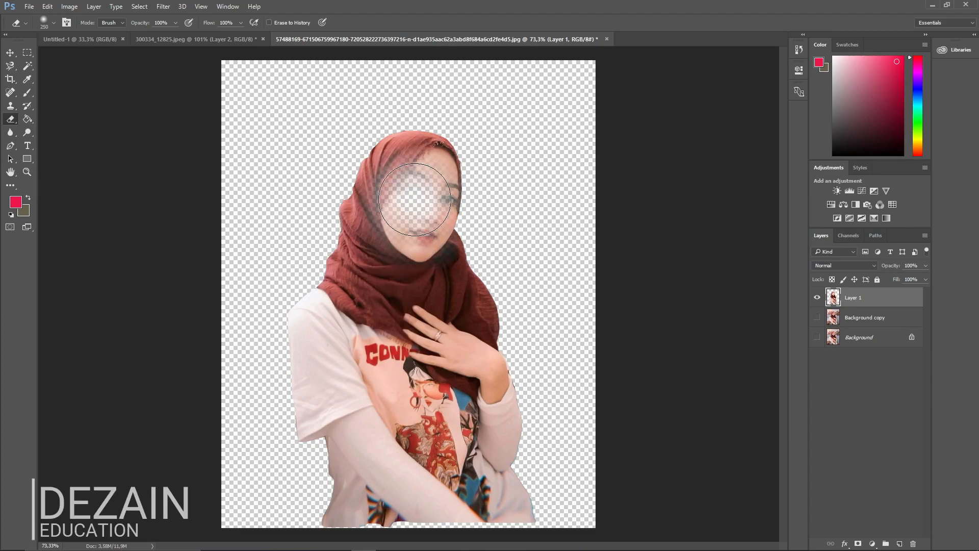
pyautogui.hotkey('ctrl', 'z')
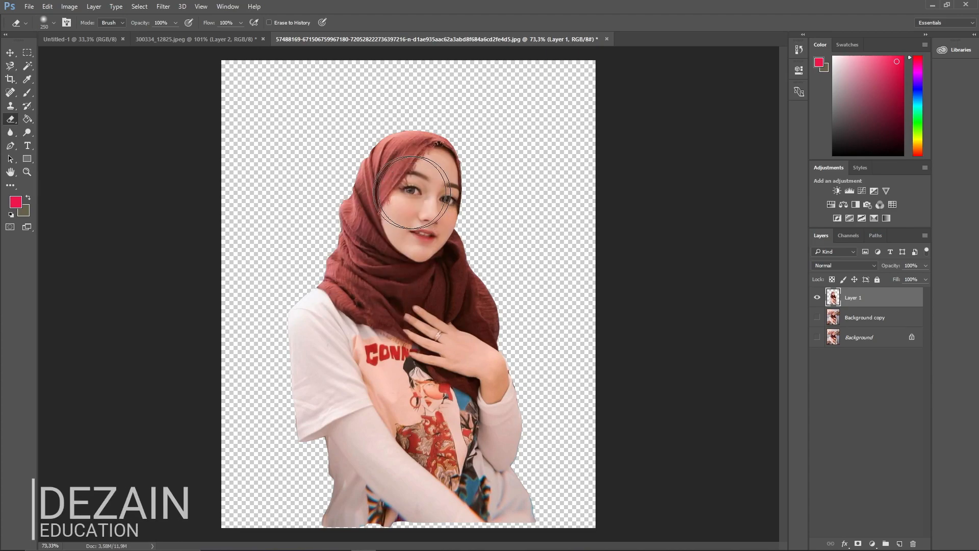
# - Restore the missing strip along the cut-out's lower edge using the Eraser with Erase to History enabled
pyautogui.click(269, 23)
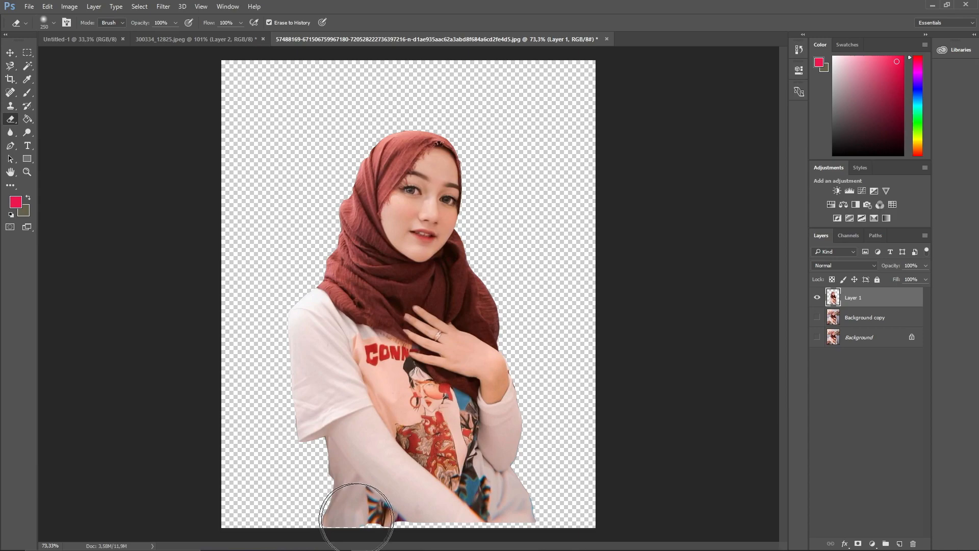
pyautogui.moveTo(364, 516)
pyautogui.mouseDown()
pyautogui.moveTo(327, 535)
pyautogui.moveTo(371, 514)
pyautogui.moveTo(416, 526)
pyautogui.moveTo(438, 515)
pyautogui.moveTo(430, 528)
pyautogui.moveTo(491, 521)
pyautogui.moveTo(459, 528)
pyautogui.moveTo(494, 538)
pyautogui.moveTo(453, 516)
pyautogui.moveTo(445, 498)
pyautogui.mouseUp()
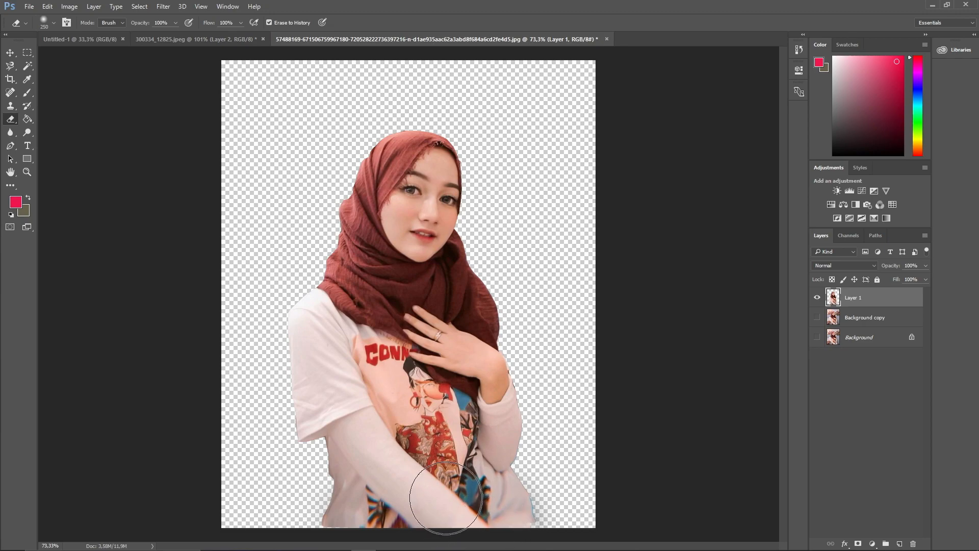
pyautogui.click(10, 52)
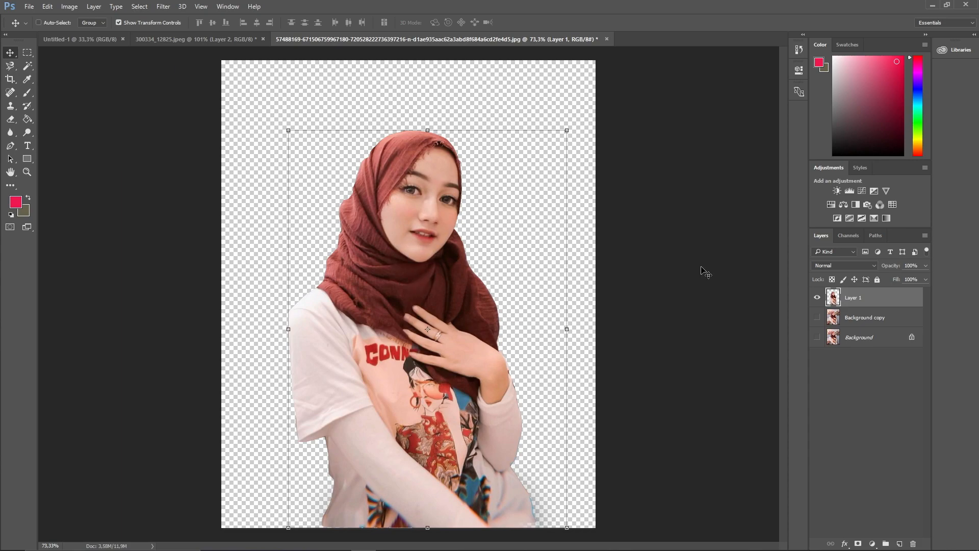
# - Show the Background copy layer again and delete the magnetic lasso cut-out on Layer 1
pyautogui.click(818, 317)
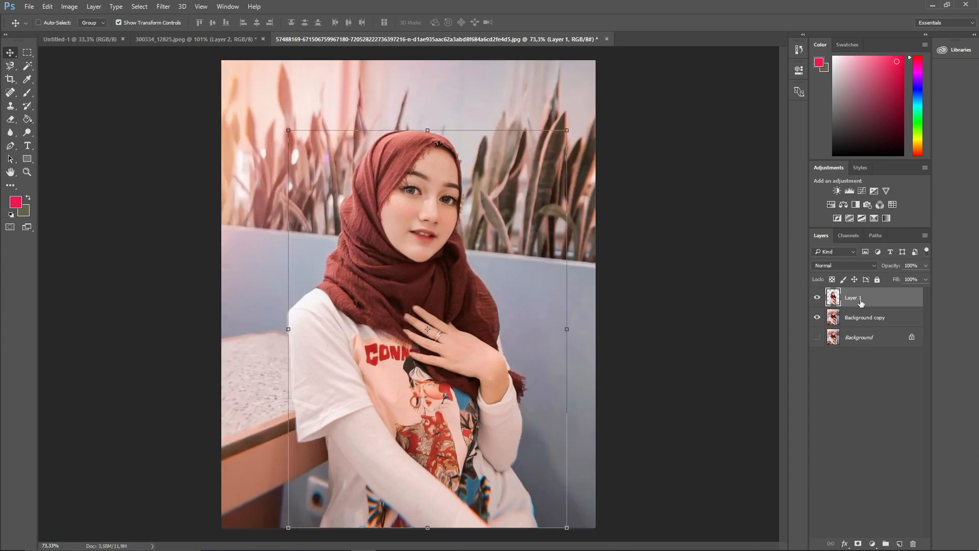
pyautogui.press('Delete')
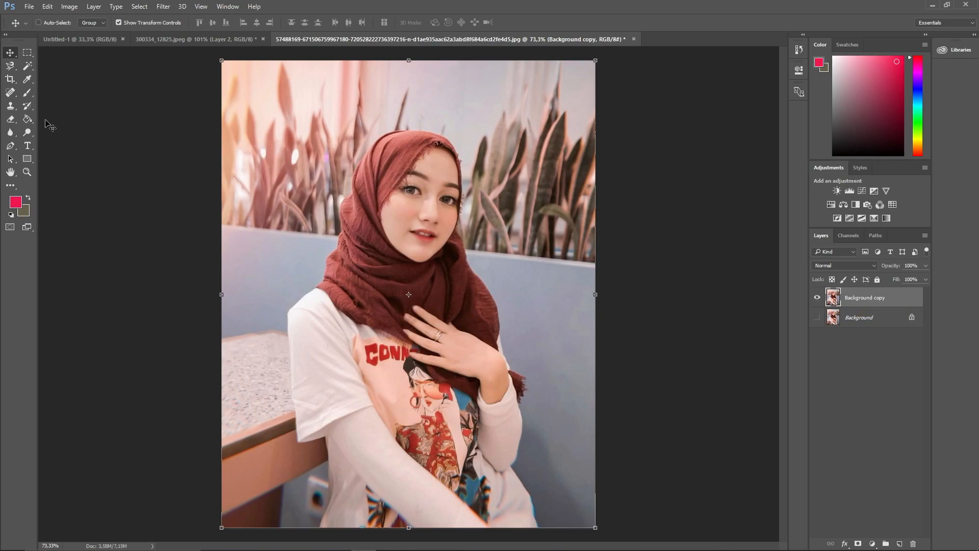
# - Start a Pen tool path at the shirt hem beside the wall socket and trace up to the short sleeve's outer corner
pyautogui.click(11, 145)
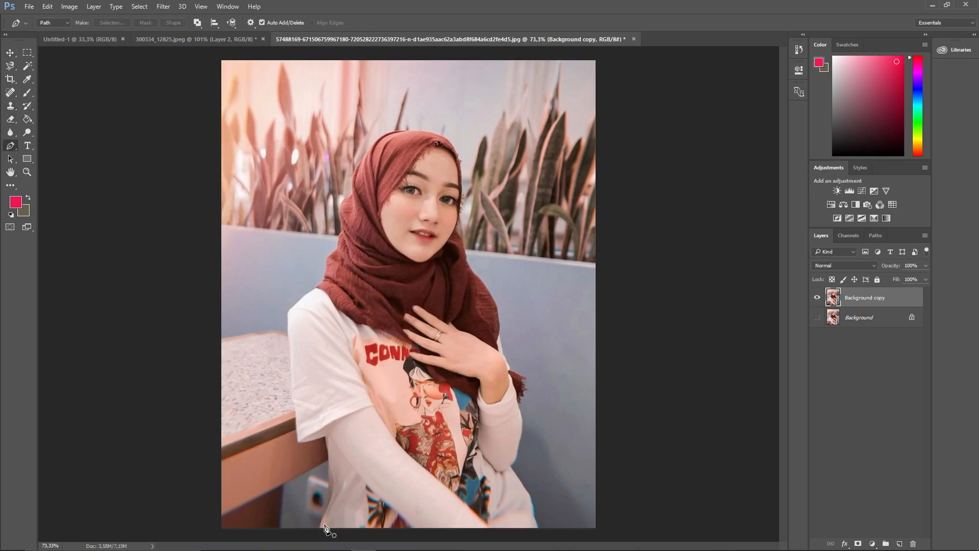
pyautogui.scroll(2, 327, 513)
pyautogui.scroll(3, 327, 513)
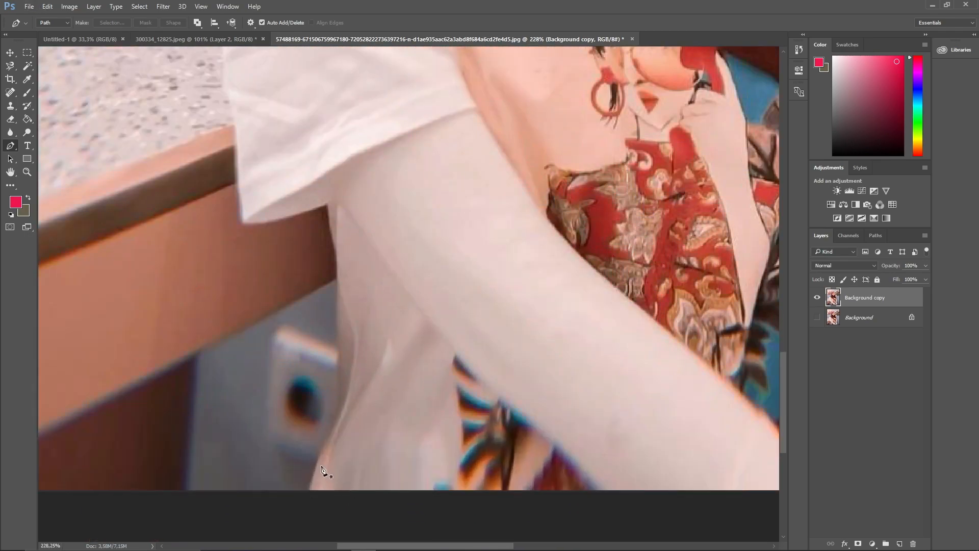
pyautogui.click(313, 488)
pyautogui.moveTo(329, 430); pyautogui.dragTo(336, 418)
pyautogui.scroll(1, 336, 417)
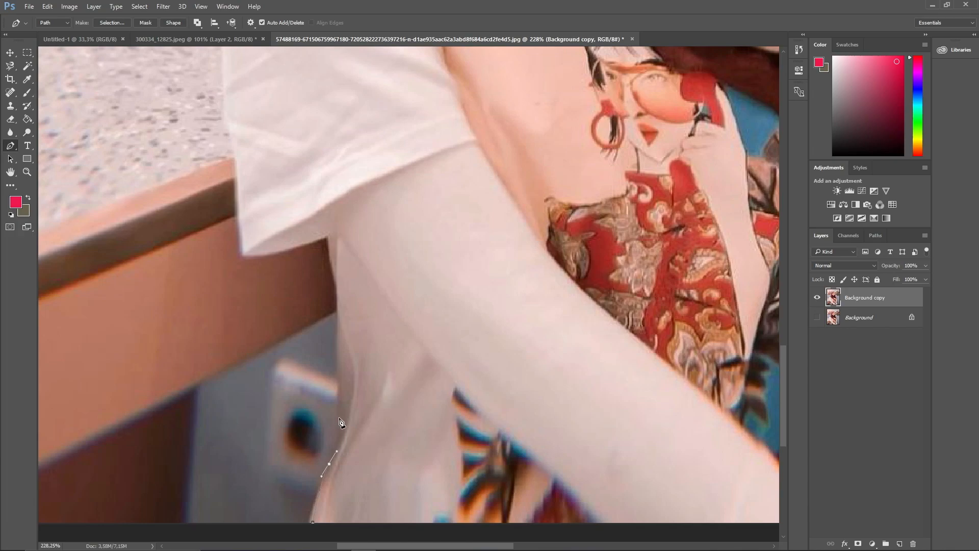
pyautogui.click(341, 391)
pyautogui.scroll(3, 341, 366)
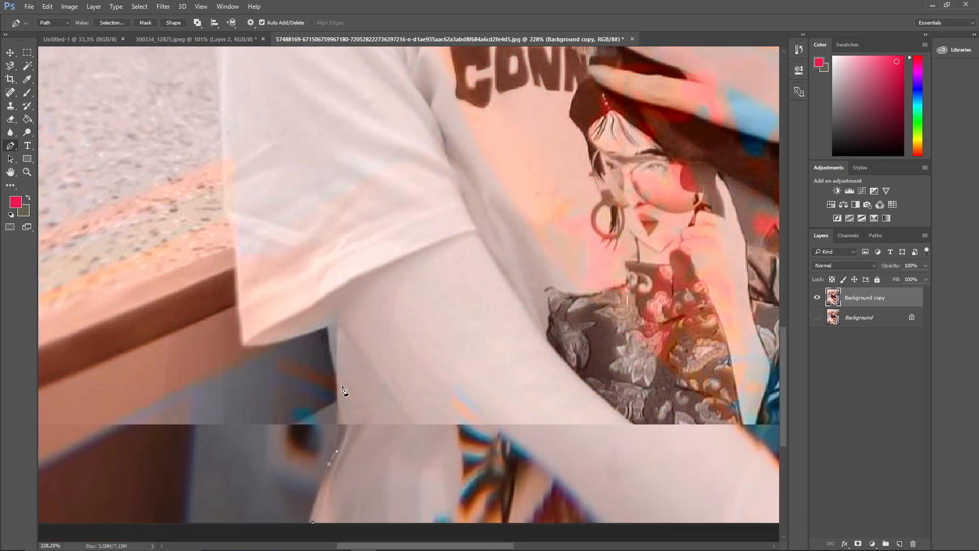
pyautogui.moveTo(336, 382); pyautogui.dragTo(336, 370)
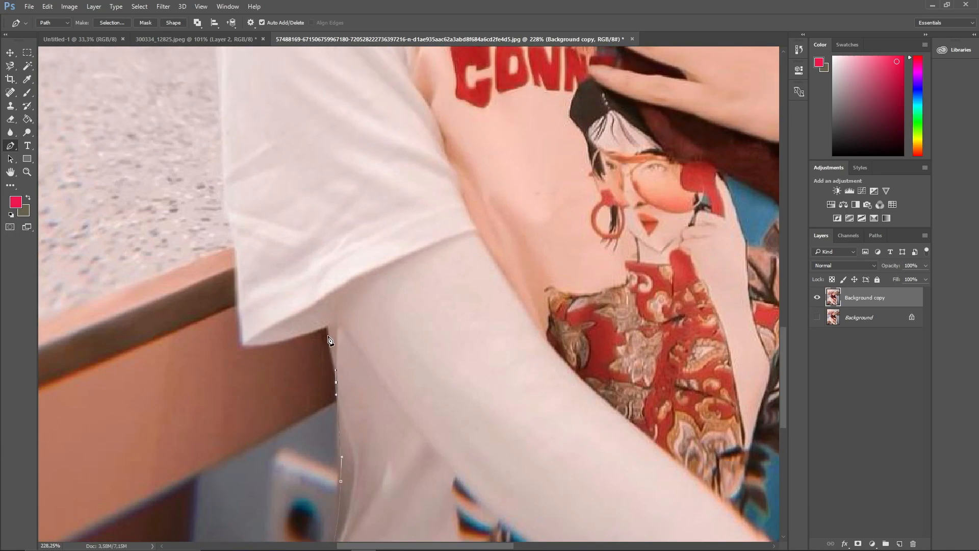
pyautogui.click(327, 335)
pyautogui.click(243, 343)
# - Continue the pen path up the short sleeve and over the shoulder to the headscarf's lower edge
pyautogui.scroll(5, 247, 338)
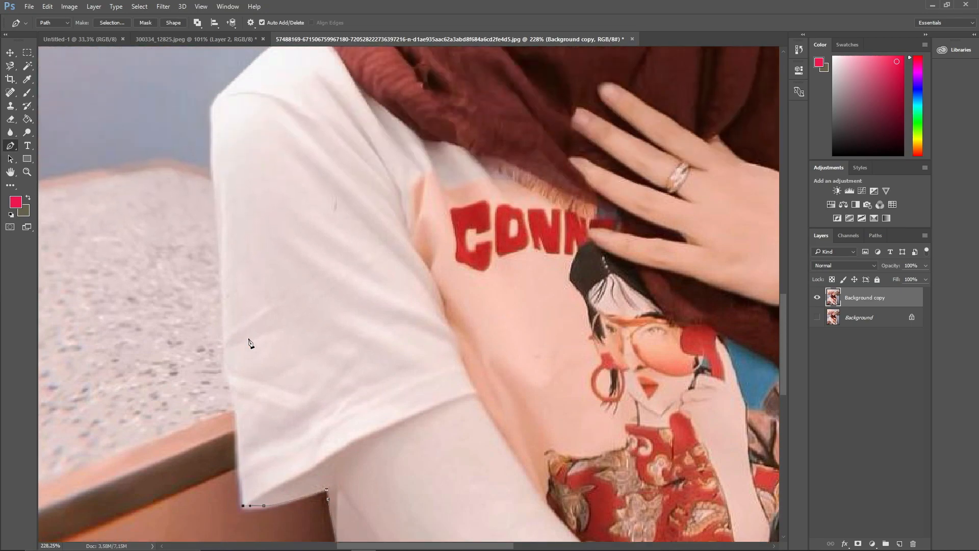
pyautogui.moveTo(221, 237); pyautogui.dragTo(218, 191)
pyautogui.scroll(4, 219, 202)
pyautogui.click(214, 236)
pyautogui.click(260, 187)
pyautogui.scroll(3, 263, 192)
pyautogui.click(311, 243)
pyautogui.click(322, 234)
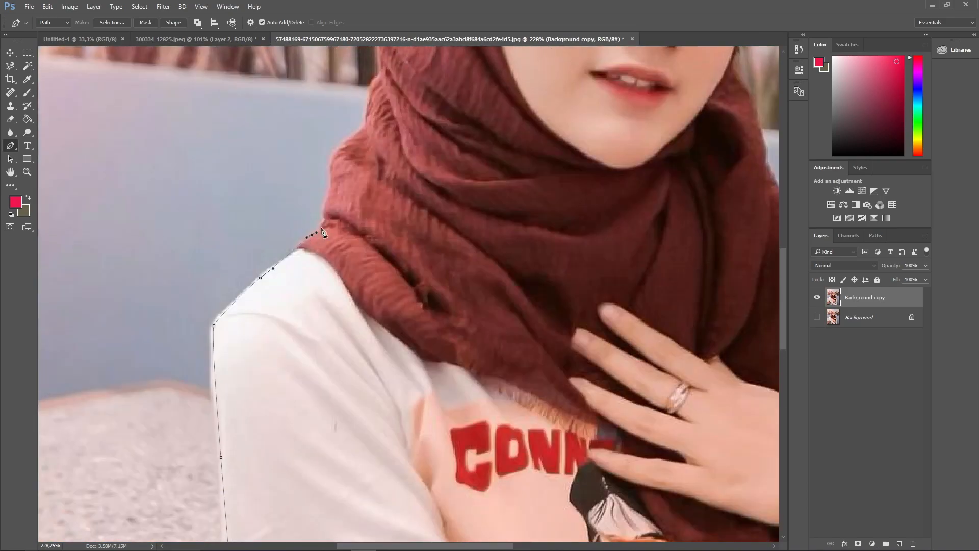
# - Trace the pen path up the headscarf's outer edge from the shoulder towards the crown
pyautogui.moveTo(330, 182); pyautogui.dragTo(330, 175)
pyautogui.scroll(2, 331, 183)
pyautogui.click(347, 211)
pyautogui.click(366, 197)
pyautogui.scroll(2, 367, 198)
pyautogui.click(377, 198)
pyautogui.scroll(3, 381, 196)
pyautogui.scroll(3, 413, 199)
pyautogui.moveTo(376, 232)
pyautogui.mouseDown()
pyautogui.moveTo(377, 219)
pyautogui.moveTo(424, 206)
pyautogui.mouseUp()
# - Continue the pen path over the top of the headscarf and down to the forehead side
pyautogui.scroll(2, 424, 206)
pyautogui.click(463, 213)
pyautogui.click(499, 171)
pyautogui.moveTo(556, 152); pyautogui.dragTo(632, 153)
pyautogui.moveTo(492, 546); pyautogui.dragTo(530, 546)
pyautogui.moveTo(543, 173); pyautogui.dragTo(555, 183)
pyautogui.click(585, 232)
# - Extend the pen path down beside the eye and cheek and along the headscarf's drape over the far shoulder
pyautogui.scroll(-3, 587, 233)
pyautogui.moveTo(596, 225); pyautogui.dragTo(594, 233)
pyautogui.scroll(-3, 591, 224)
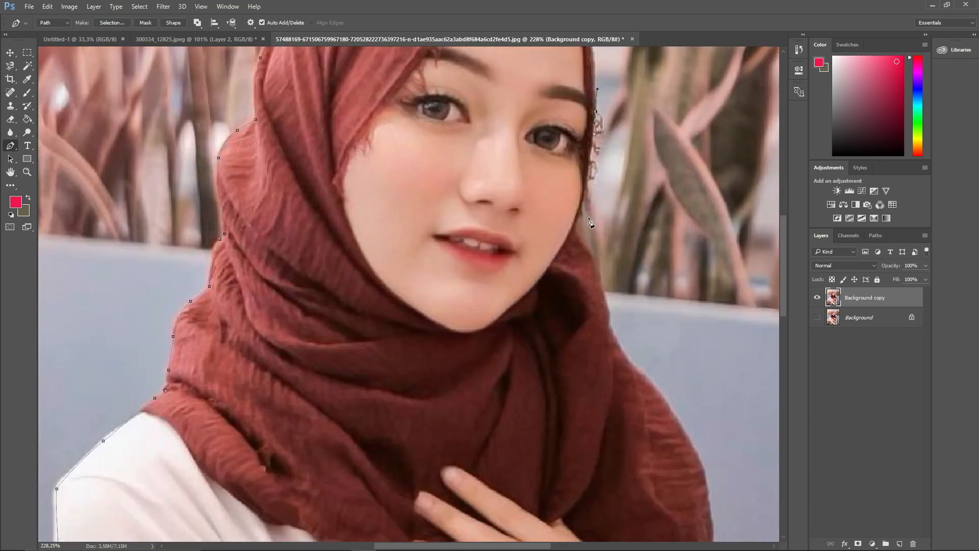
pyautogui.moveTo(588, 169); pyautogui.dragTo(585, 179)
pyautogui.moveTo(580, 208); pyautogui.dragTo(580, 213)
pyautogui.moveTo(592, 254); pyautogui.dragTo(598, 264)
pyautogui.scroll(-3, 598, 255)
pyautogui.moveTo(611, 225); pyautogui.dragTo(614, 236)
pyautogui.scroll(-4, 617, 229)
pyautogui.moveTo(690, 211)
pyautogui.mouseDown()
pyautogui.moveTo(704, 240)
pyautogui.moveTo(713, 230)
pyautogui.mouseUp()
# - Trace the pen path along the shirt edge beside the raised hand and around the headscarf's fringe
pyautogui.scroll(-3, 706, 227)
pyautogui.moveTo(529, 546); pyautogui.dragTo(574, 547)
pyautogui.scroll(-1, 533, 225)
pyautogui.moveTo(536, 248); pyautogui.dragTo(541, 261)
pyautogui.click(552, 288)
pyautogui.click(560, 310)
pyautogui.click(593, 324)
pyautogui.click(610, 335)
pyautogui.click(598, 340)
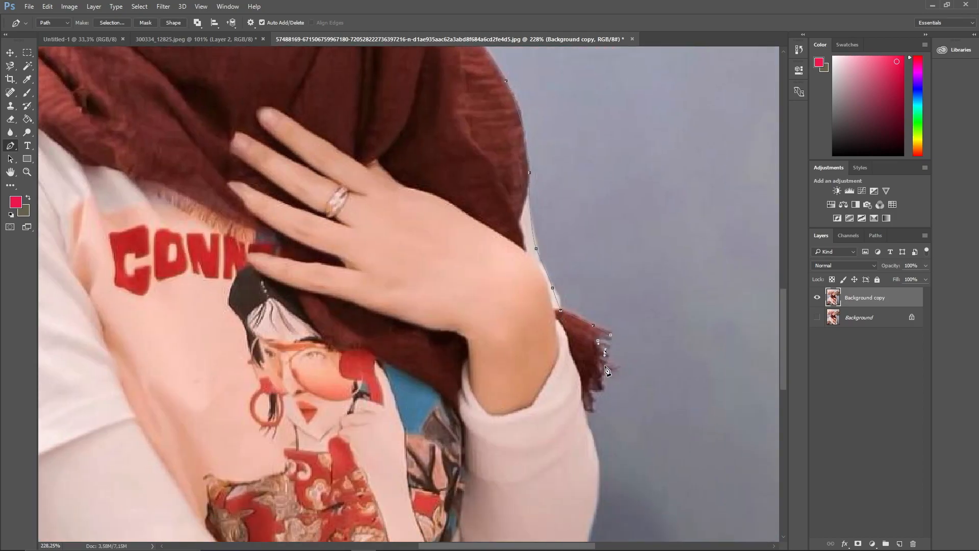
pyautogui.click(585, 409)
# - Continue the pen path down the outer edge of the bent arm's sleeve to the elbow
pyautogui.scroll(-5, 586, 403)
pyautogui.moveTo(596, 296); pyautogui.dragTo(599, 315)
pyautogui.moveTo(594, 349); pyautogui.dragTo(589, 373)
pyautogui.scroll(-3, 586, 371)
pyautogui.click(580, 319)
pyautogui.click(559, 342)
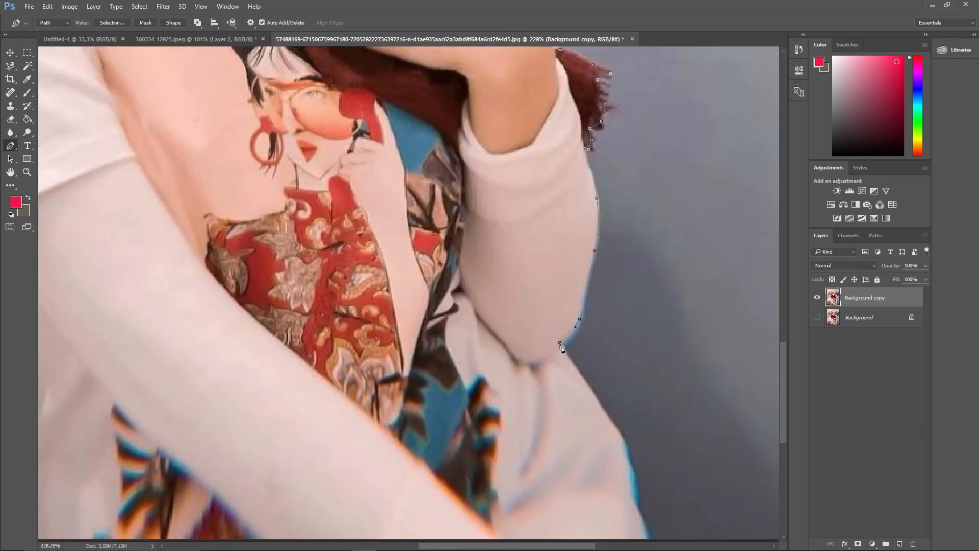
# - Trace the pen path from the elbow down the shirt's side to the hem and close it at the starting point
pyautogui.click(563, 350)
pyautogui.moveTo(619, 335); pyautogui.dragTo(619, 337)
pyautogui.click(628, 362)
pyautogui.click(634, 395)
pyautogui.click(642, 427)
pyautogui.click(647, 442)
pyautogui.scroll(-6, 648, 444)
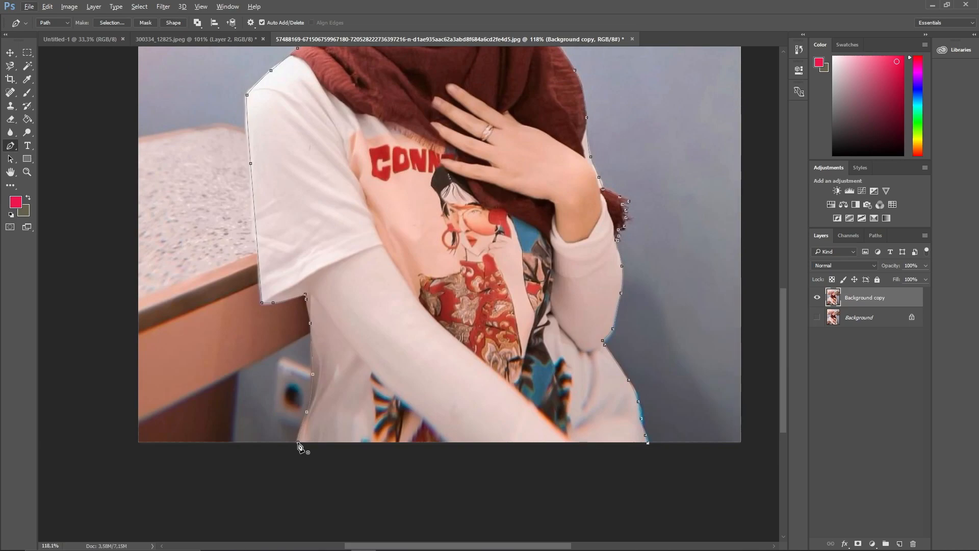
pyautogui.scroll(5, 408, 388)
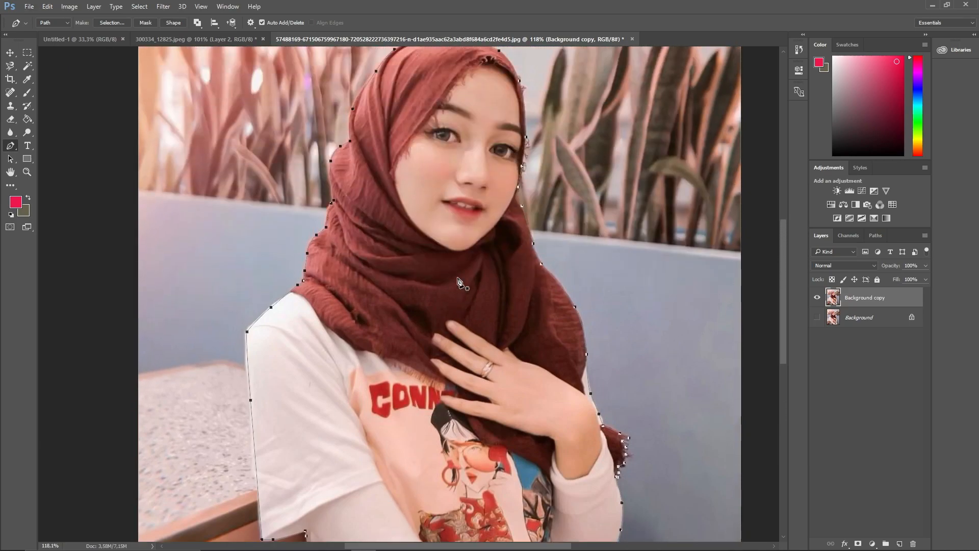
# - Convert the closed pen path into a new anti-aliased selection with a feather radius of 0
pyautogui.scroll(-1, 477, 272)
pyautogui.rightClick(448, 207)
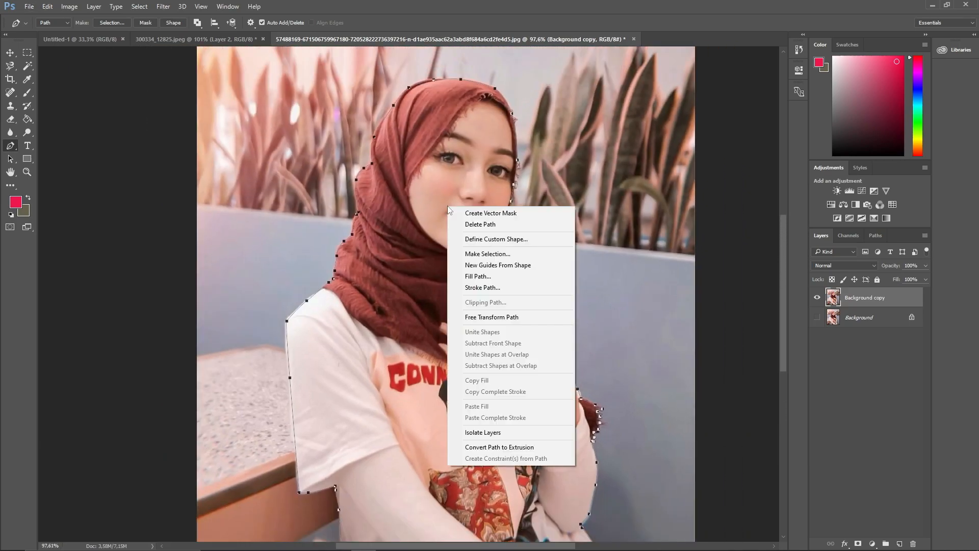
pyautogui.click(492, 255)
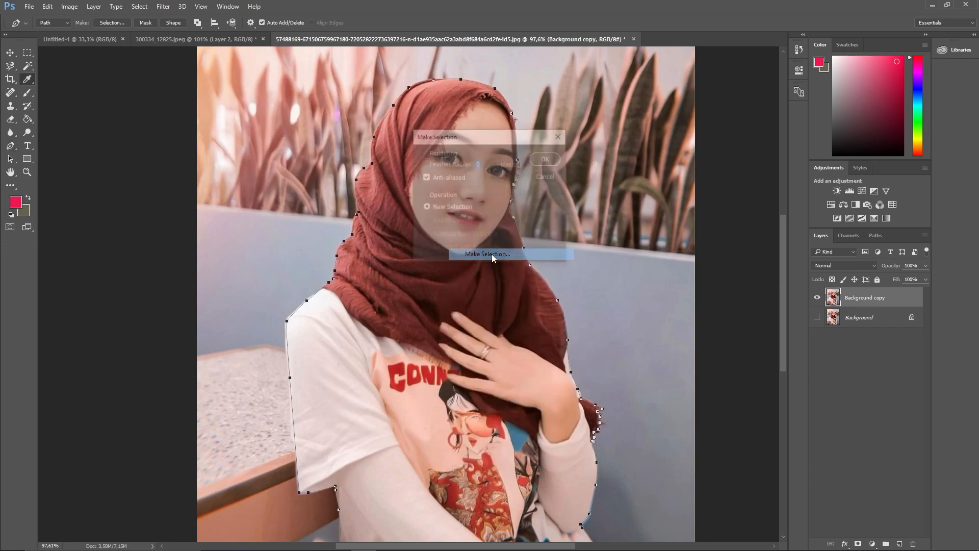
pyautogui.click(549, 159)
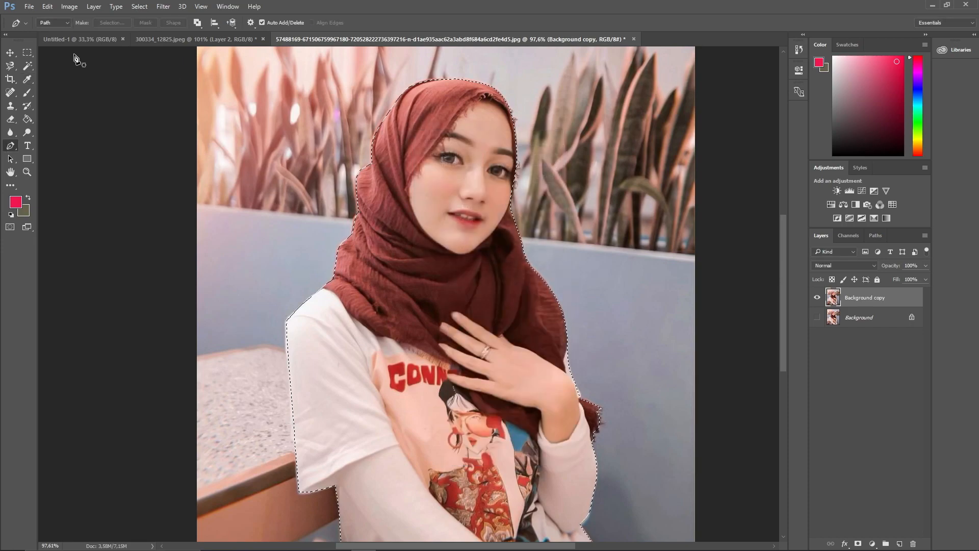
# - Copy the pen path selection to a new layer and hide the Background copy layer to isolate the woman
pyautogui.click(10, 69)
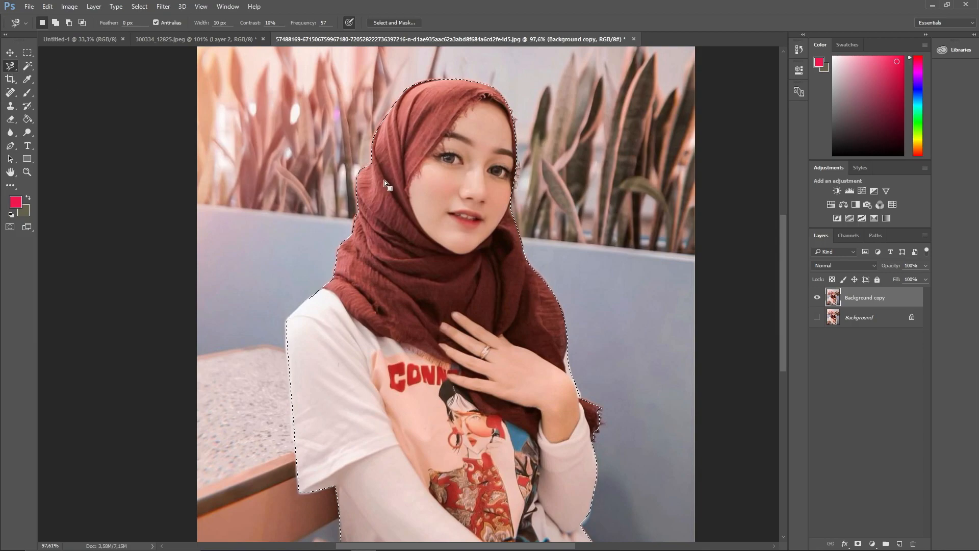
pyautogui.rightClick(431, 199)
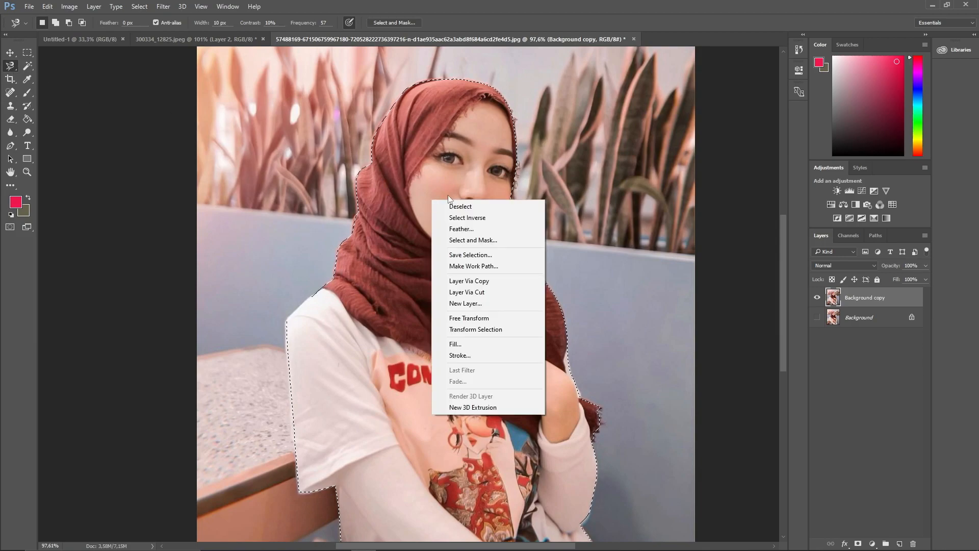
pyautogui.click(469, 281)
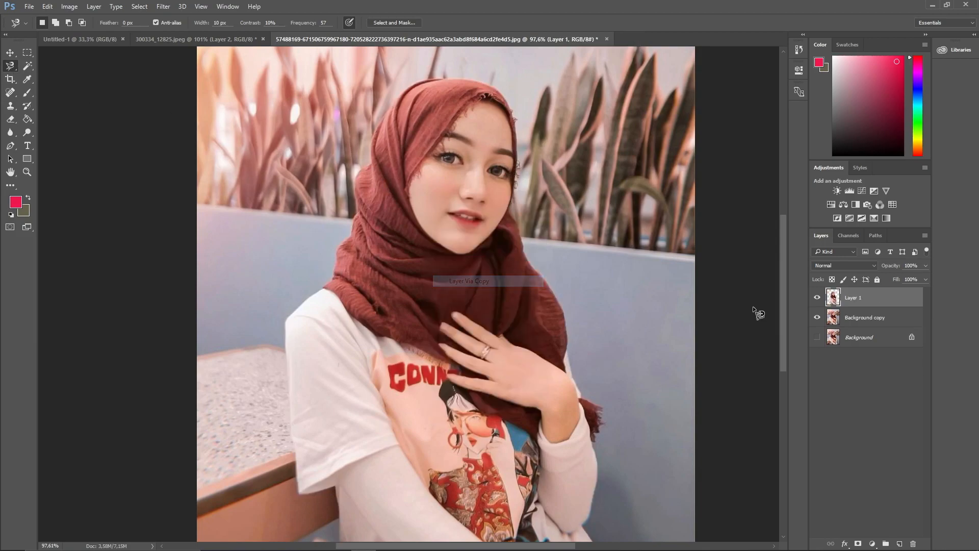
pyautogui.click(818, 318)
pyautogui.scroll(-3, 464, 211)
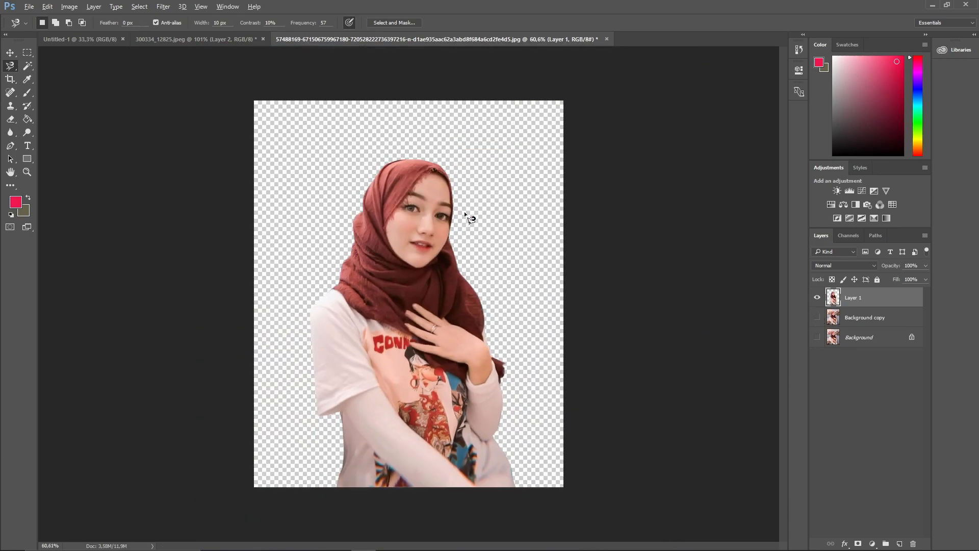
# - Move the cut-out woman on Layer 1 slightly to the left on the transparent canvas
pyautogui.scroll(1, 432, 276)
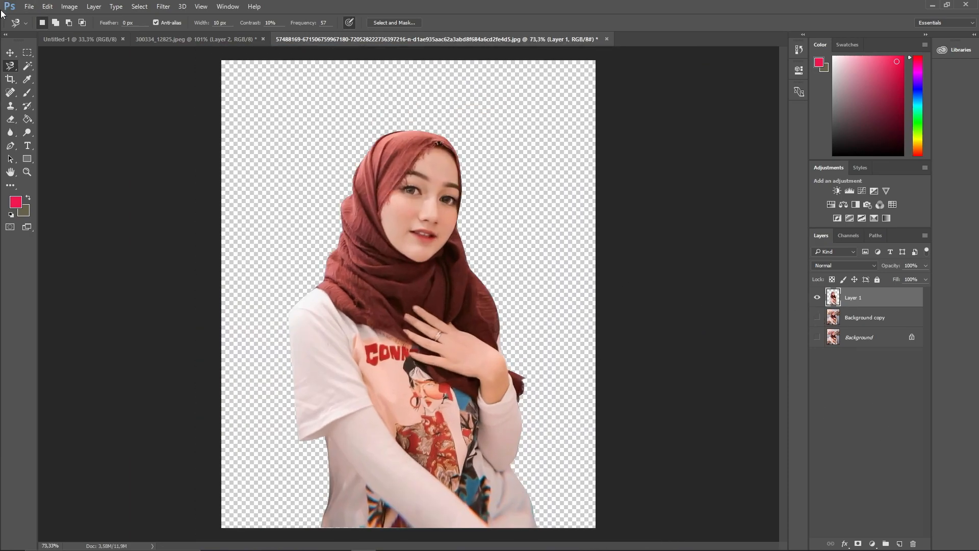
pyautogui.press('v')
pyautogui.moveTo(422, 232)
pyautogui.mouseDown()
pyautogui.moveTo(414, 189)
pyautogui.moveTo(412, 232)
pyautogui.mouseUp()
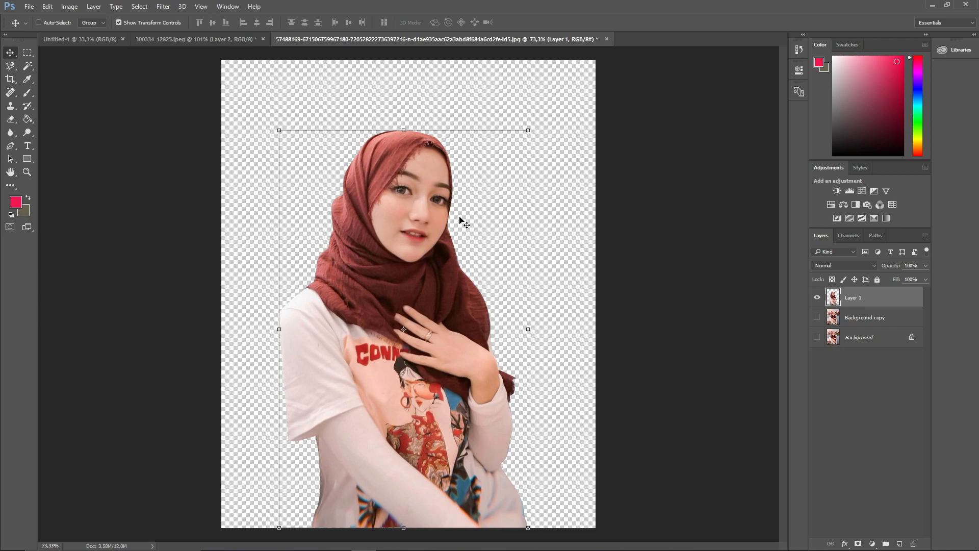
pyautogui.moveTo(408, 222)
pyautogui.mouseDown()
pyautogui.moveTo(408, 207)
pyautogui.moveTo(407, 223)
pyautogui.mouseUp()
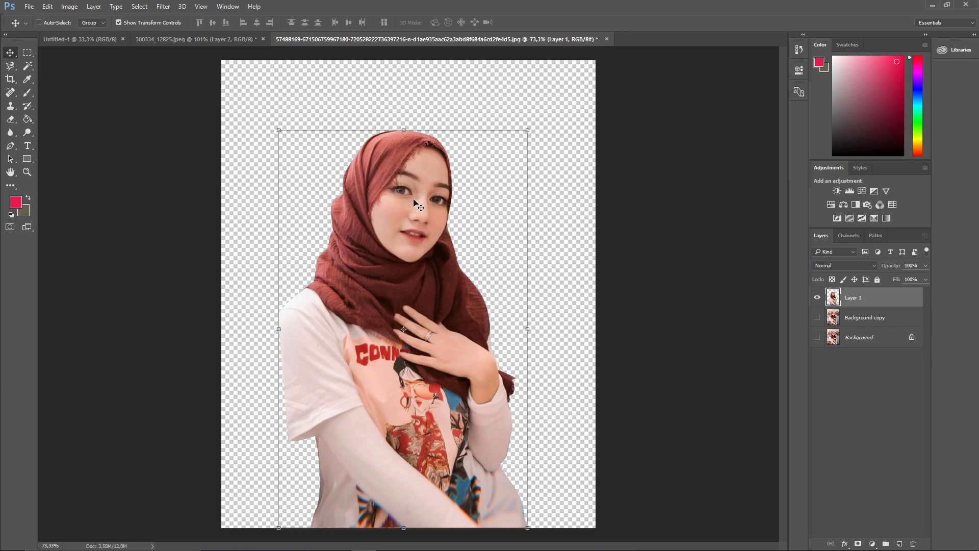
# - Start saving the document under a new name, entering "belajar ps" as the file name and choosing the JPEG format
pyautogui.click(29, 7)
pyautogui.click(69, 121)
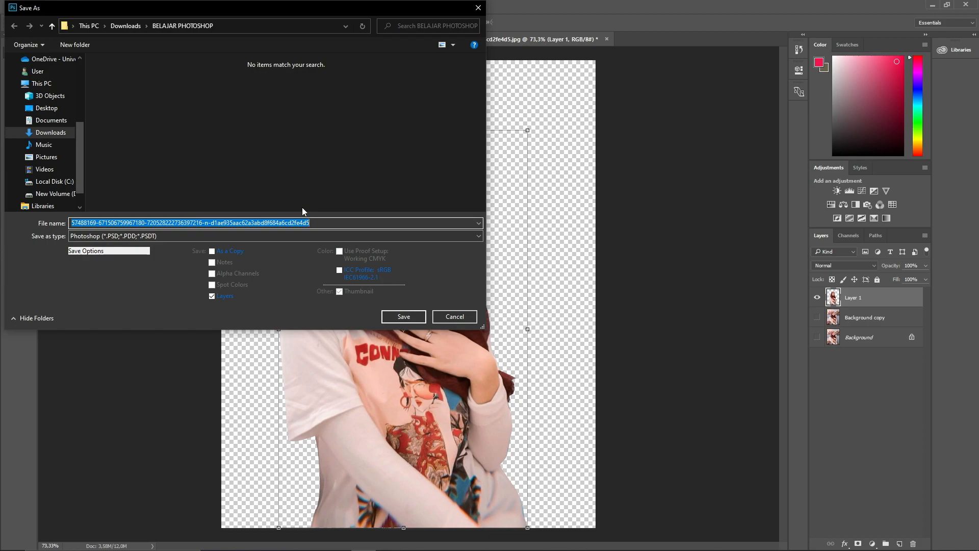
pyautogui.write('belajar ps')
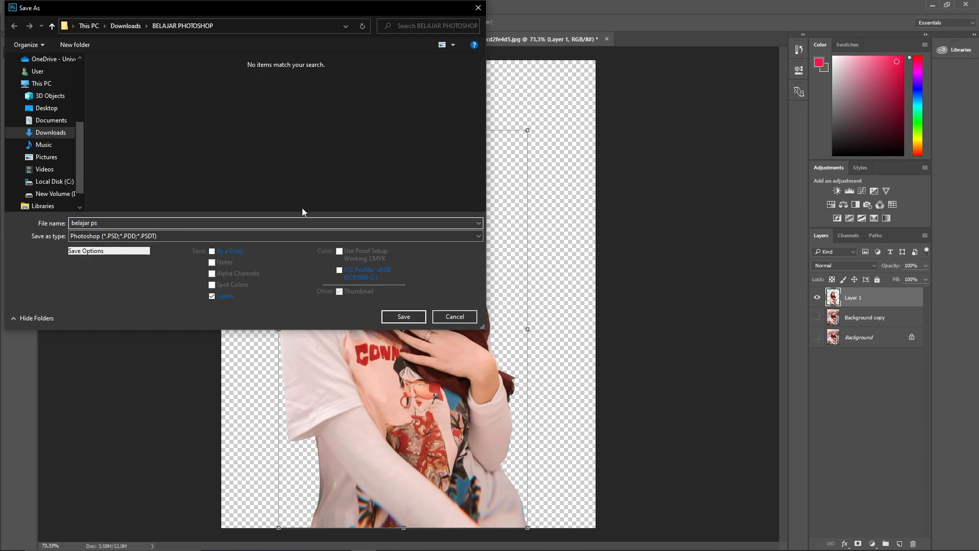
pyautogui.click(229, 231)
pyautogui.click(211, 246)
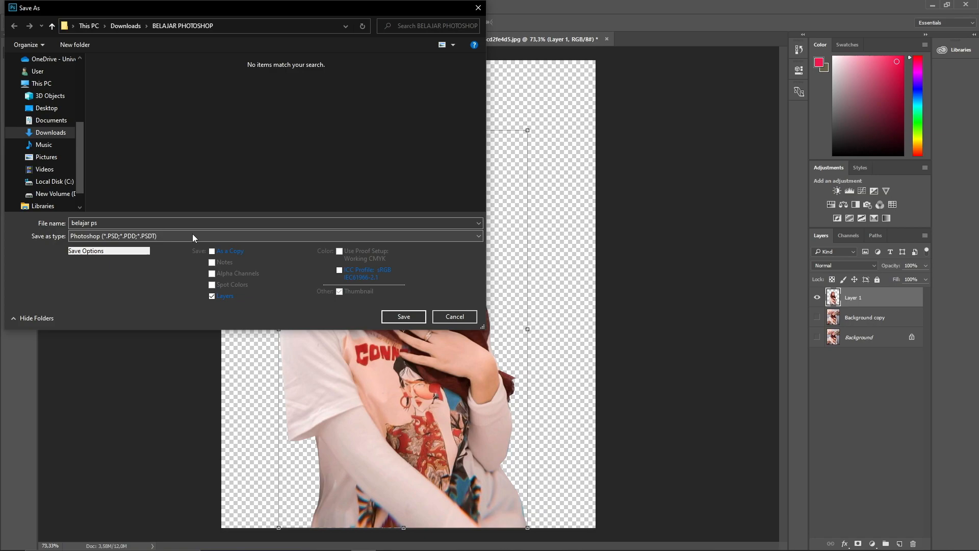
pyautogui.click(194, 237)
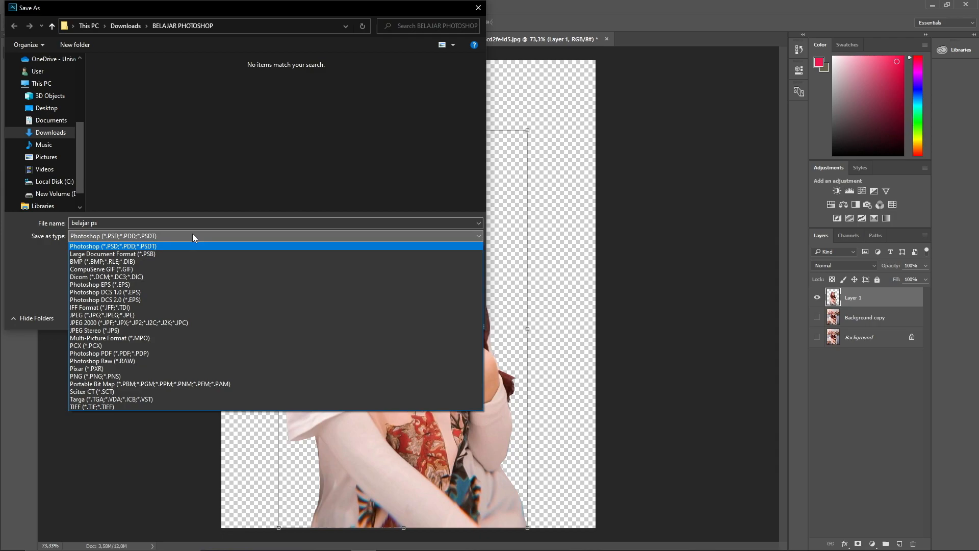
pyautogui.click(168, 315)
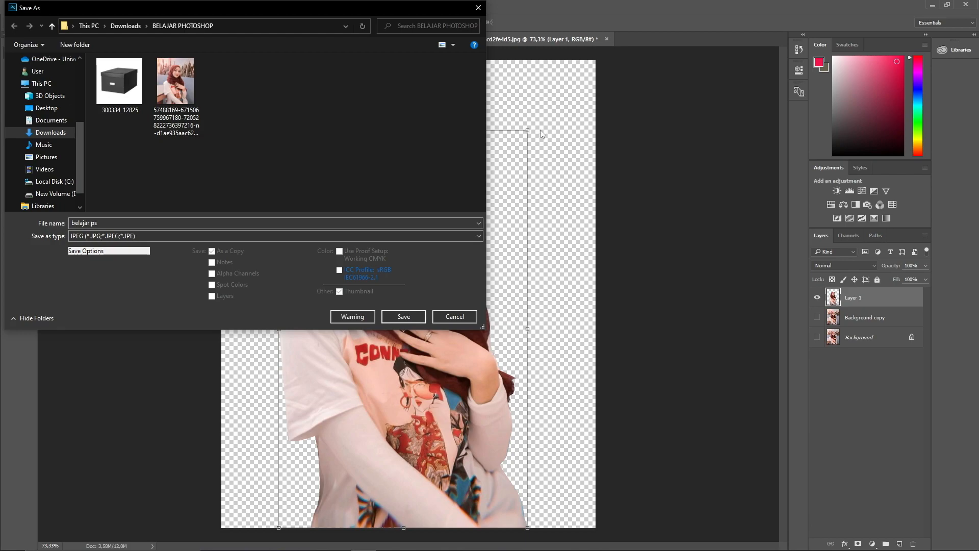
# - Switch the file format to PNG and save the cut-out in the BELAJAR PHOTOSHOP folder, accepting the PNG options
pyautogui.click(357, 235)
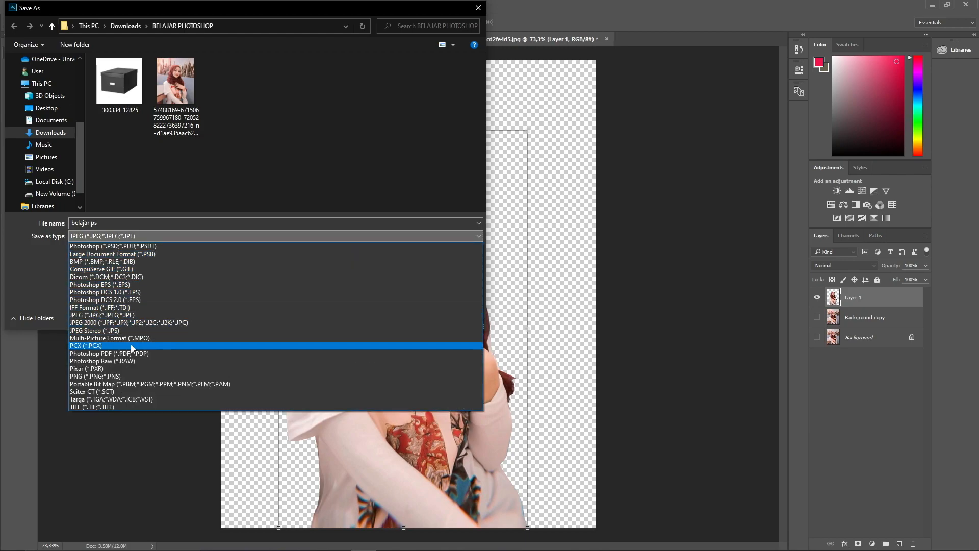
pyautogui.click(114, 375)
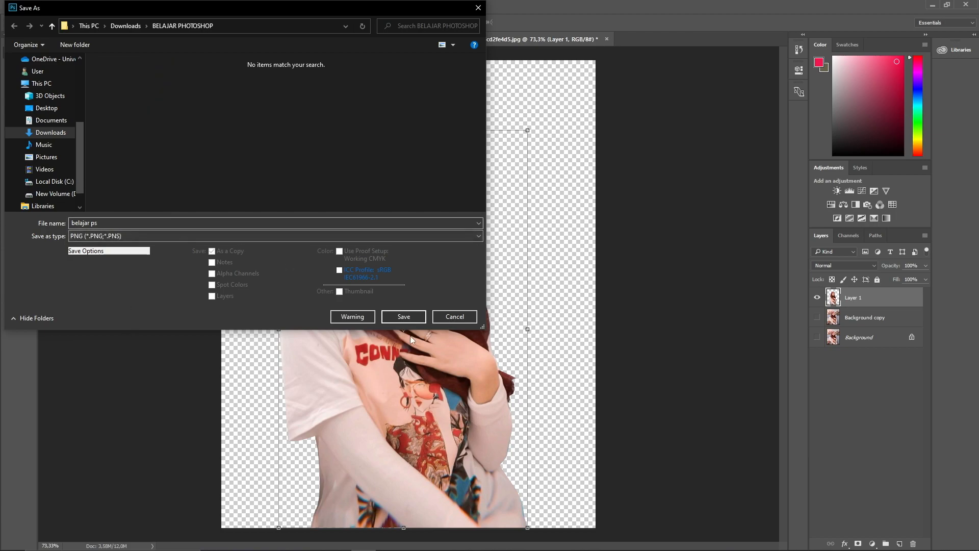
pyautogui.click(399, 317)
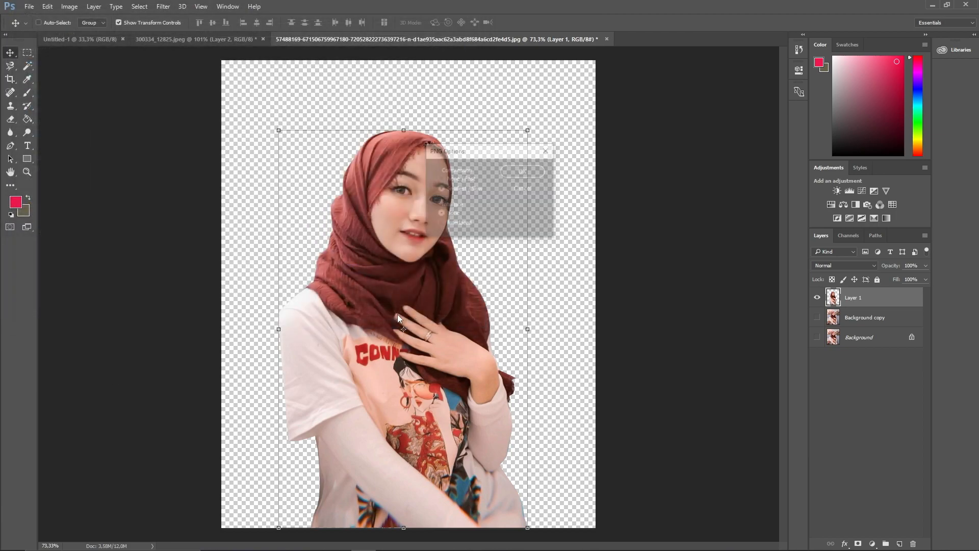
pyautogui.click(520, 173)
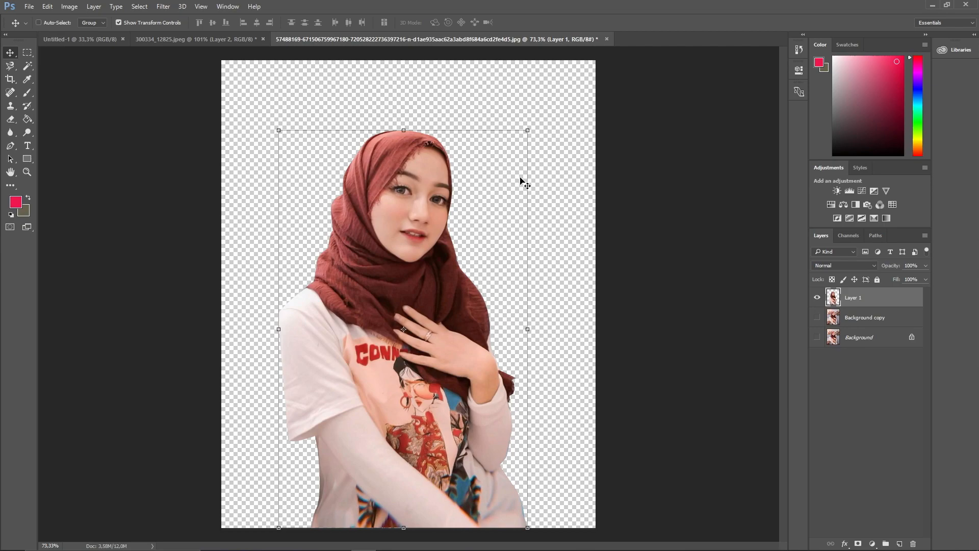